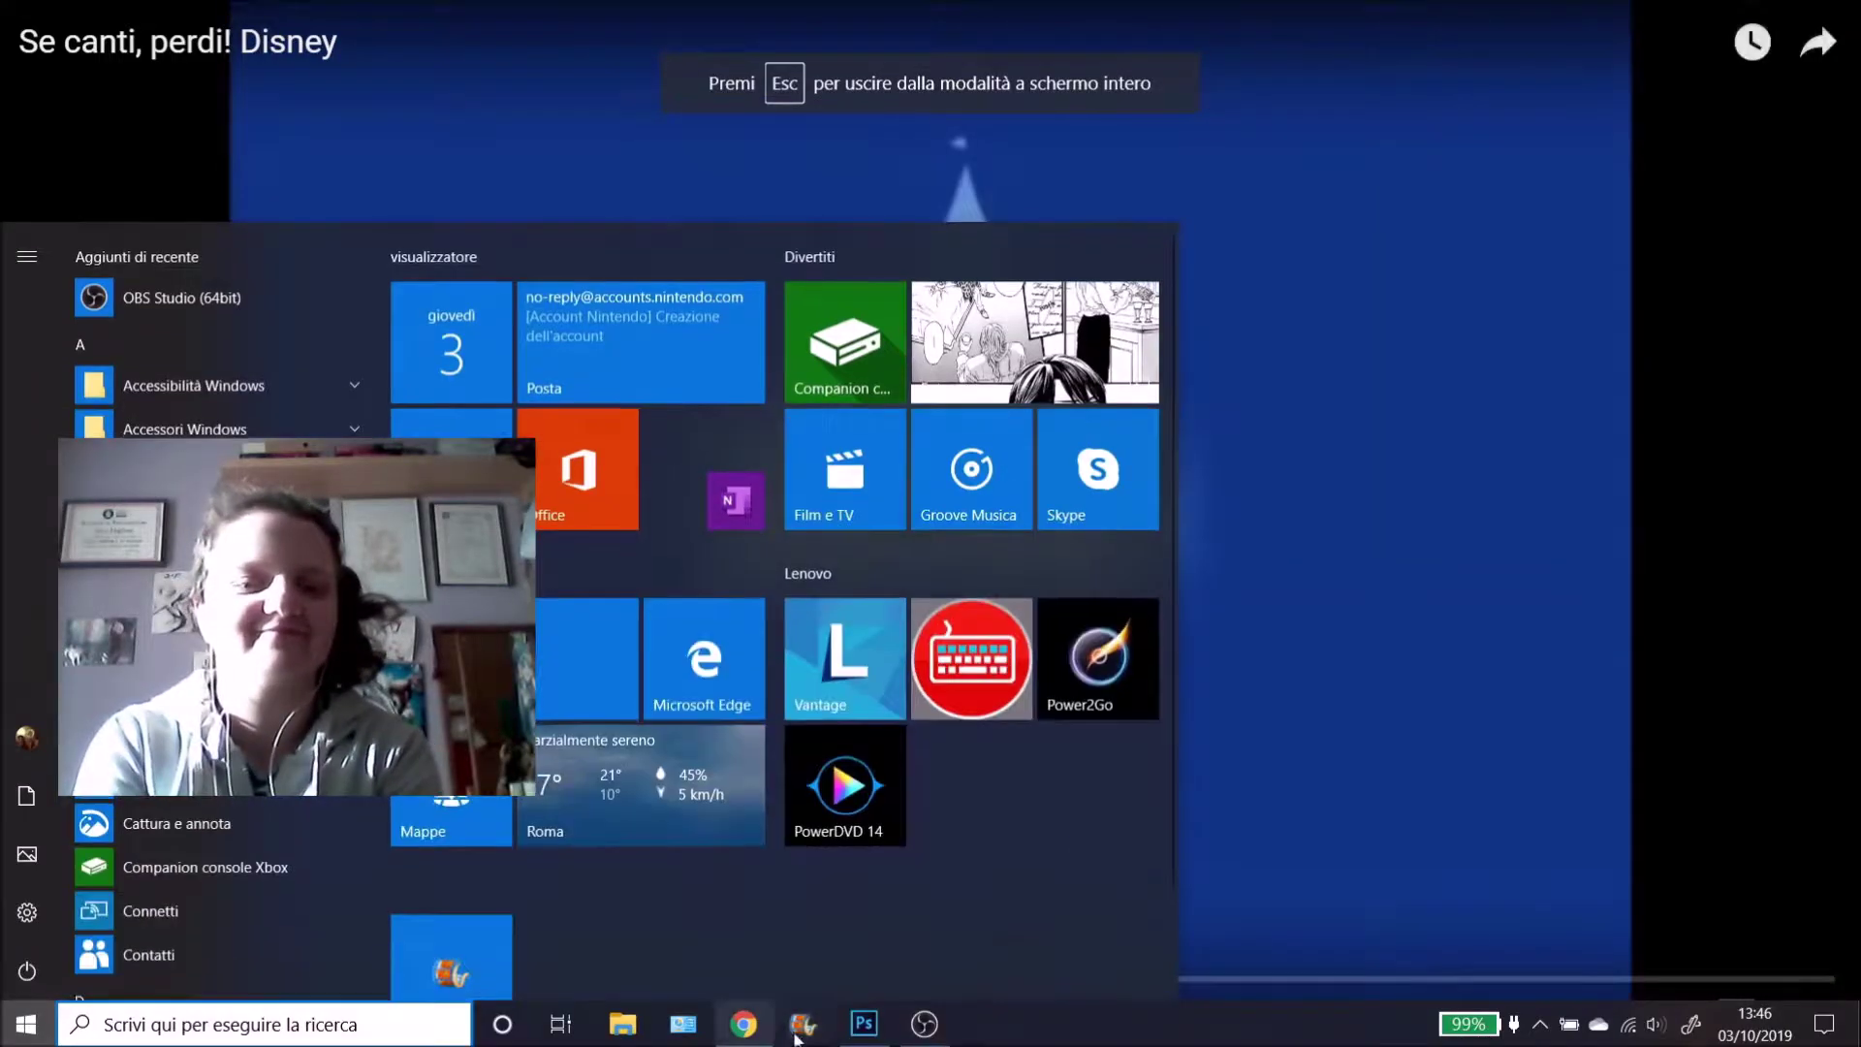
- Switch to Photoshop and add a middle anchor point to the path, bending it into a curve just below the book's upper edge
{"action": "left_click", "coordinate": [864, 1024]}
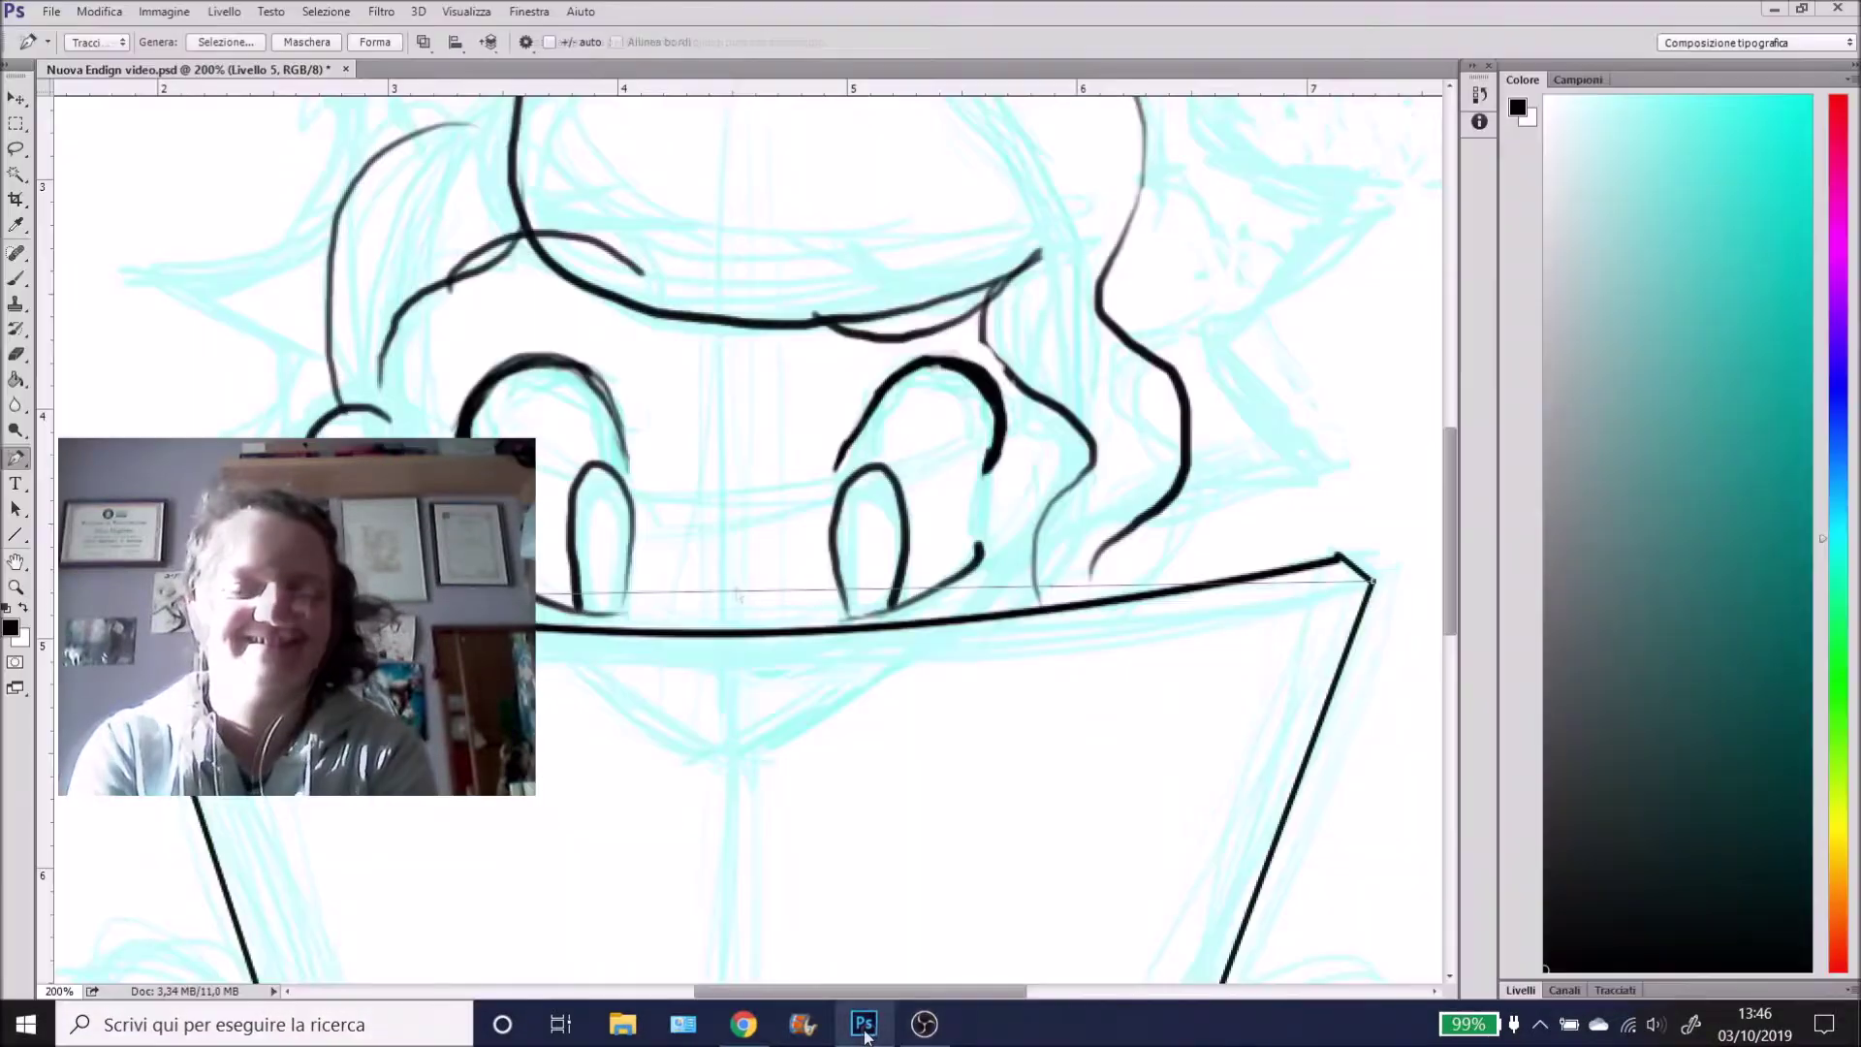
{"action": "left_click_drag", "start_coordinate": [734, 631], "coordinate": [736, 666]}
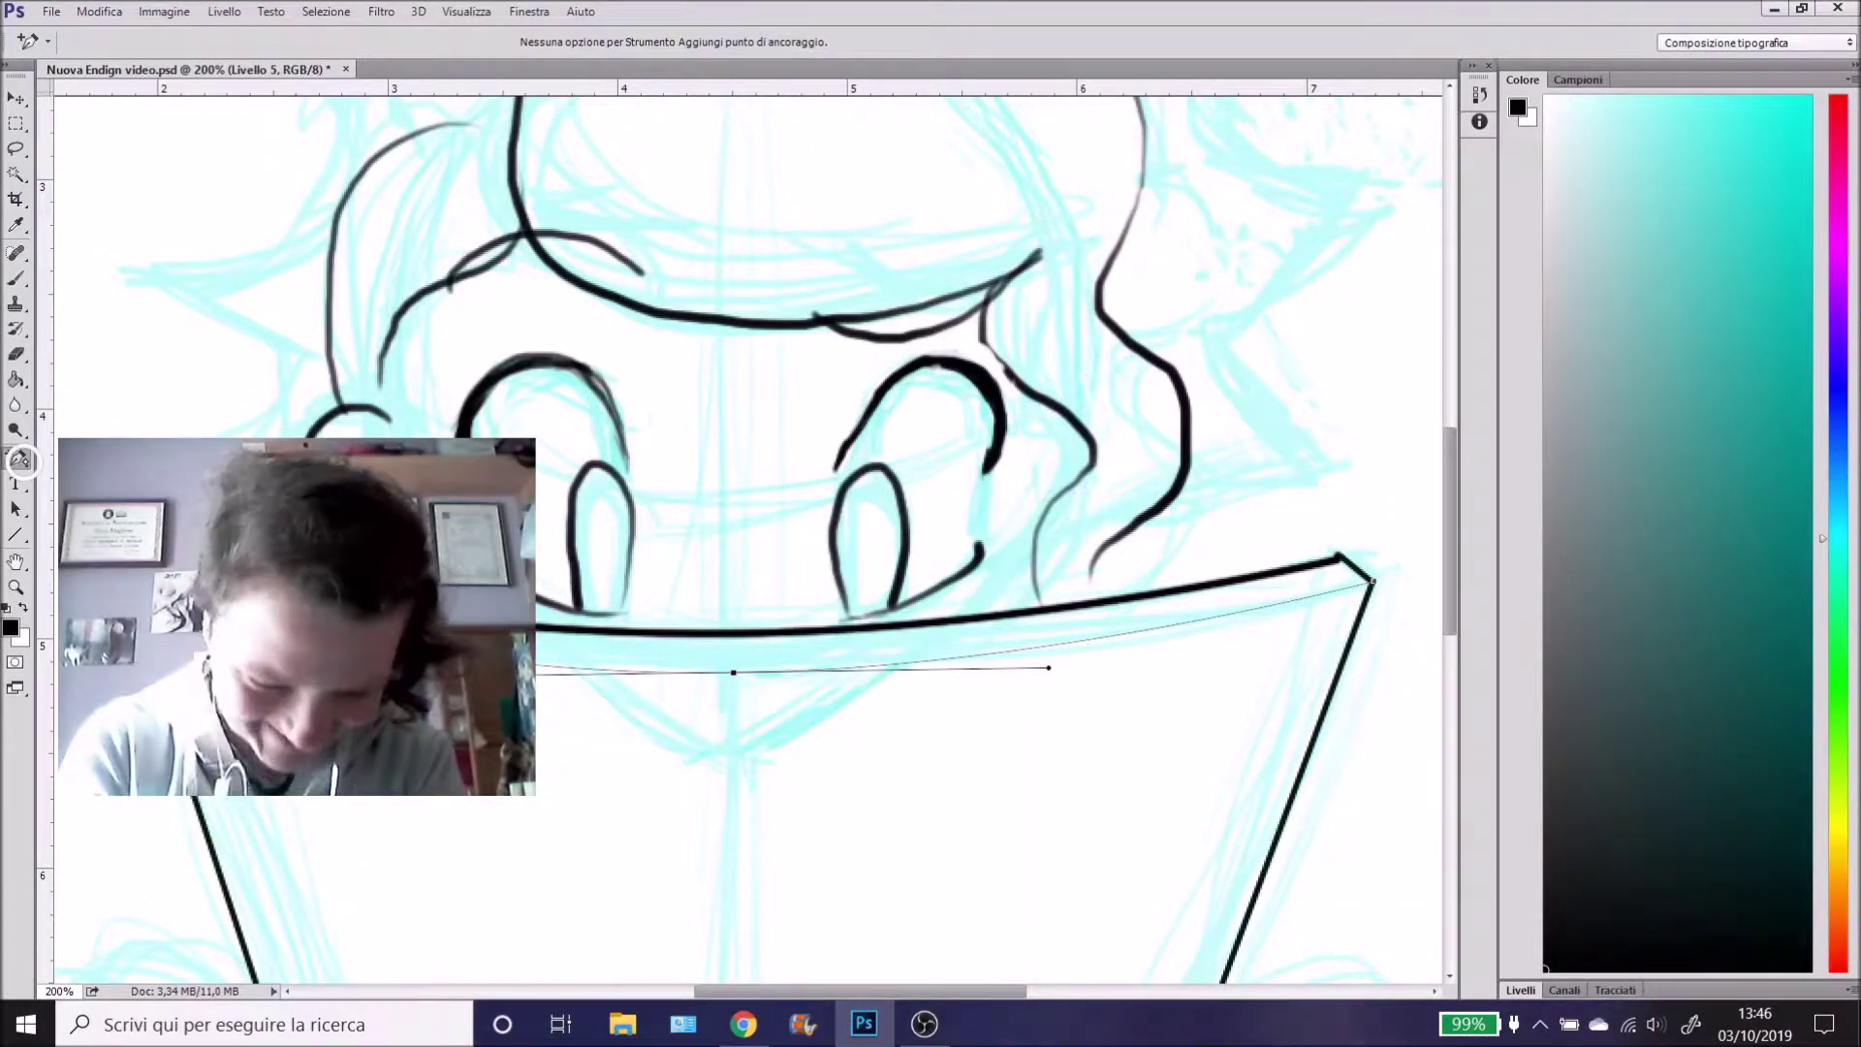
{"action": "left_click", "coordinate": [19, 460]}
{"action": "left_click", "coordinate": [88, 461]}
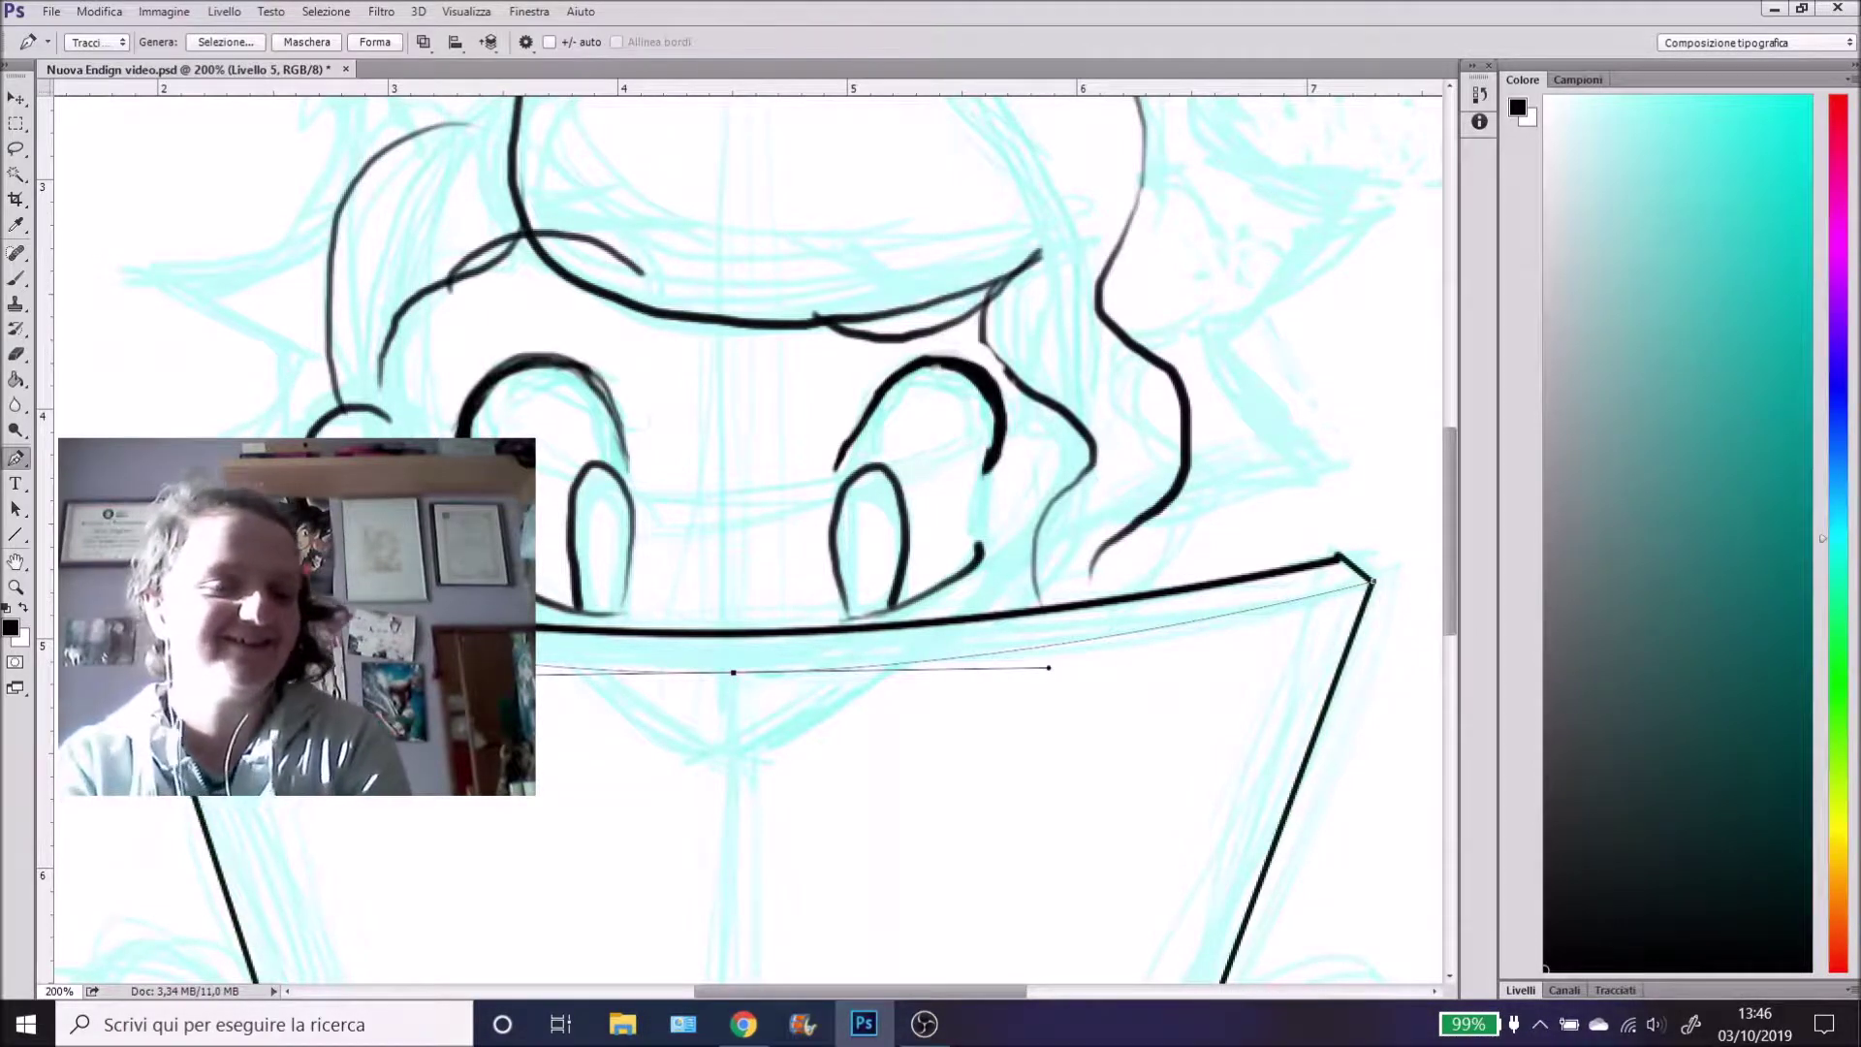
{"action": "left_click", "coordinate": [16, 460]}
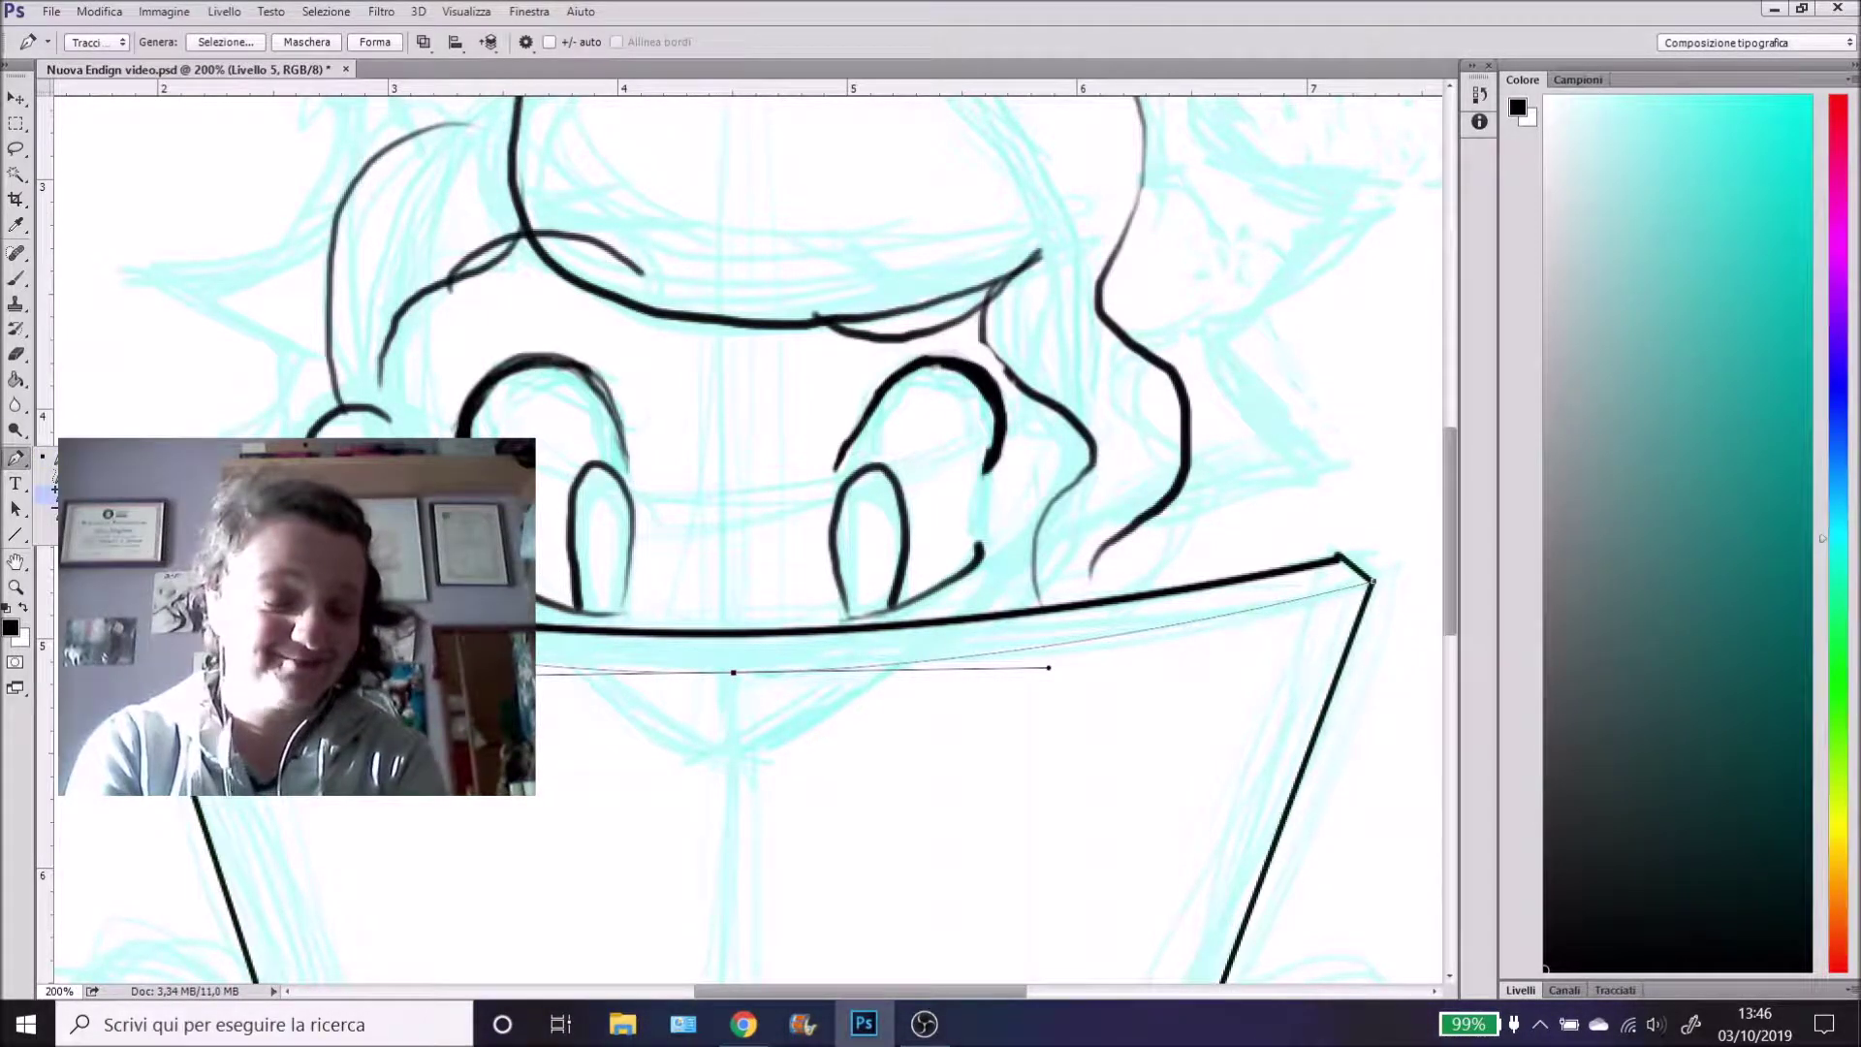
{"action": "left_click", "coordinate": [50, 495]}
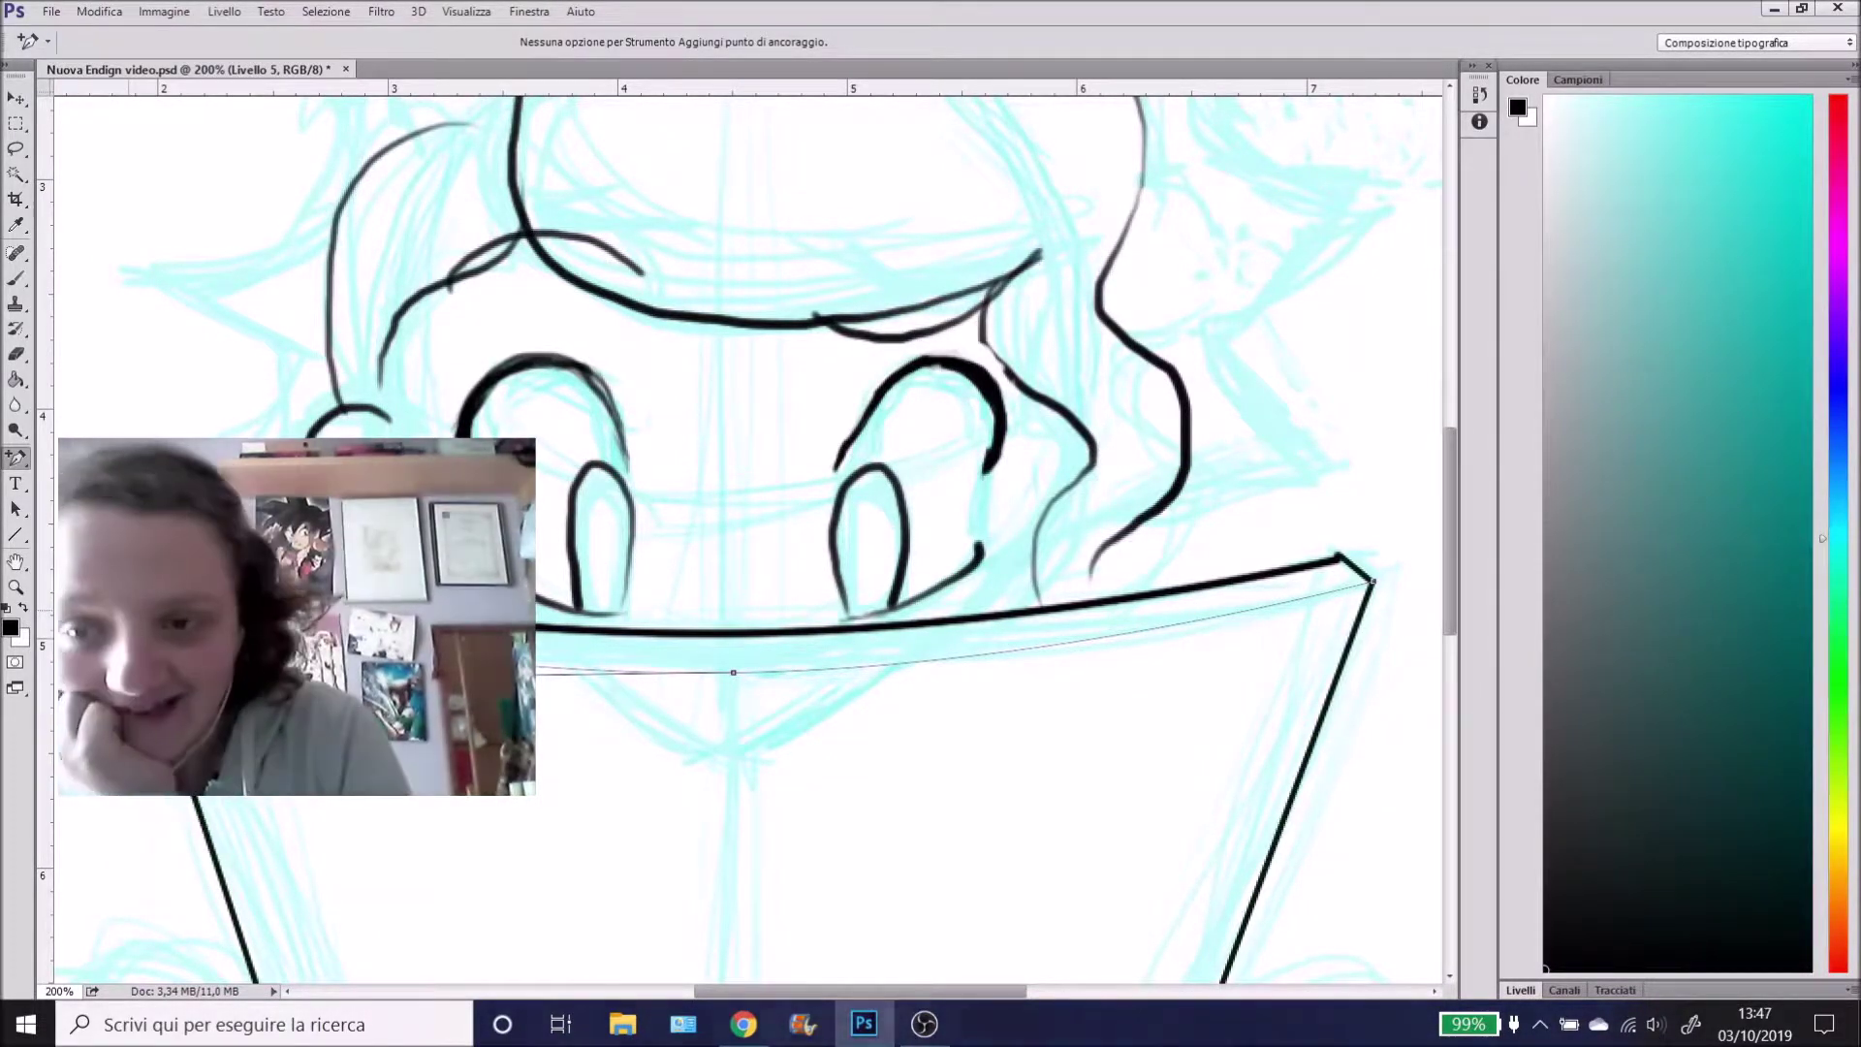
{"action": "left_click", "coordinate": [1375, 587]}
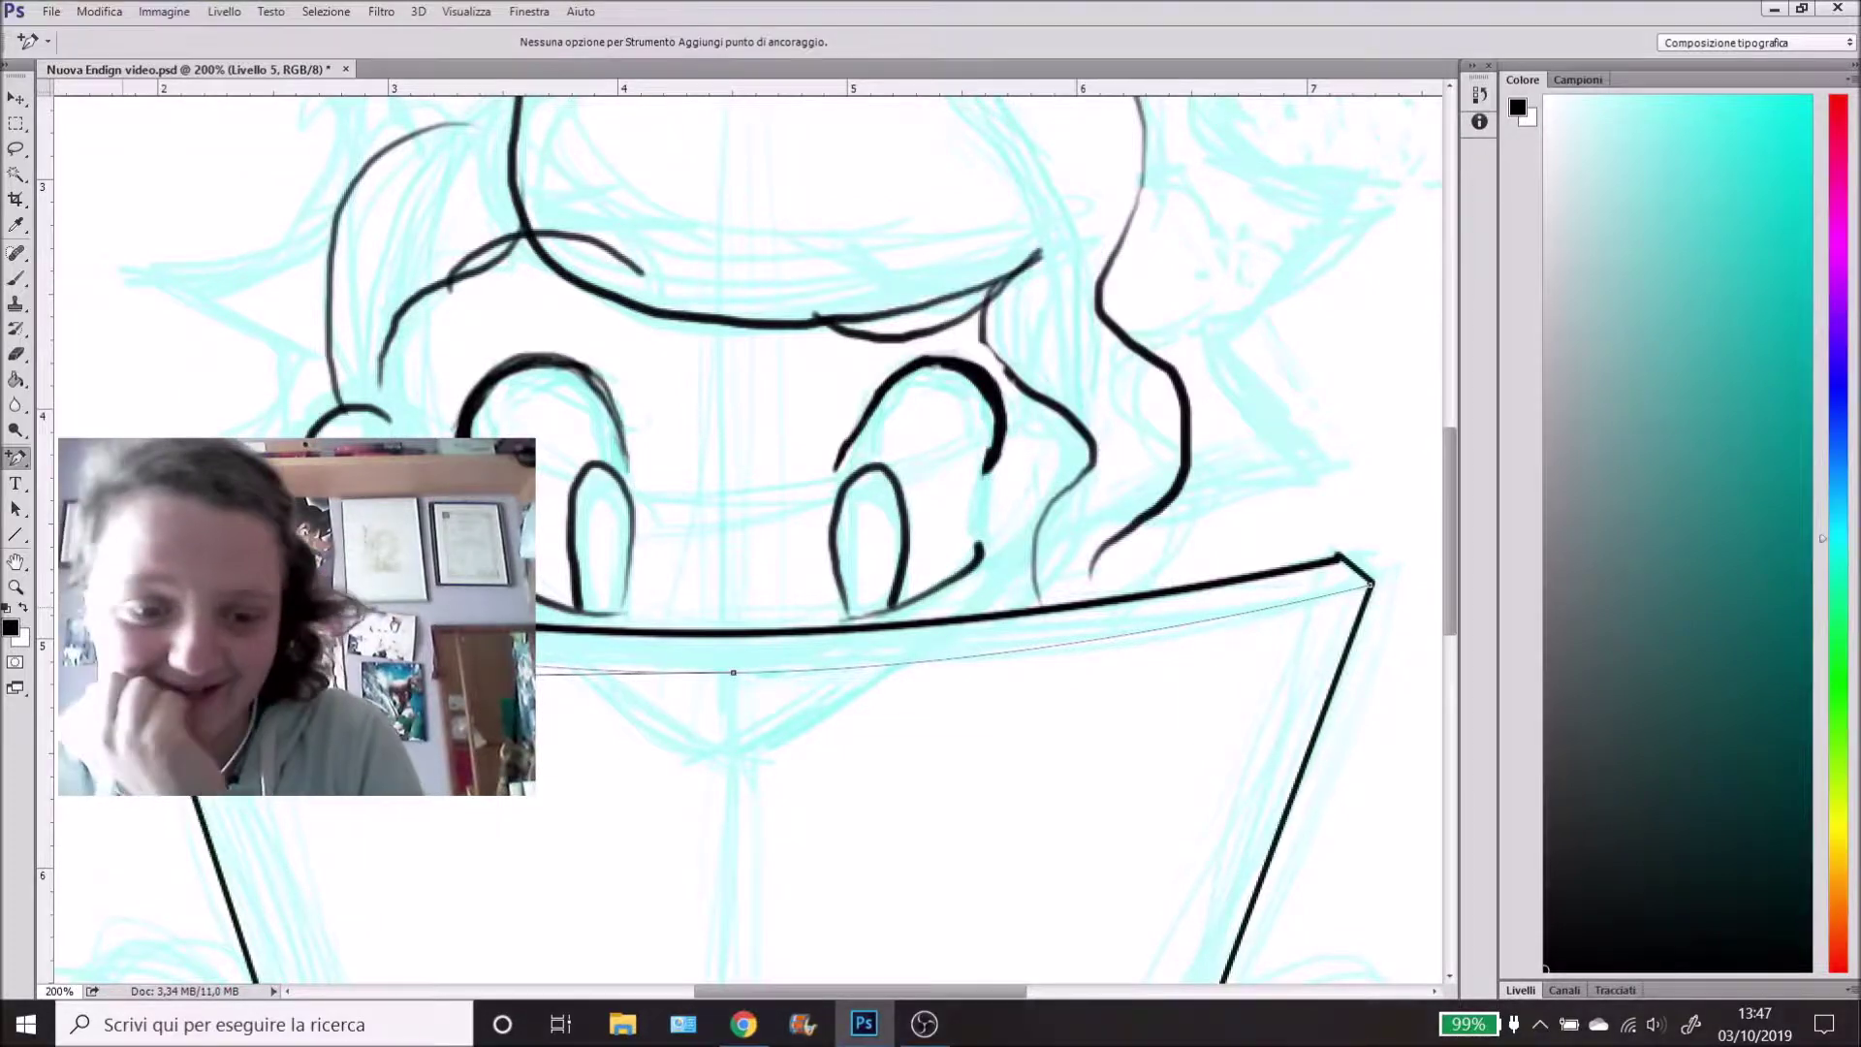
{"action": "left_click", "coordinate": [582, 11]}
{"action": "mouse_move", "coordinate": [523, 14]}
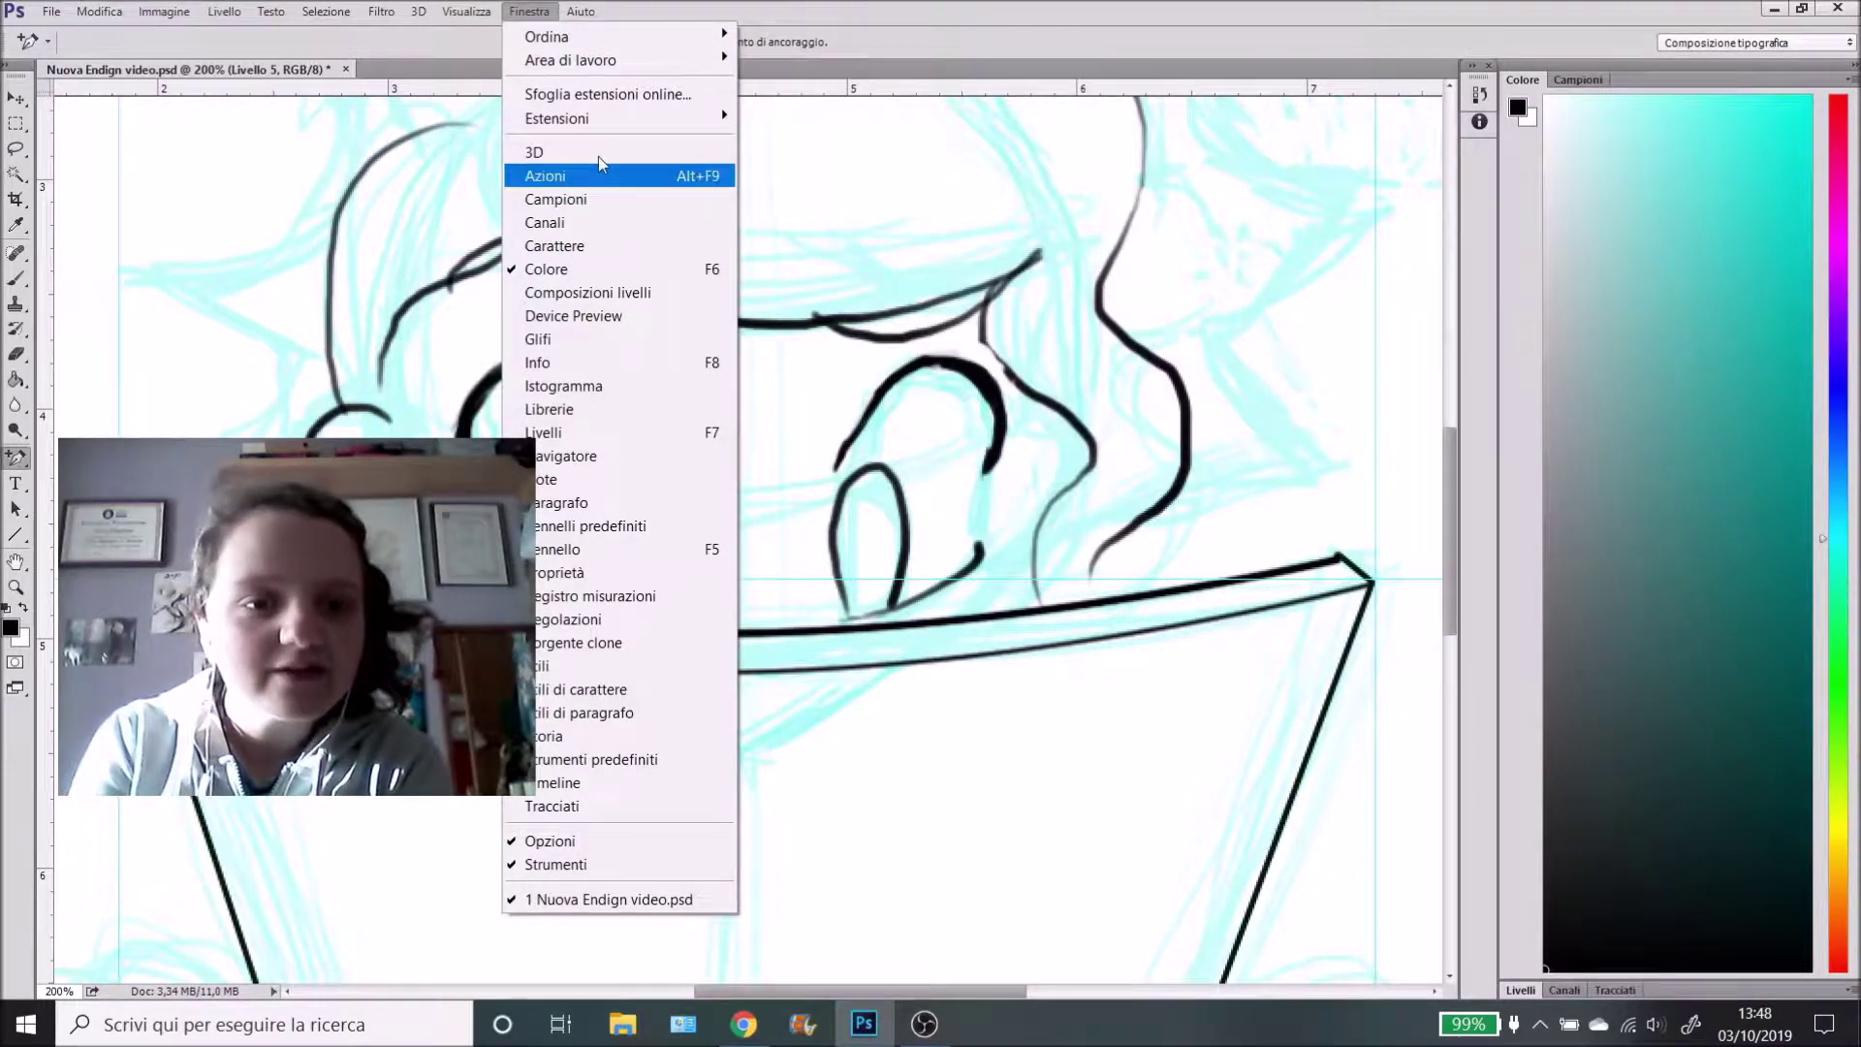
{"action": "mouse_move", "coordinate": [611, 70]}
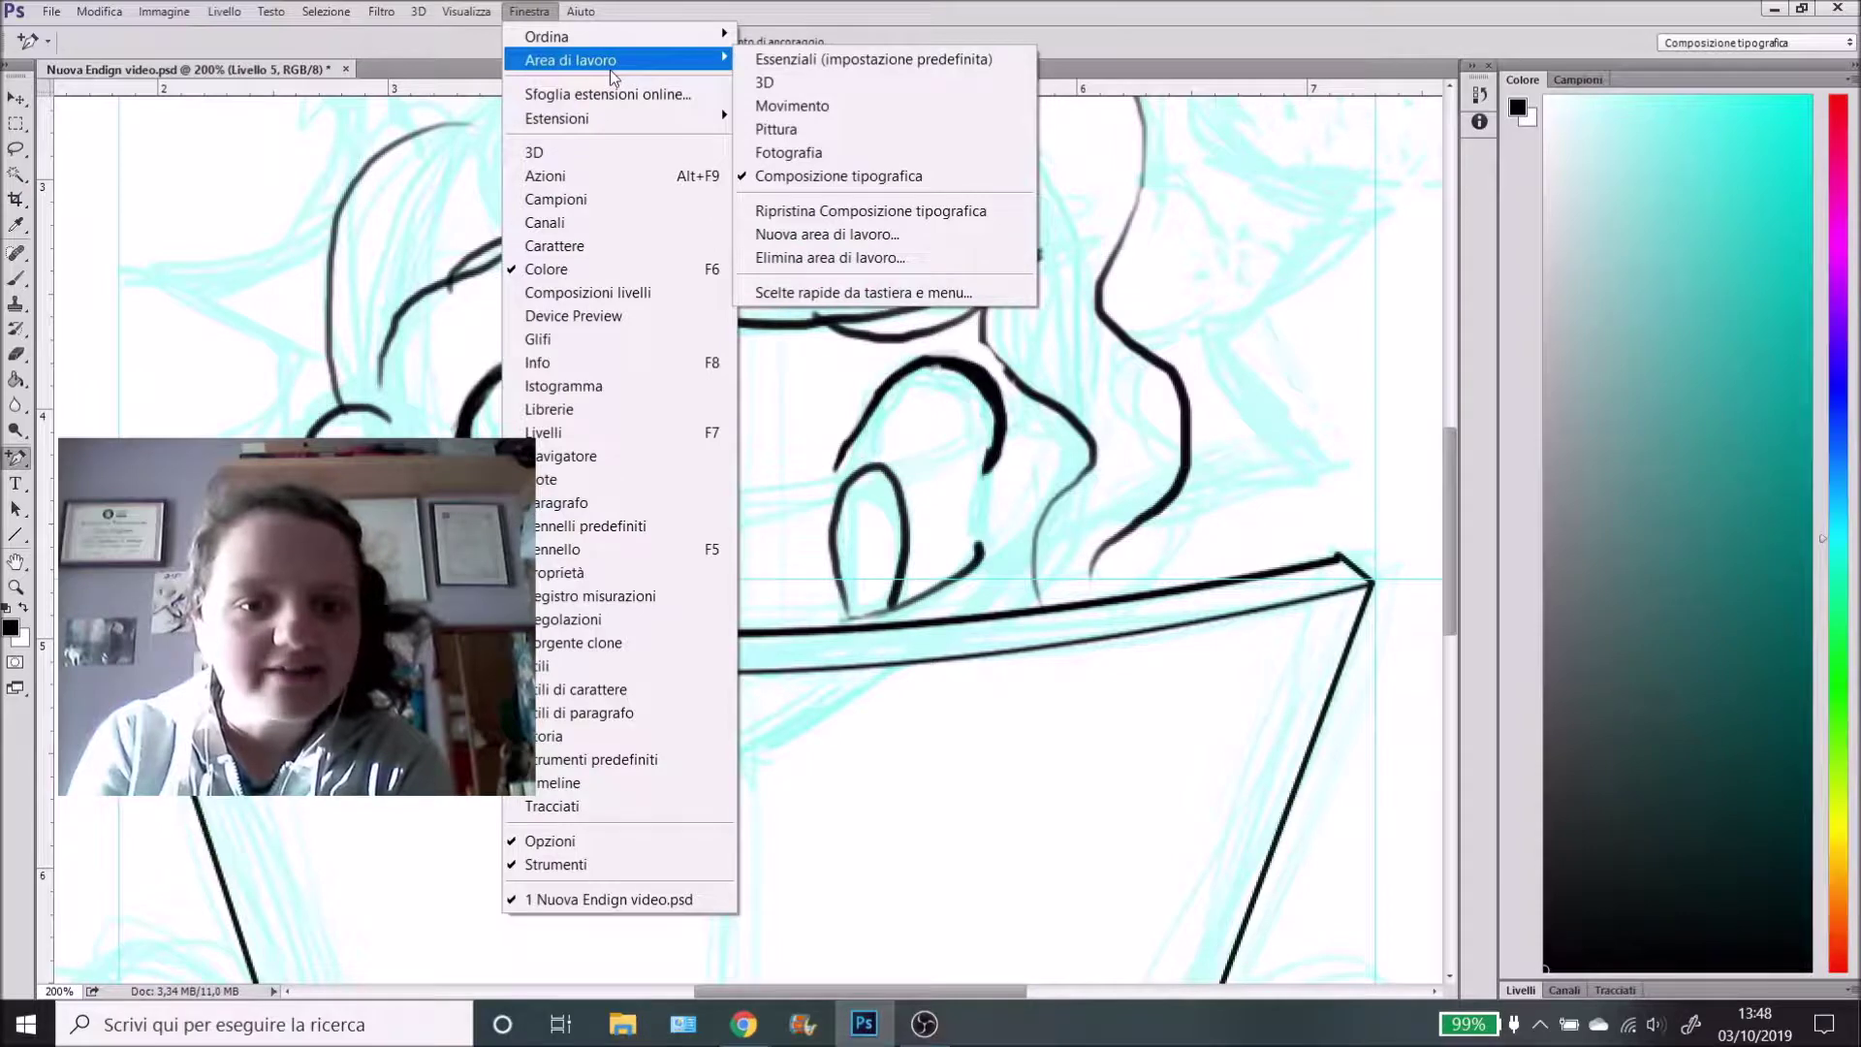
{"action": "left_click", "coordinate": [827, 180]}
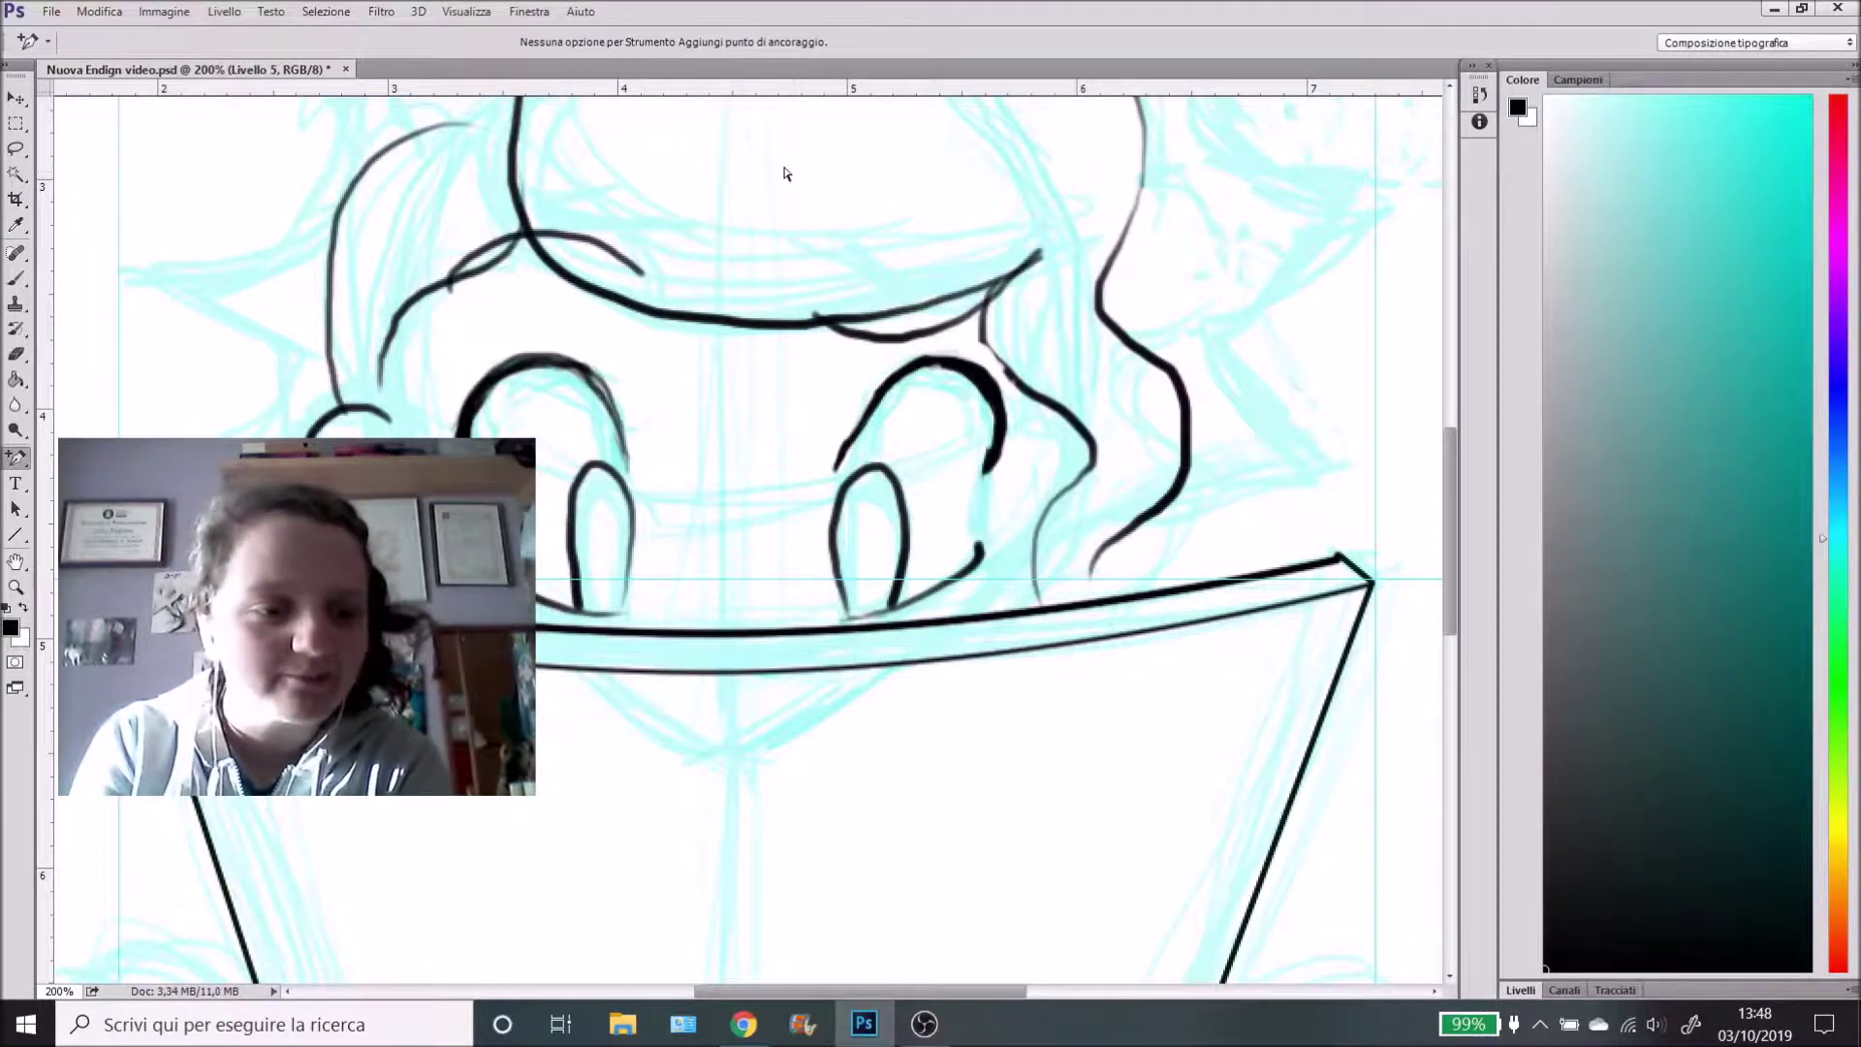
{"action": "left_click", "coordinate": [529, 11]}
{"action": "mouse_move", "coordinate": [581, 10]}
{"action": "mouse_move", "coordinate": [611, 70]}
{"action": "left_click", "coordinate": [827, 179]}
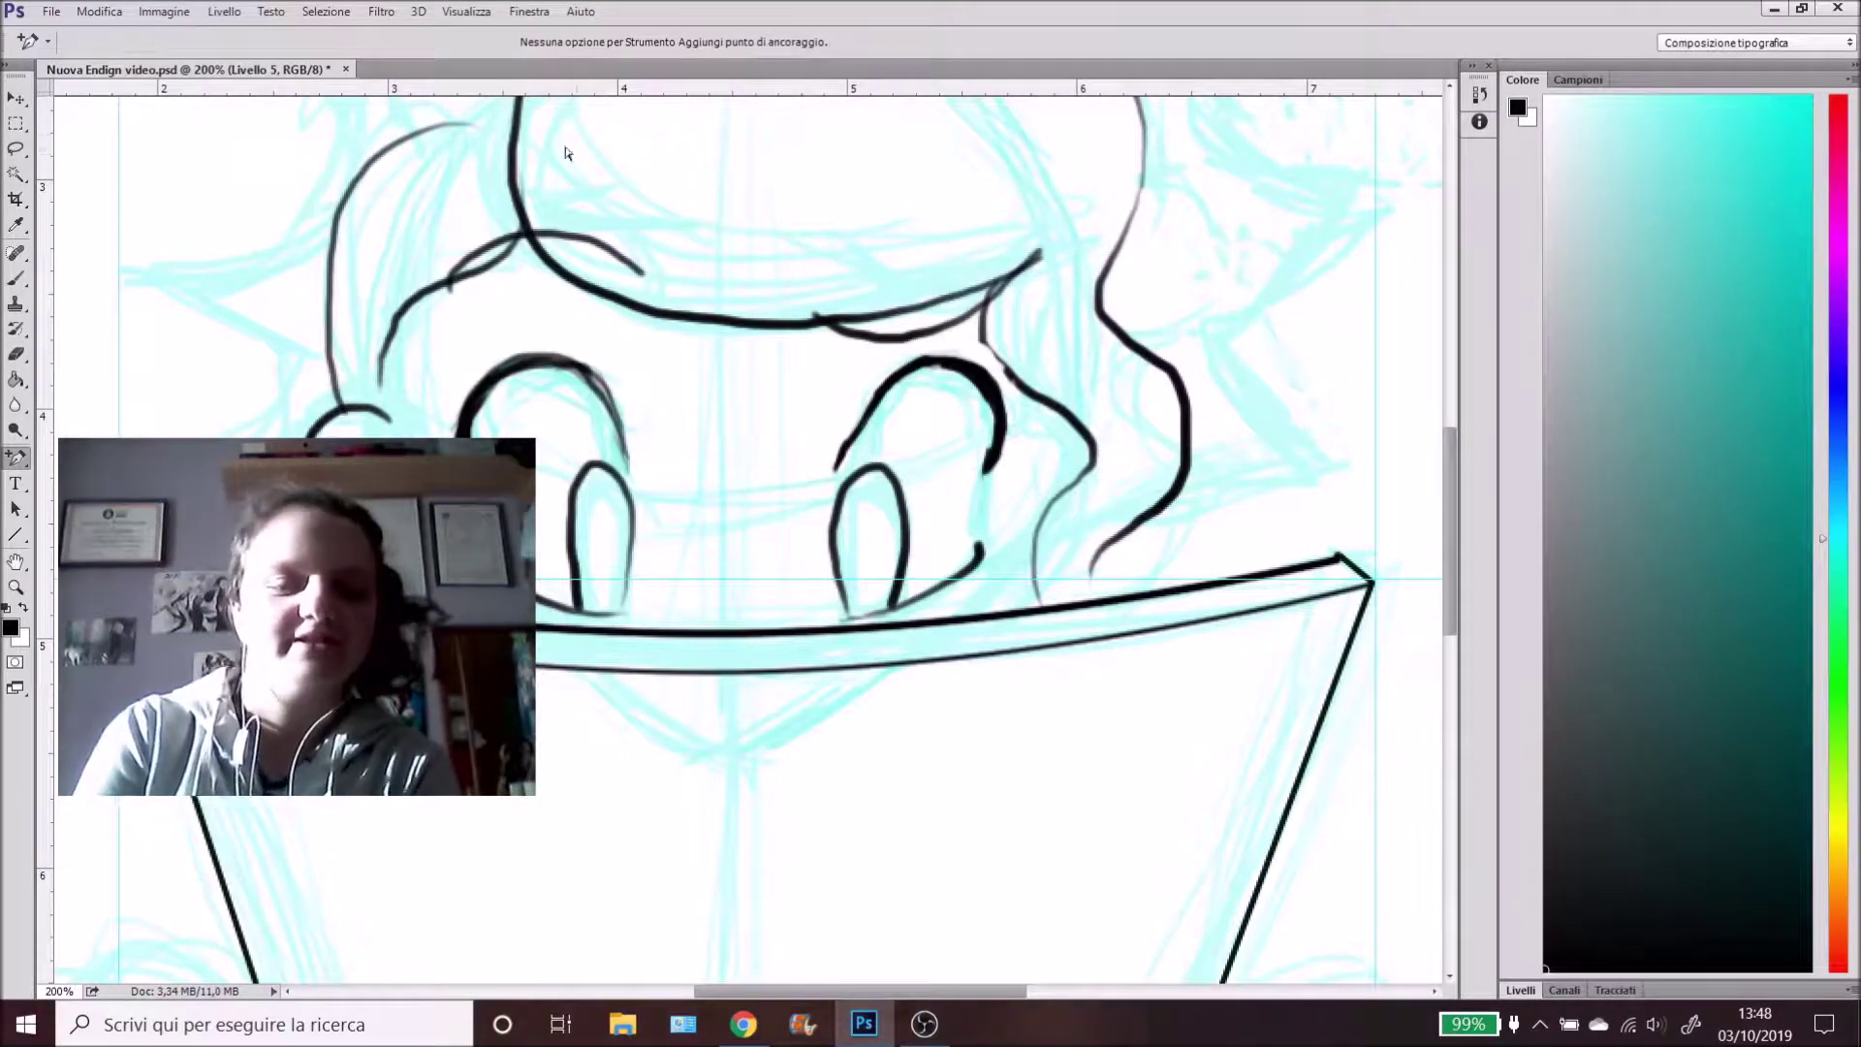
- Hide the guides on the canvas
{"action": "key", "text": "ctrl+minus"}
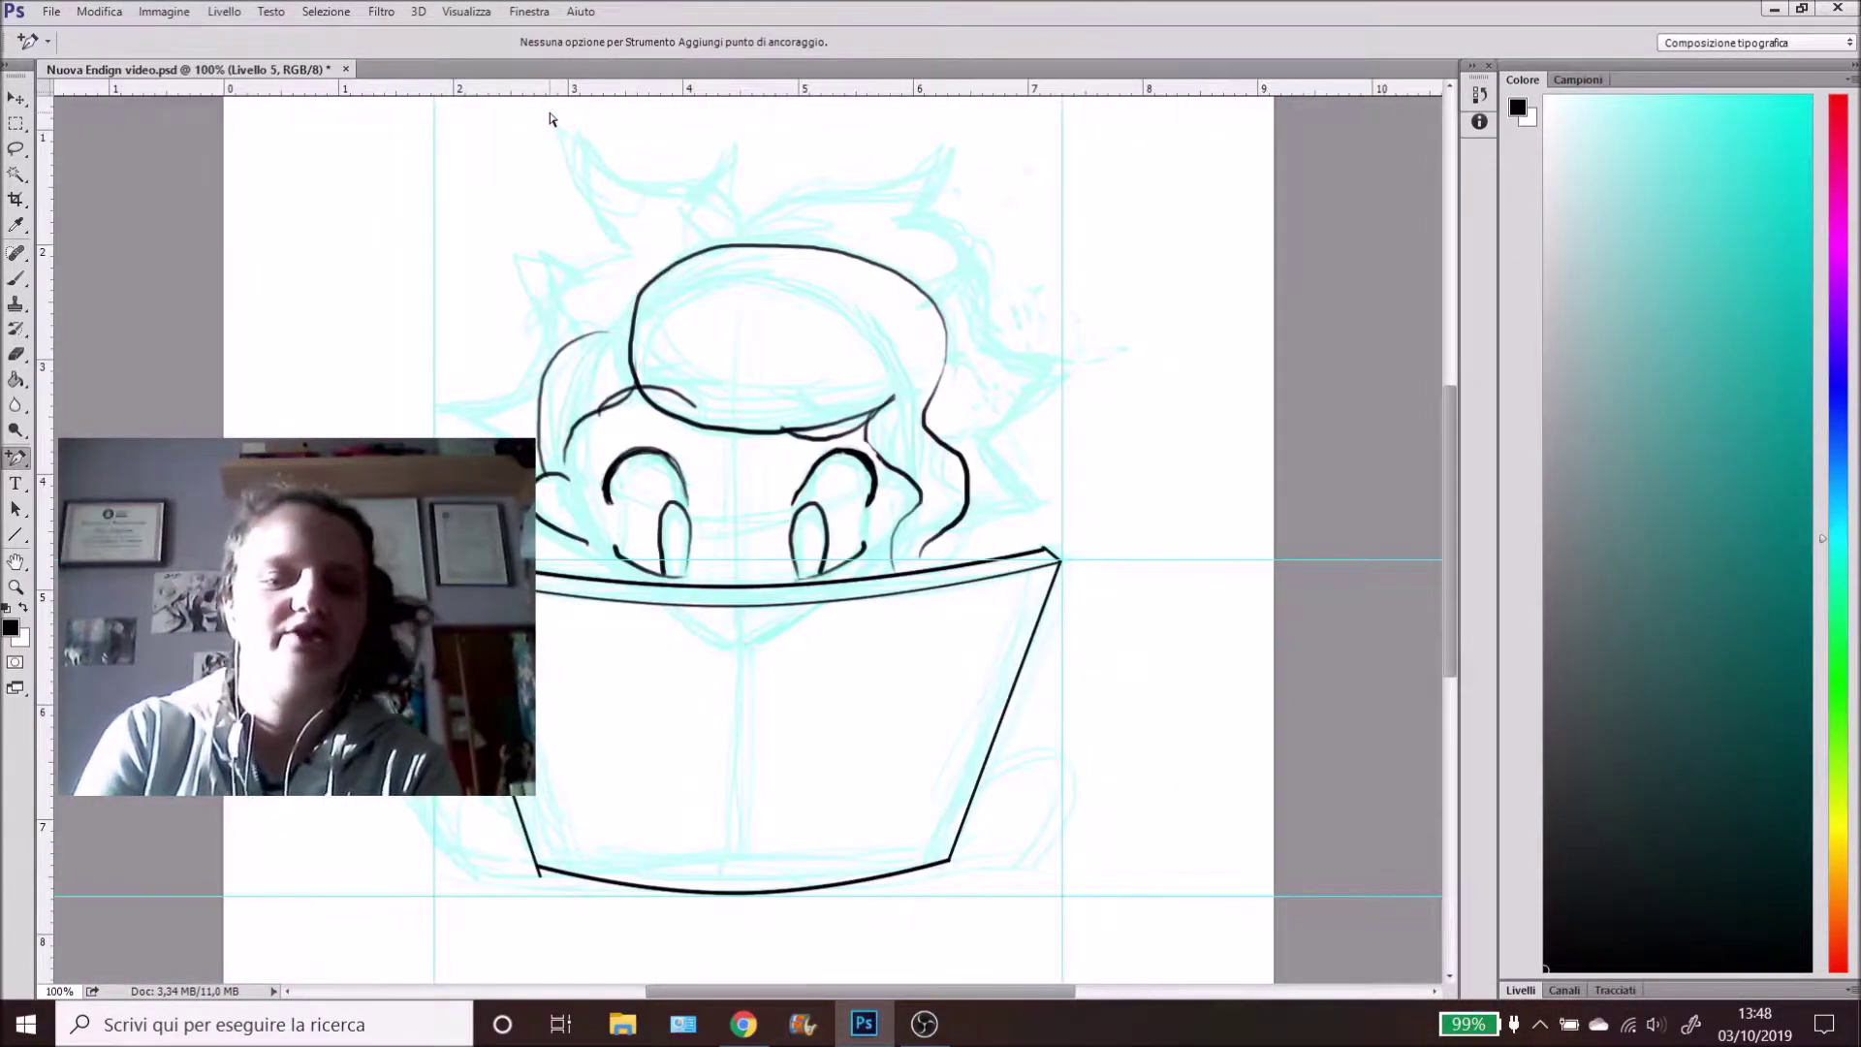
{"action": "key", "text": "ctrl+minus"}
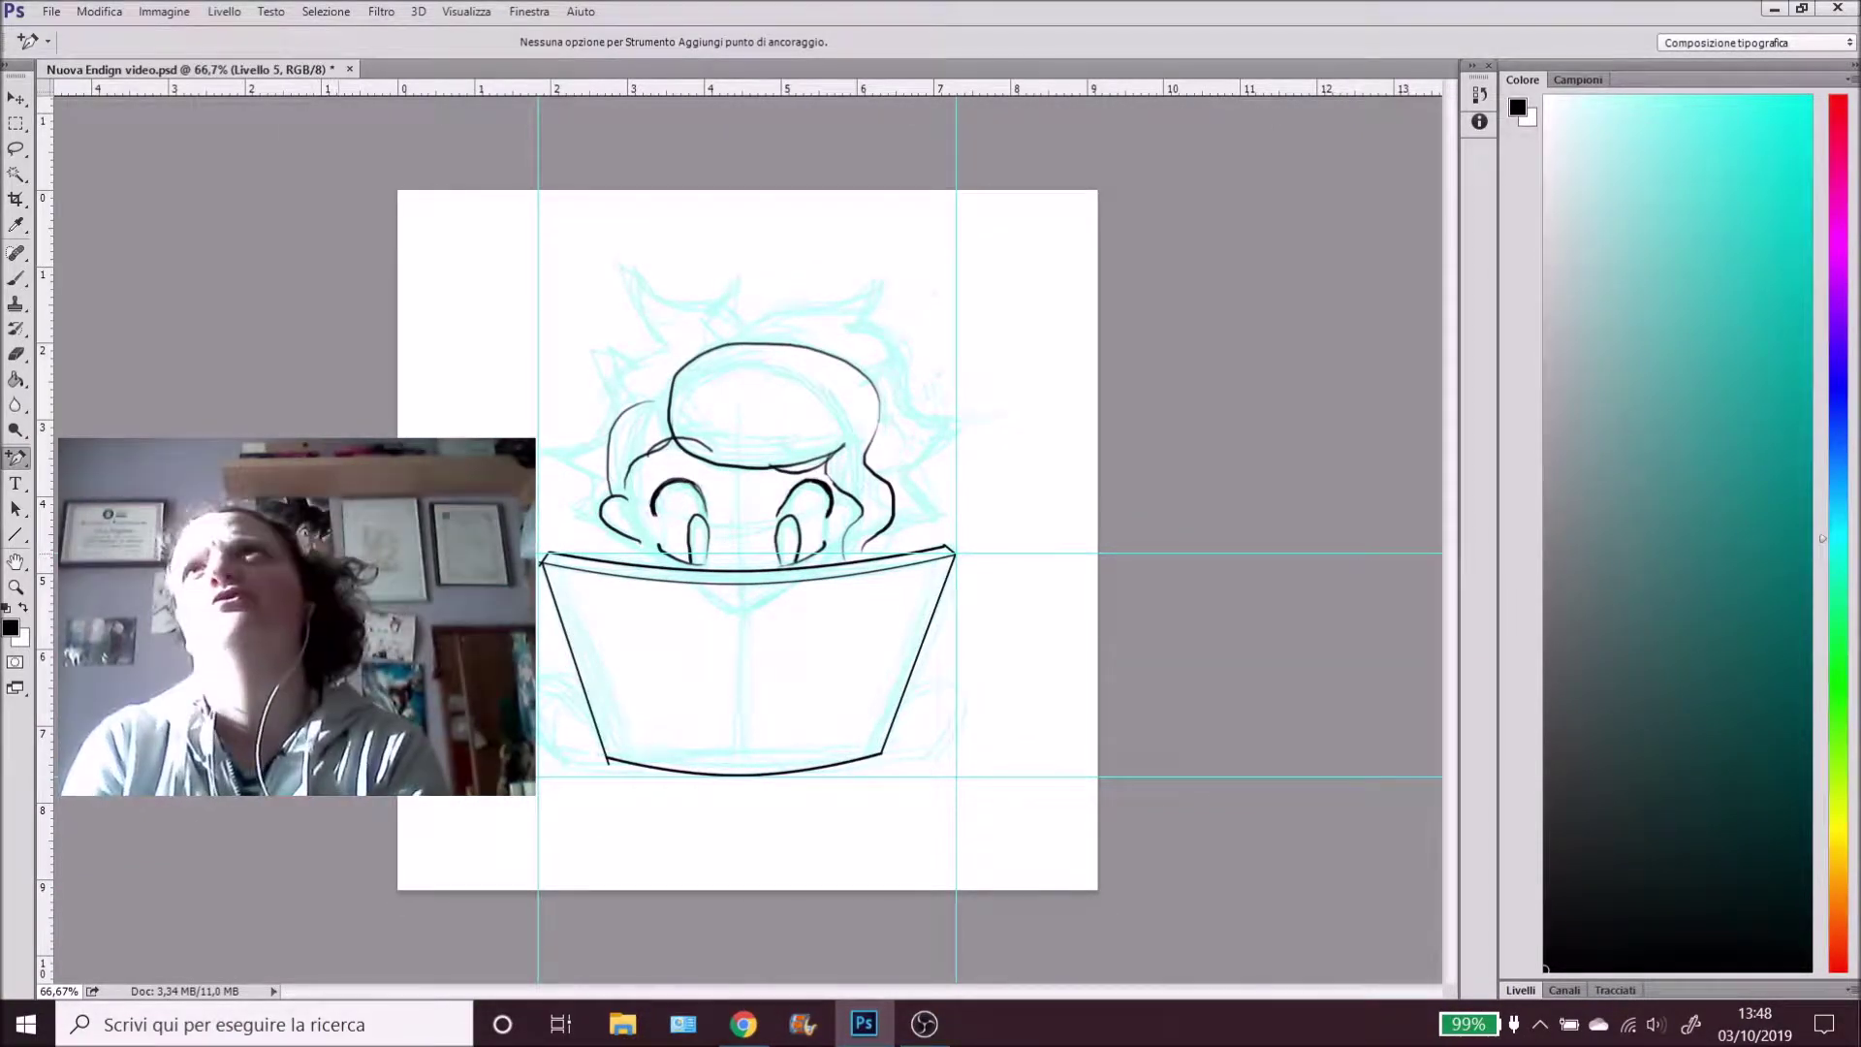
{"action": "right_click", "coordinate": [541, 557]}
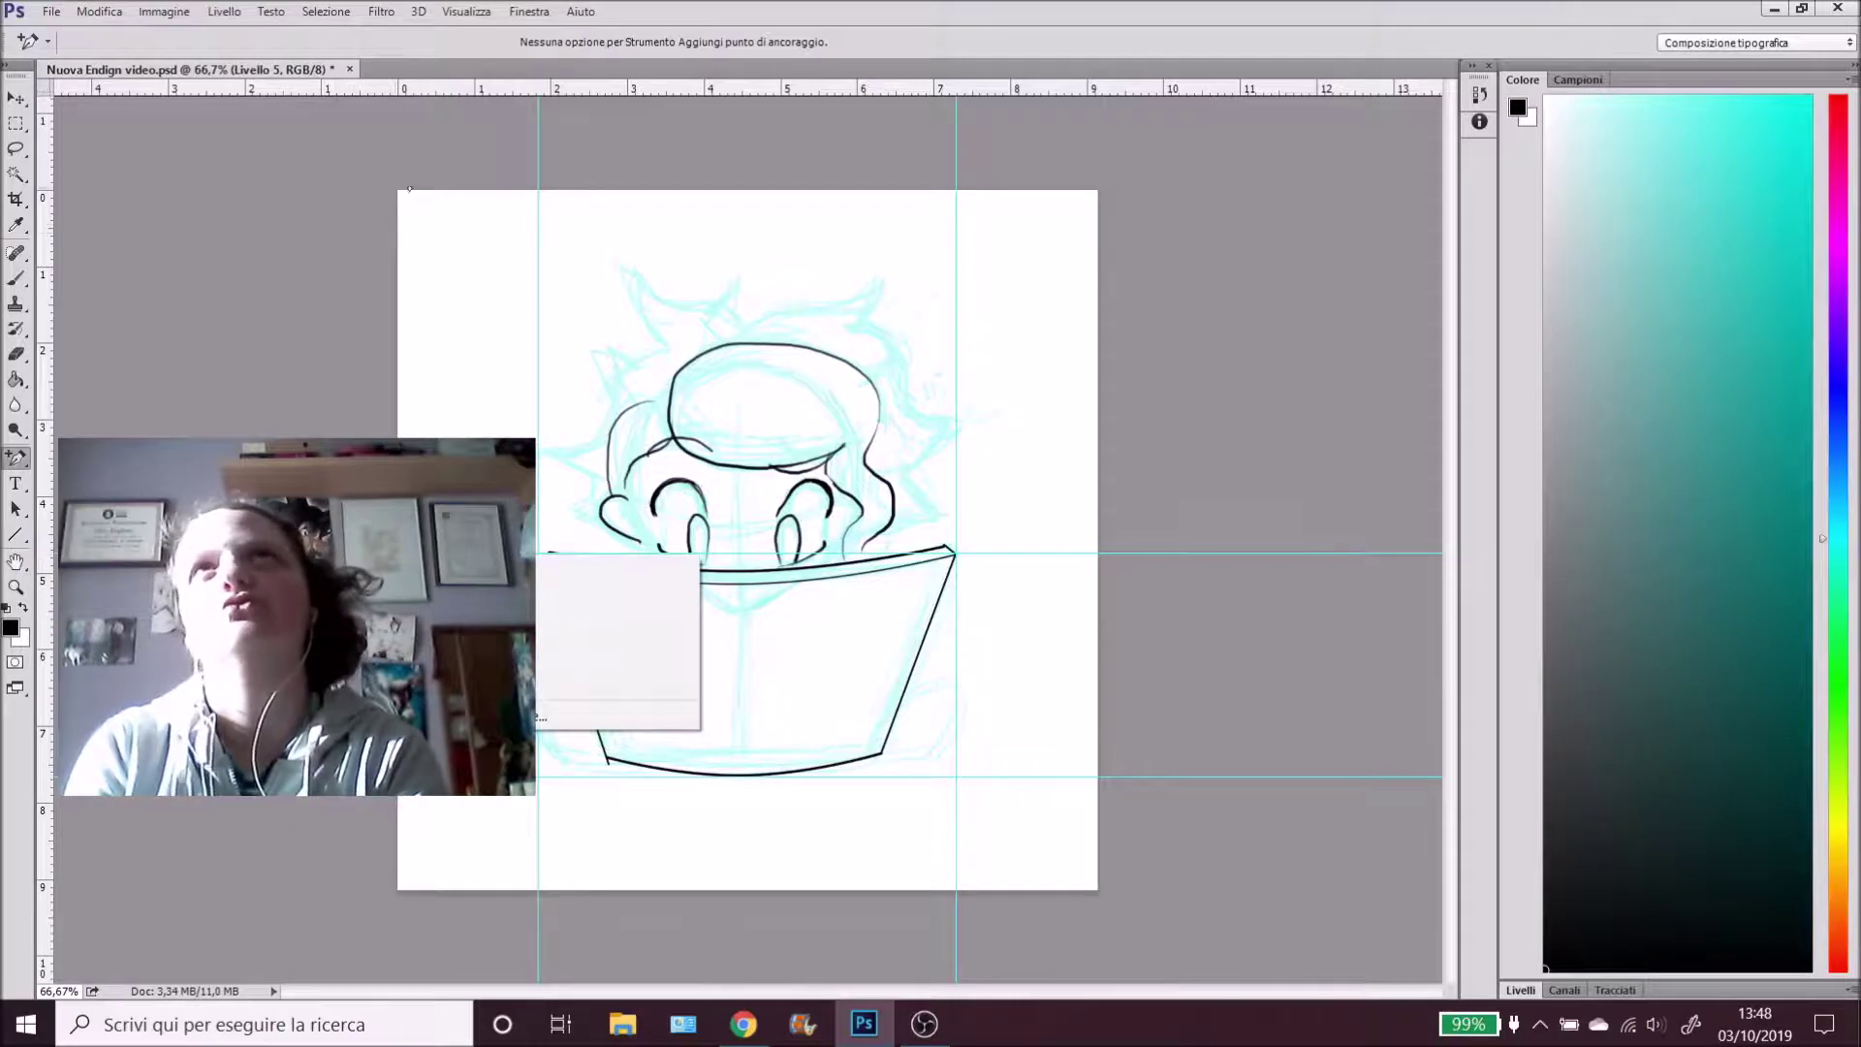
{"action": "left_click", "coordinate": [453, 14]}
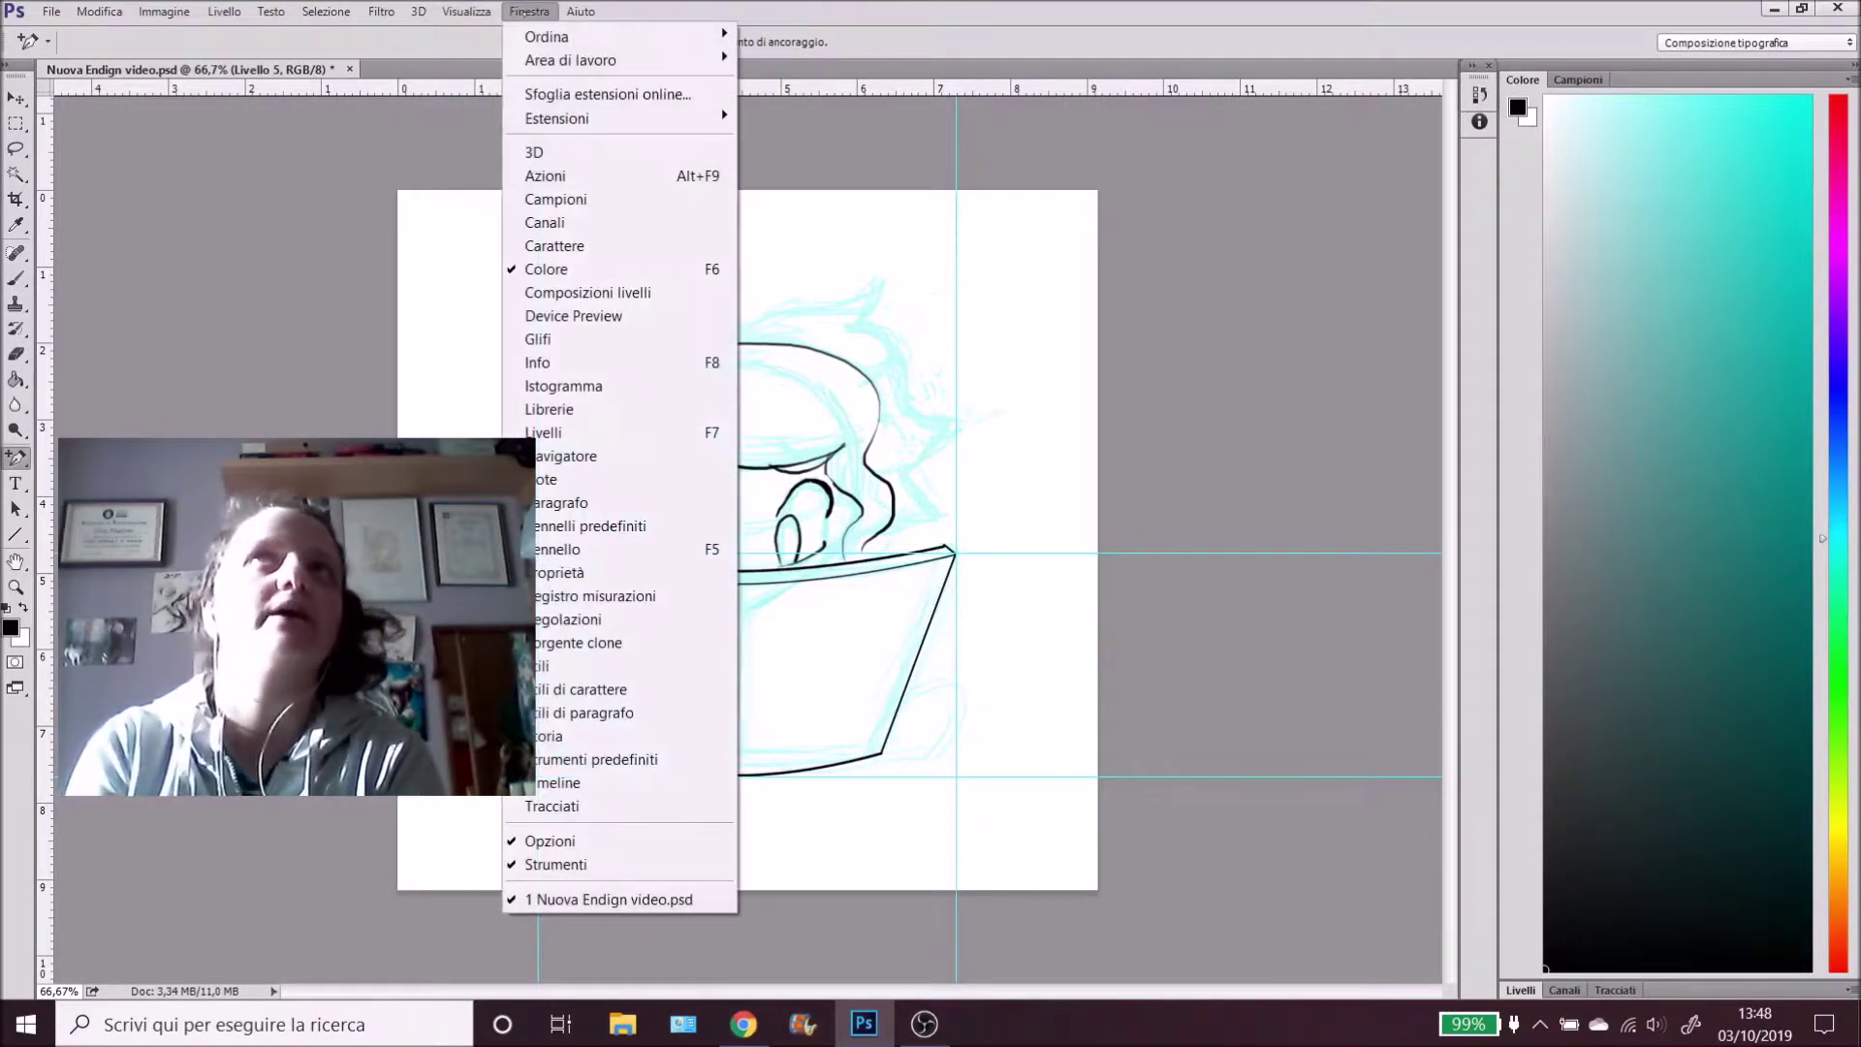
{"action": "mouse_move", "coordinate": [521, 36]}
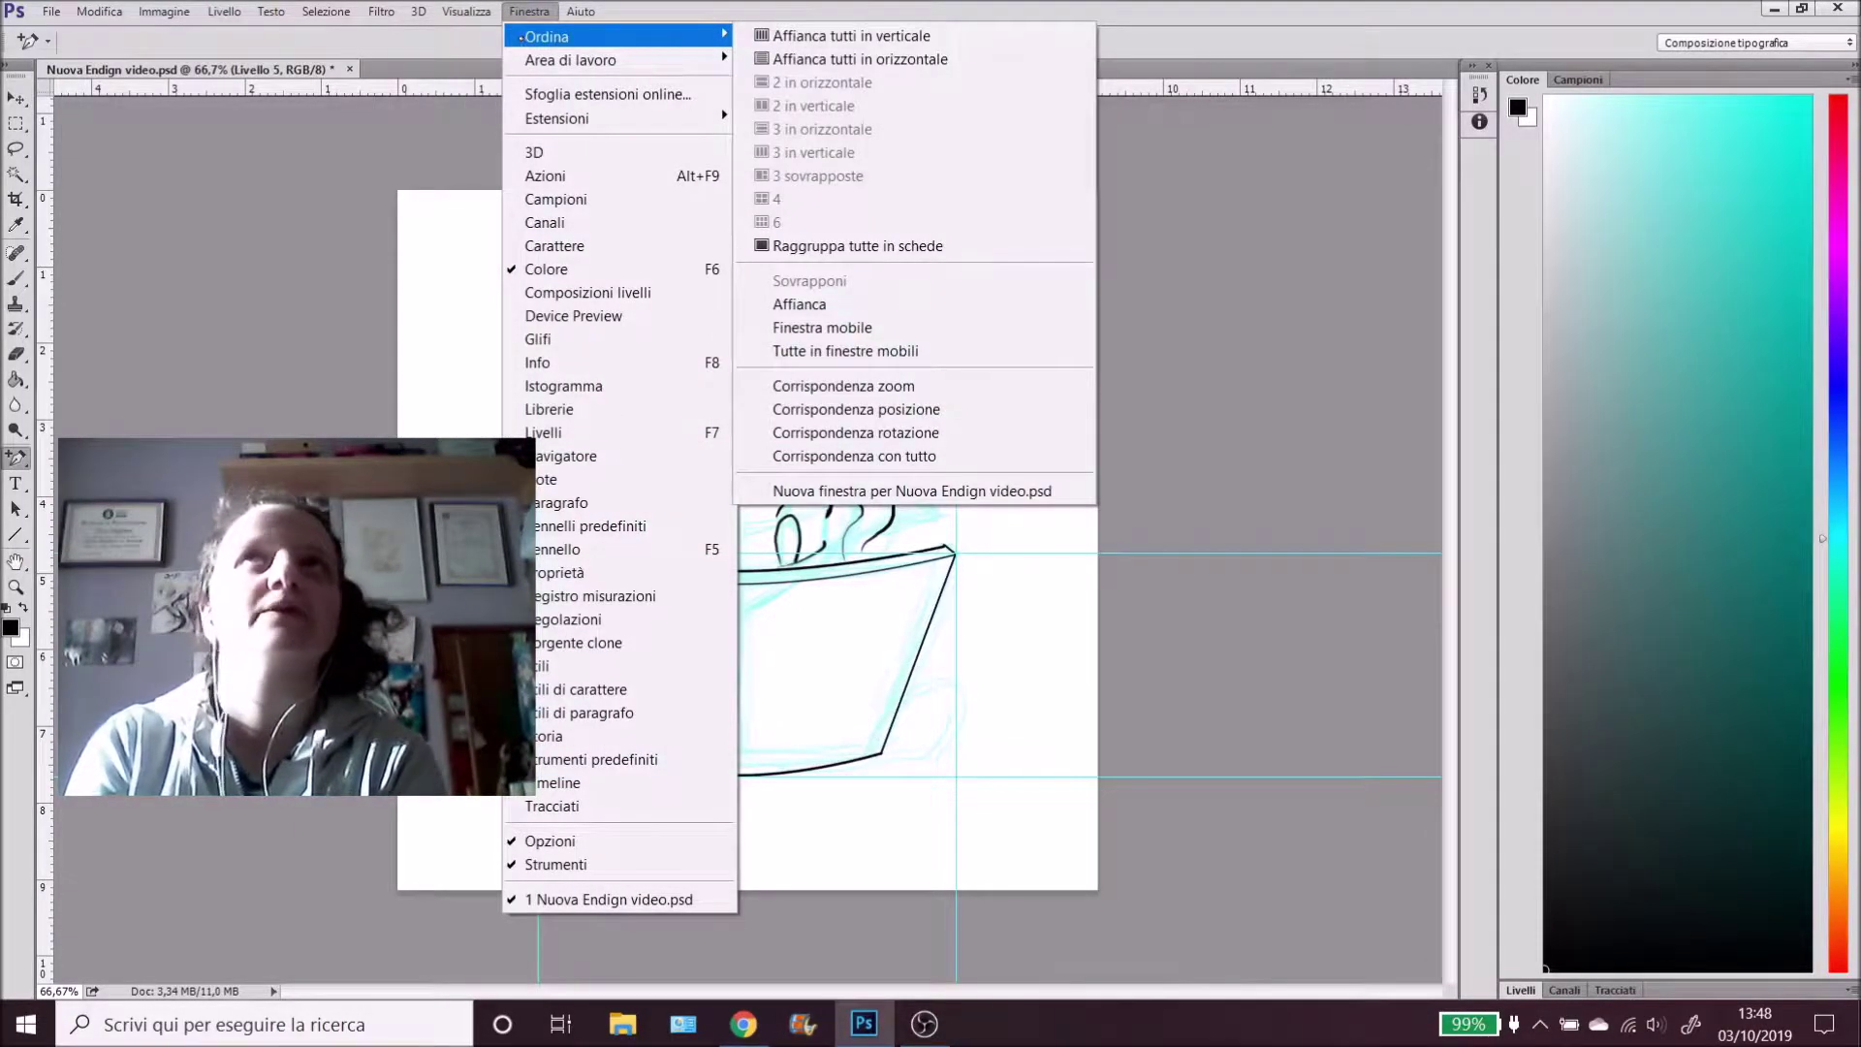
{"action": "mouse_move", "coordinate": [467, 19]}
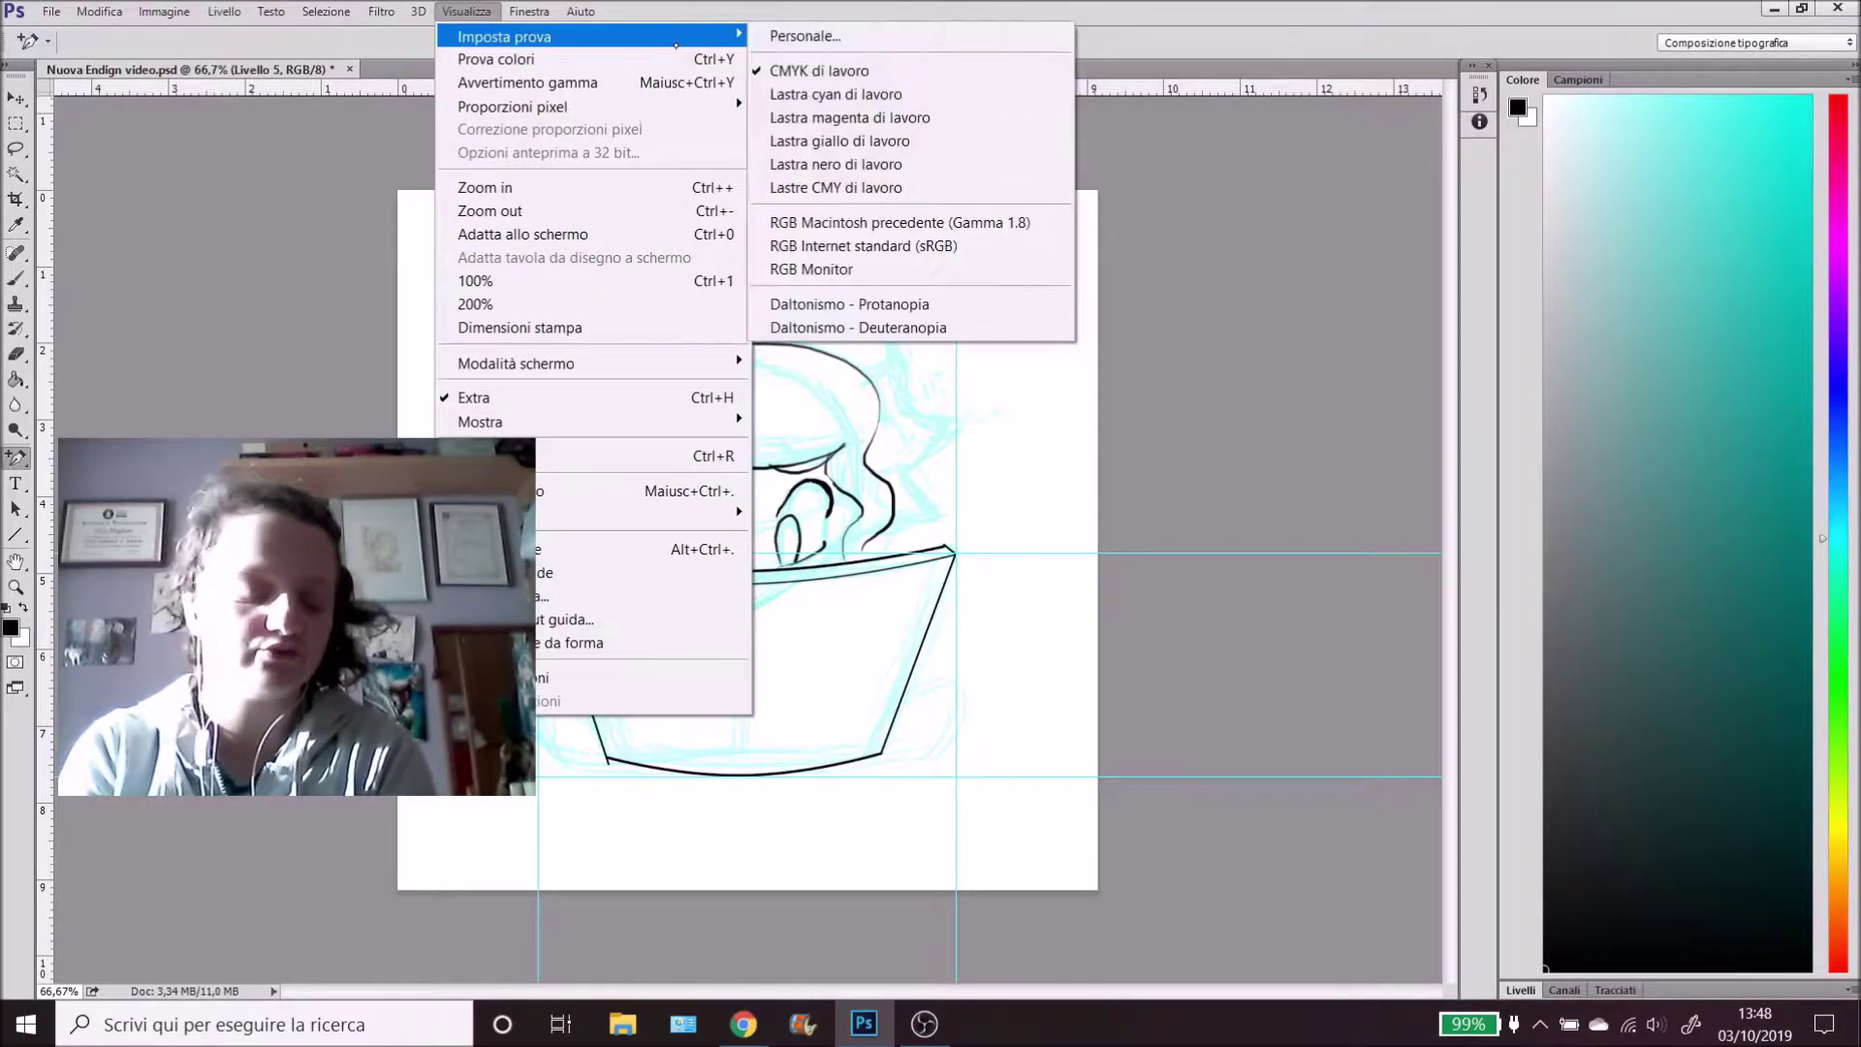
{"action": "mouse_move", "coordinate": [671, 98]}
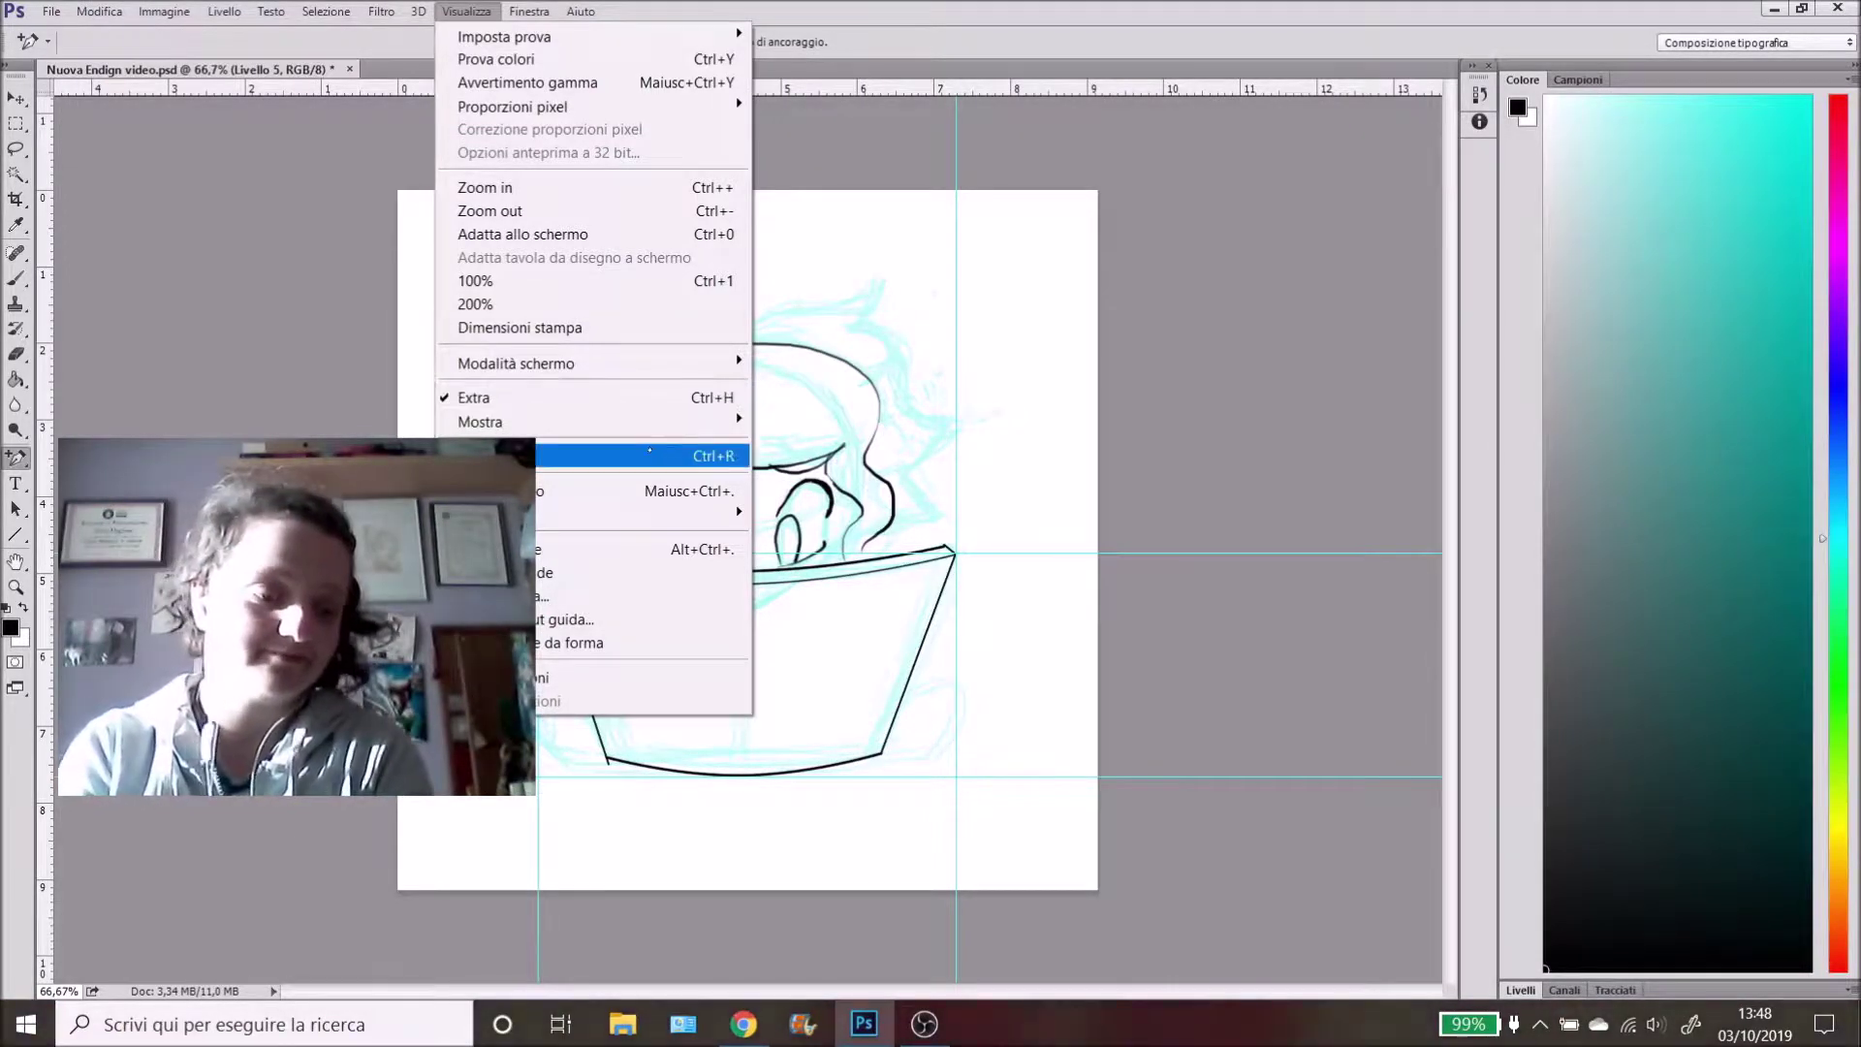
{"action": "mouse_move", "coordinate": [660, 418]}
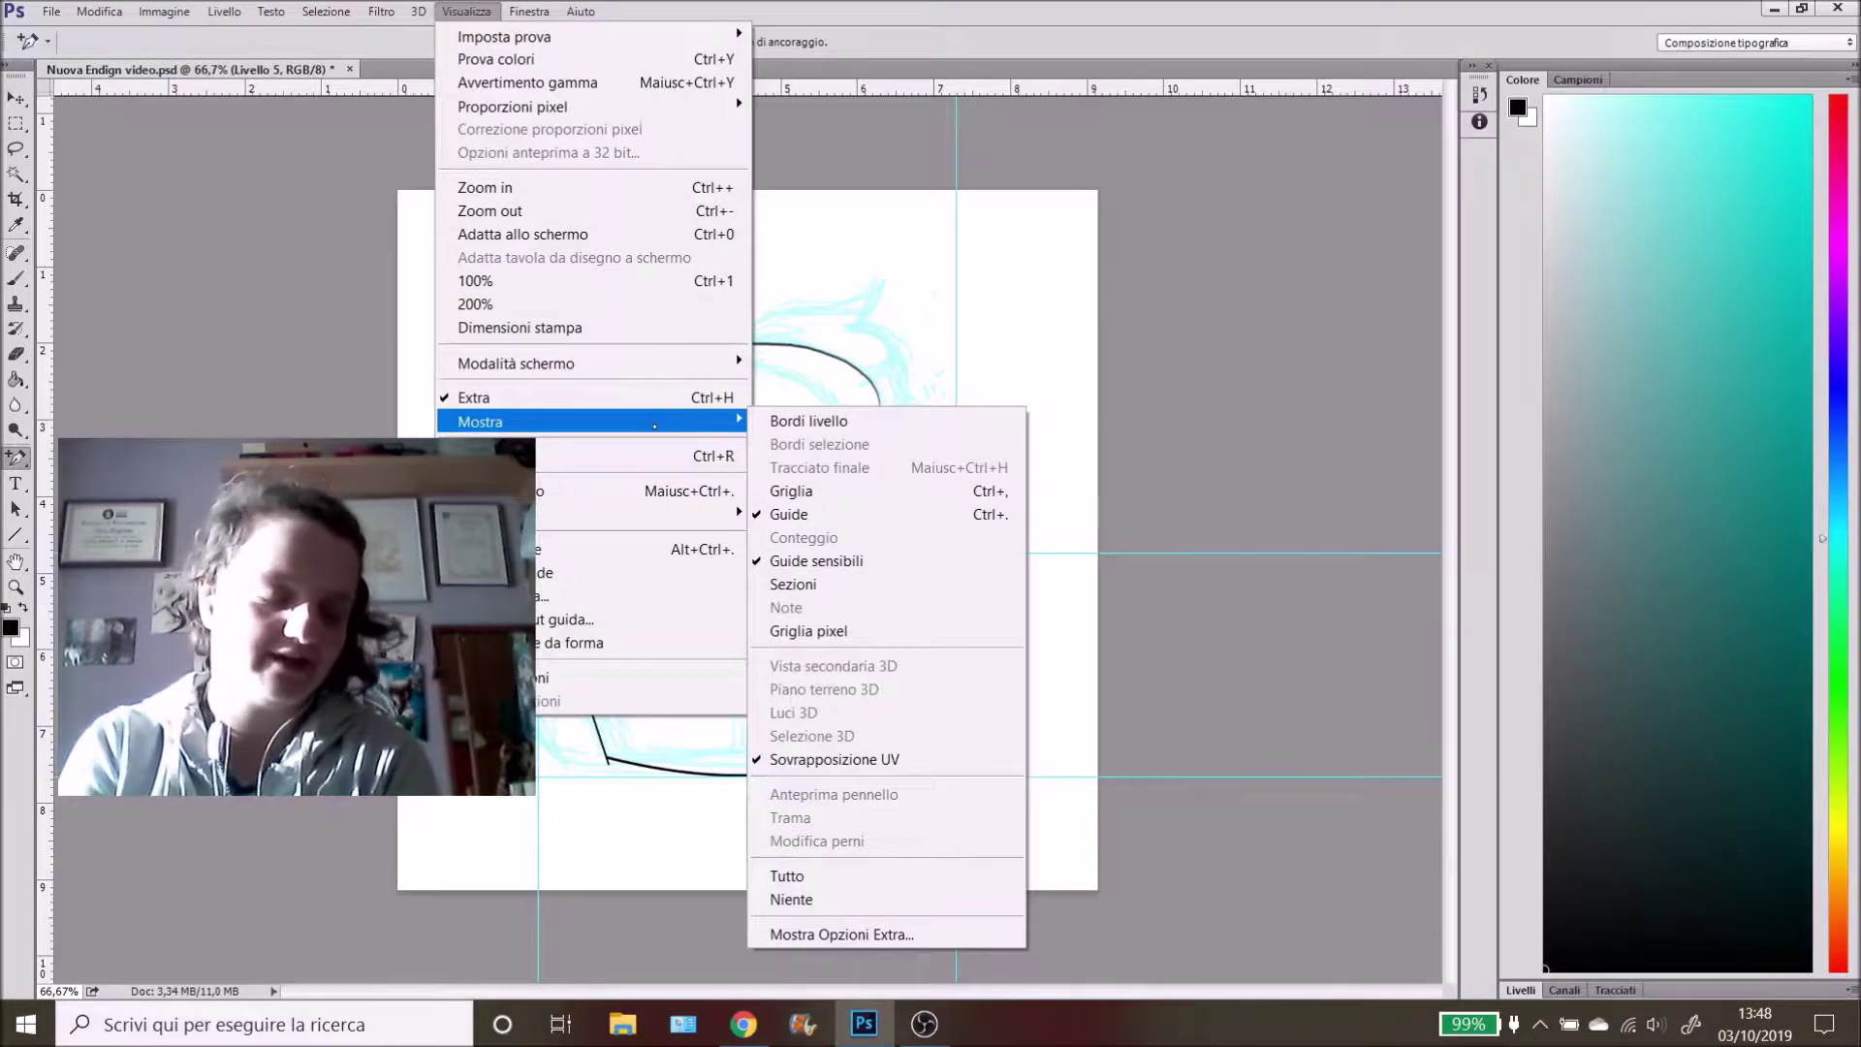
{"action": "left_click", "coordinate": [795, 515]}
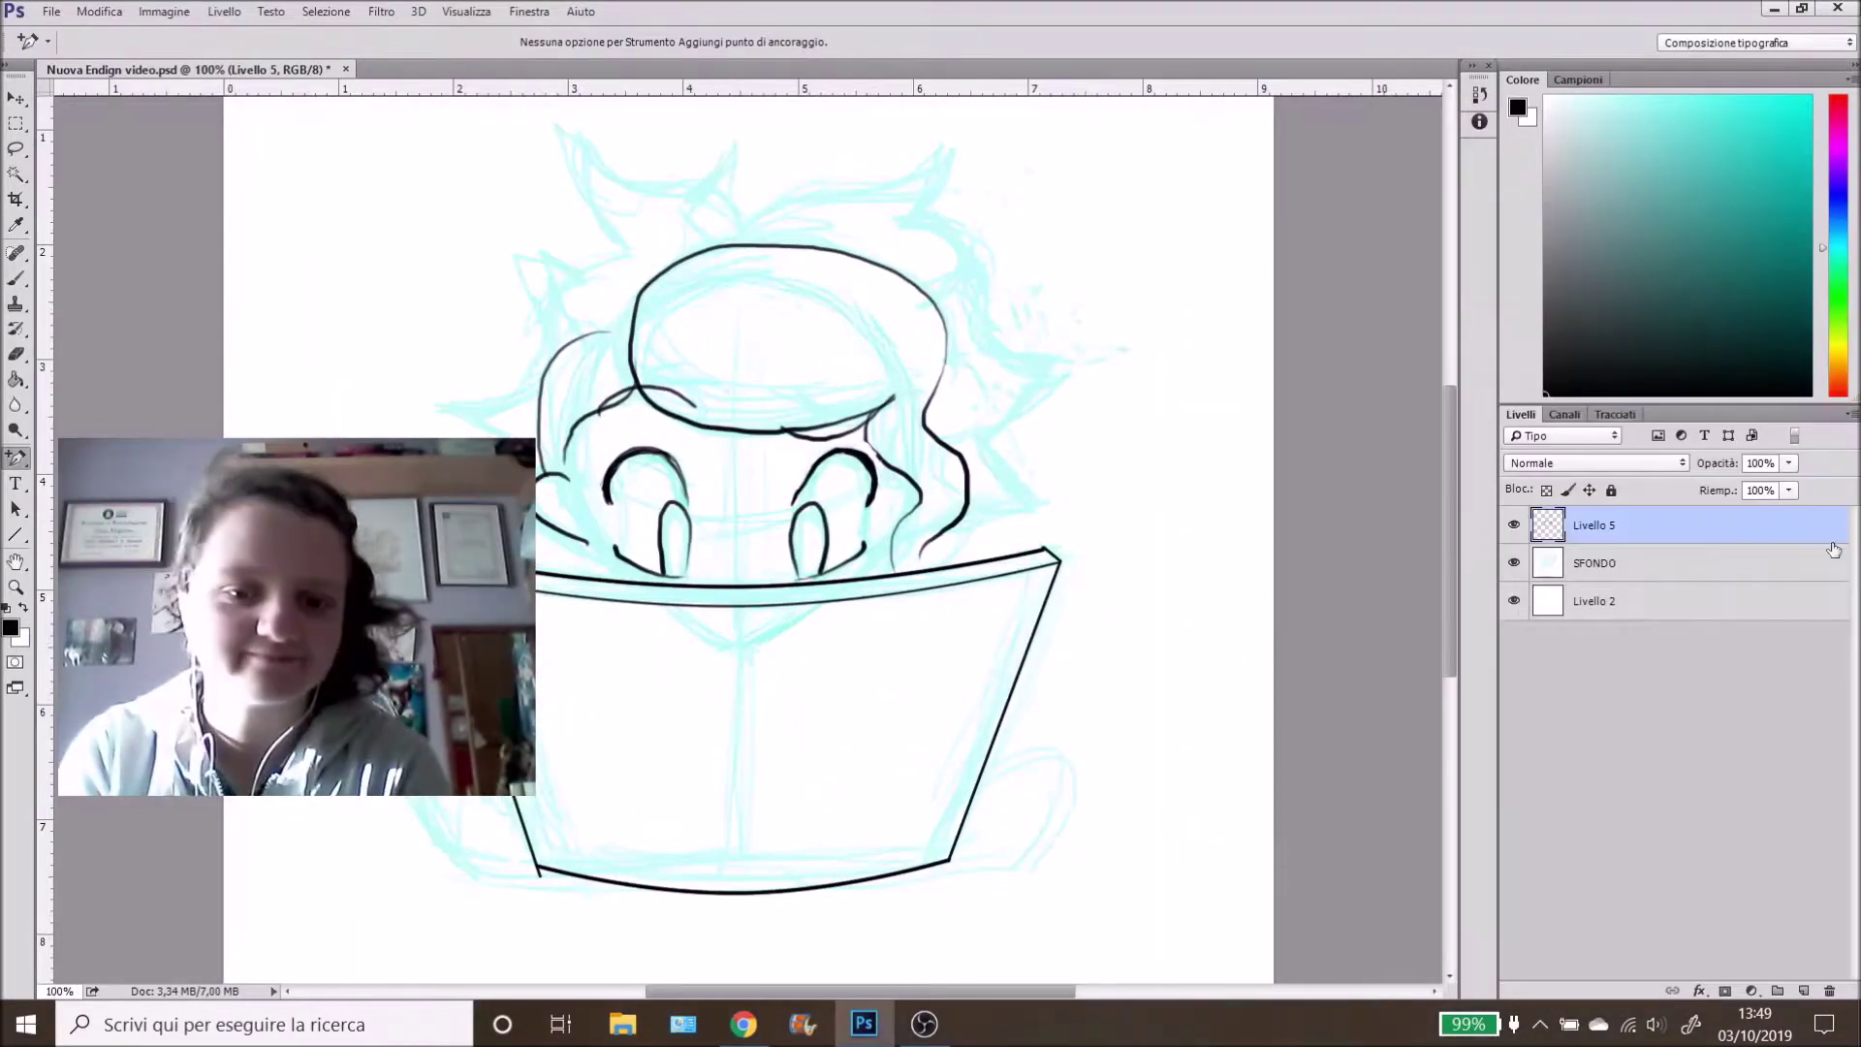
- Rename the three layers from top to bottom as Lineart, Liena Azzurrina and SFONDO, and fully lock the SFONDO layer
{"action": "double_click", "coordinate": [1605, 526]}
{"action": "type", "text": "Lineart"}
{"action": "key", "text": "Return"}
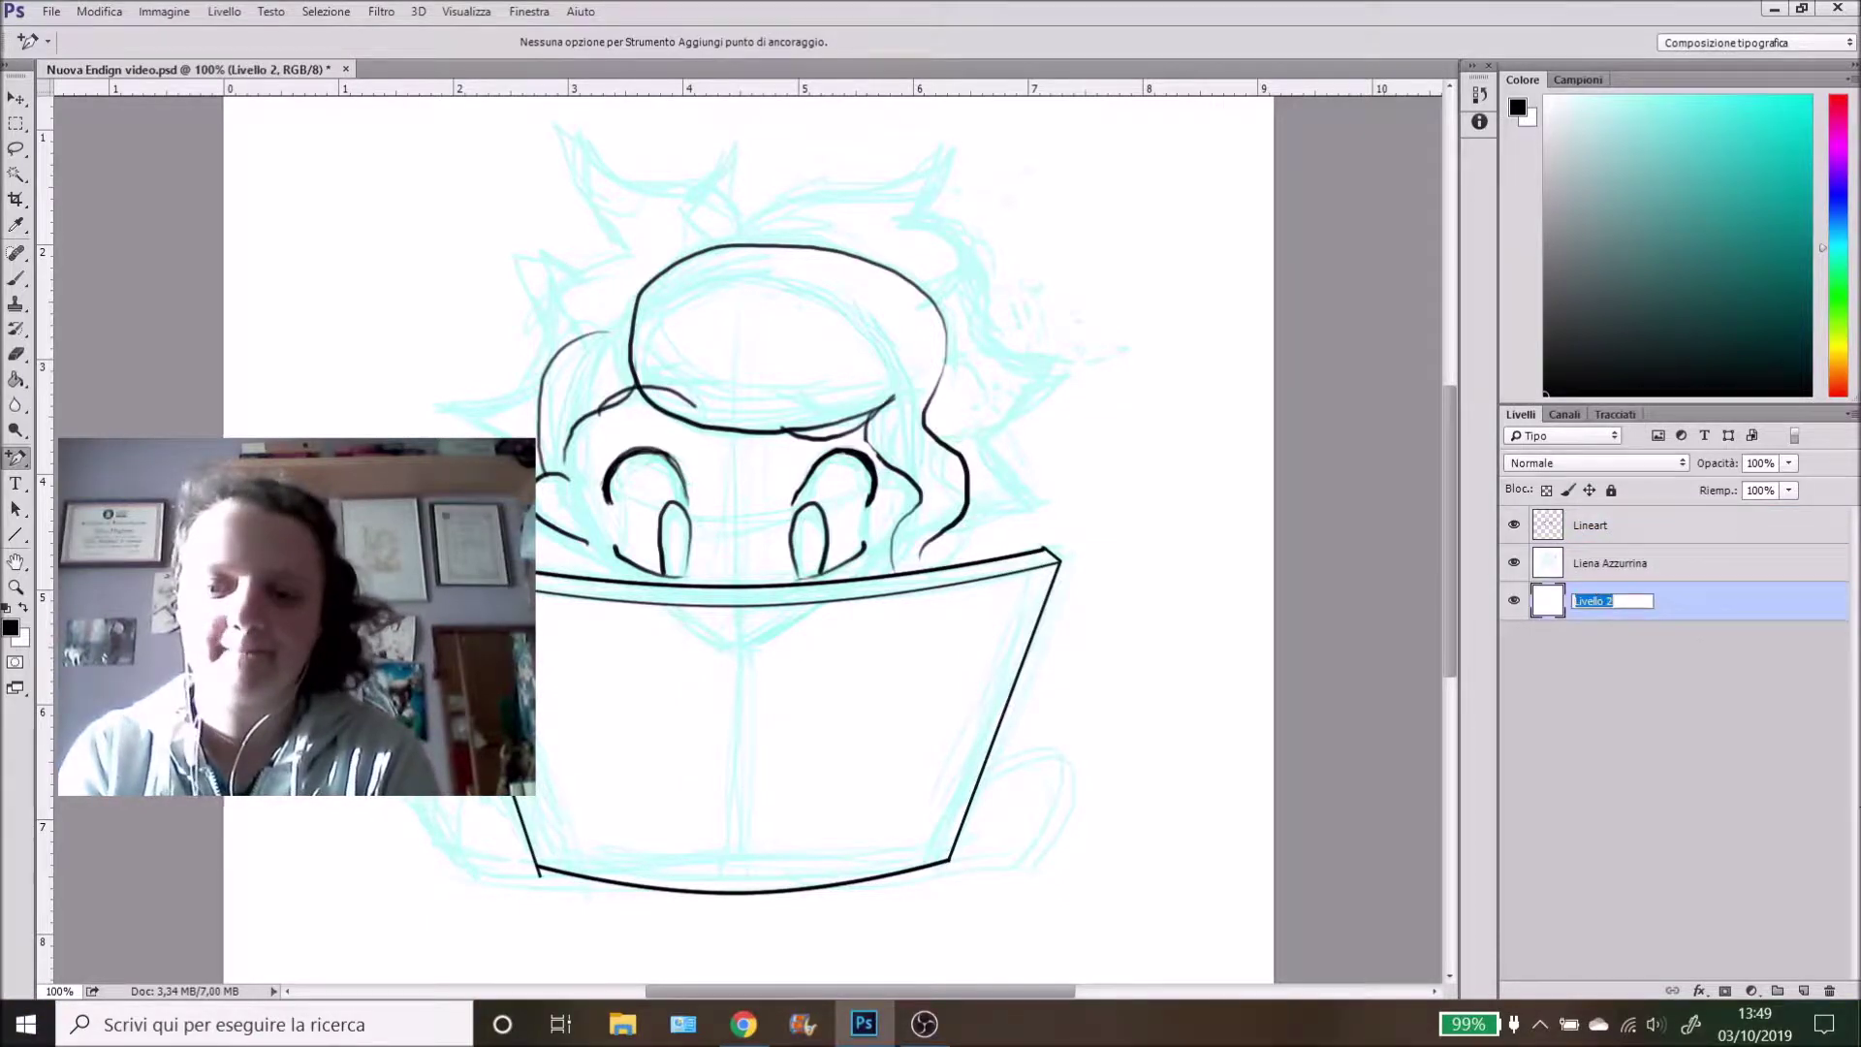
{"action": "type", "text": "SFONDO"}
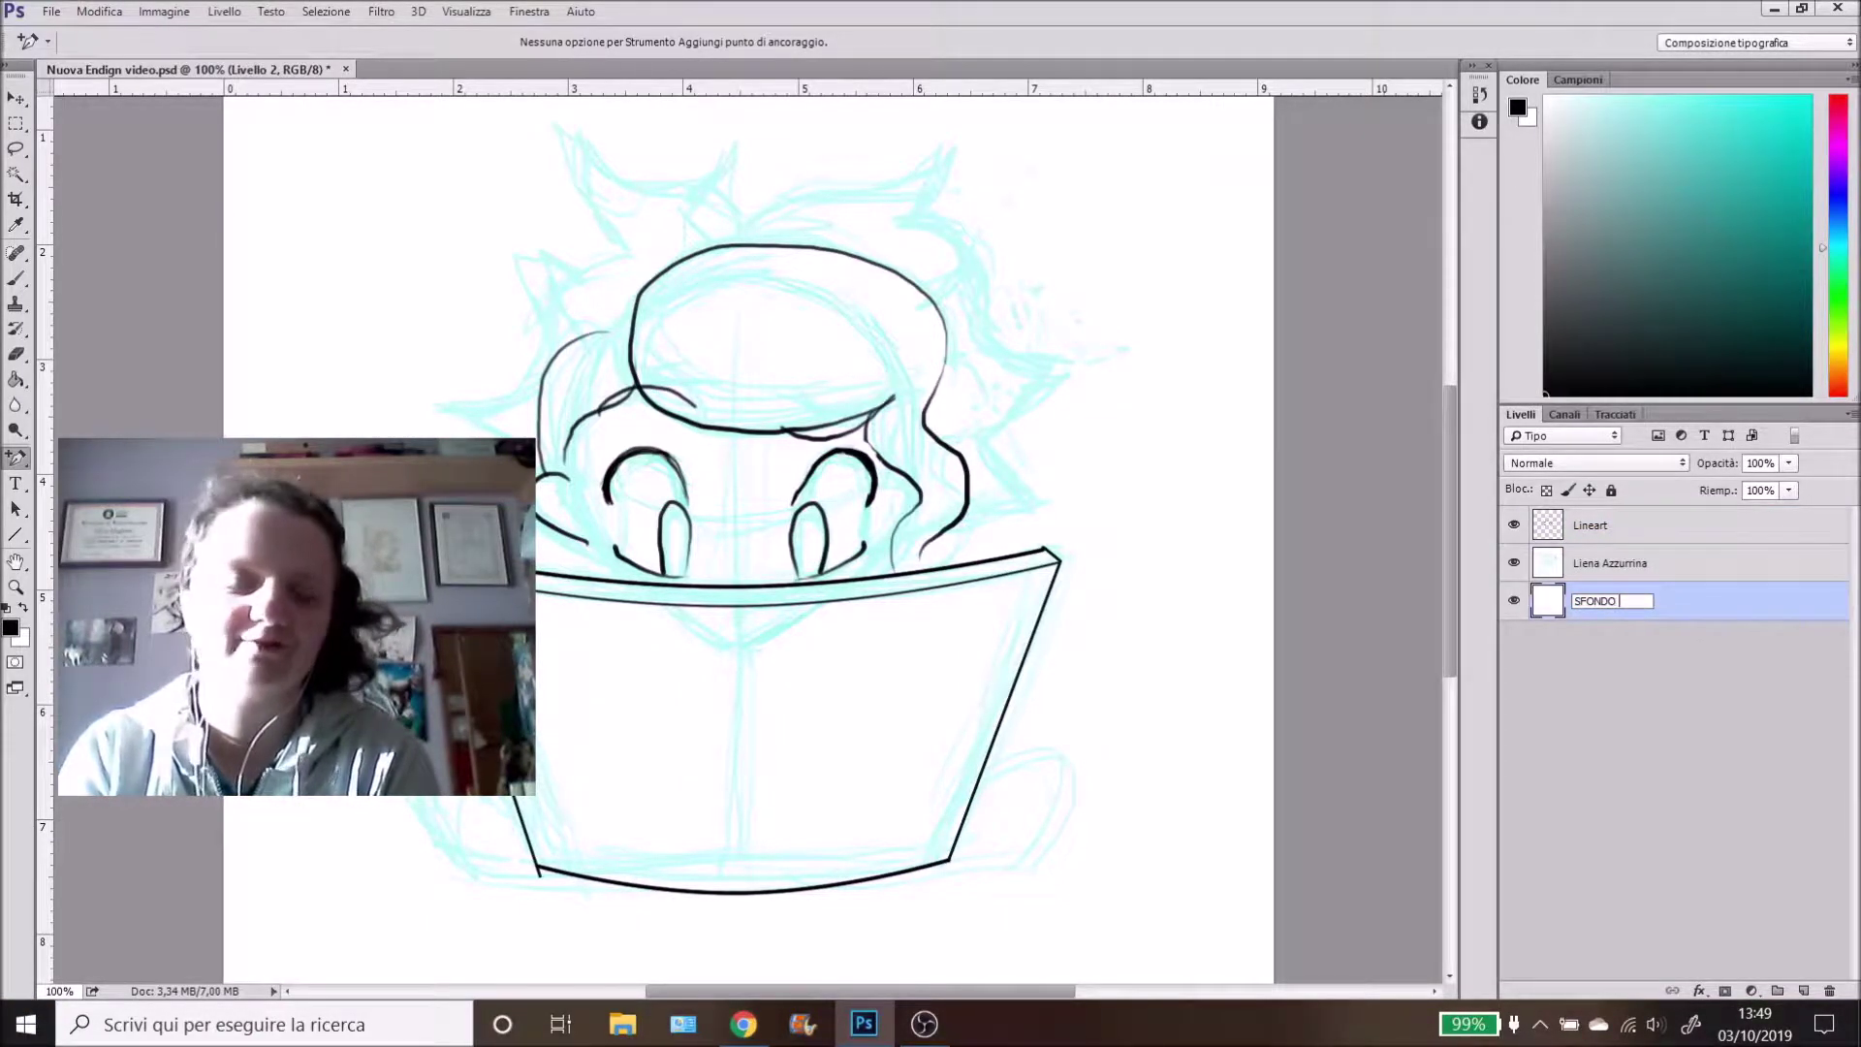
{"action": "key", "text": "Return"}
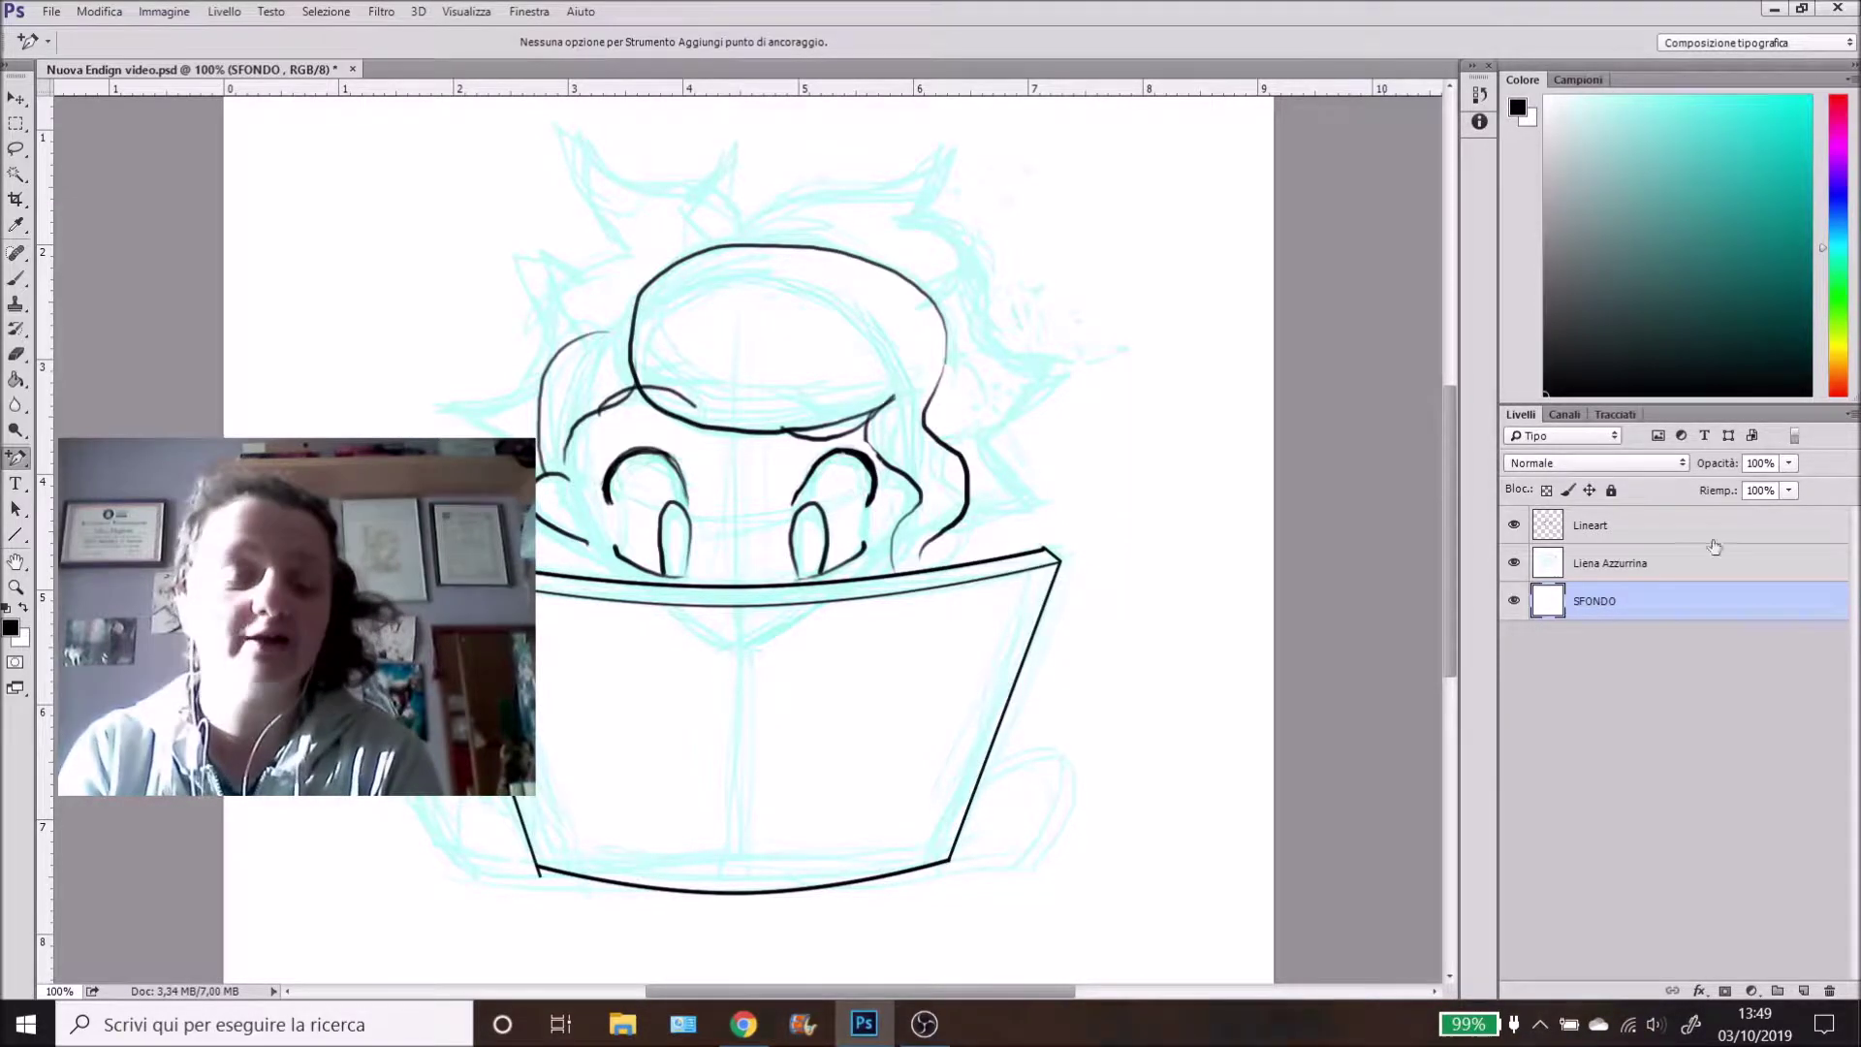
{"action": "left_click", "coordinate": [1611, 490]}
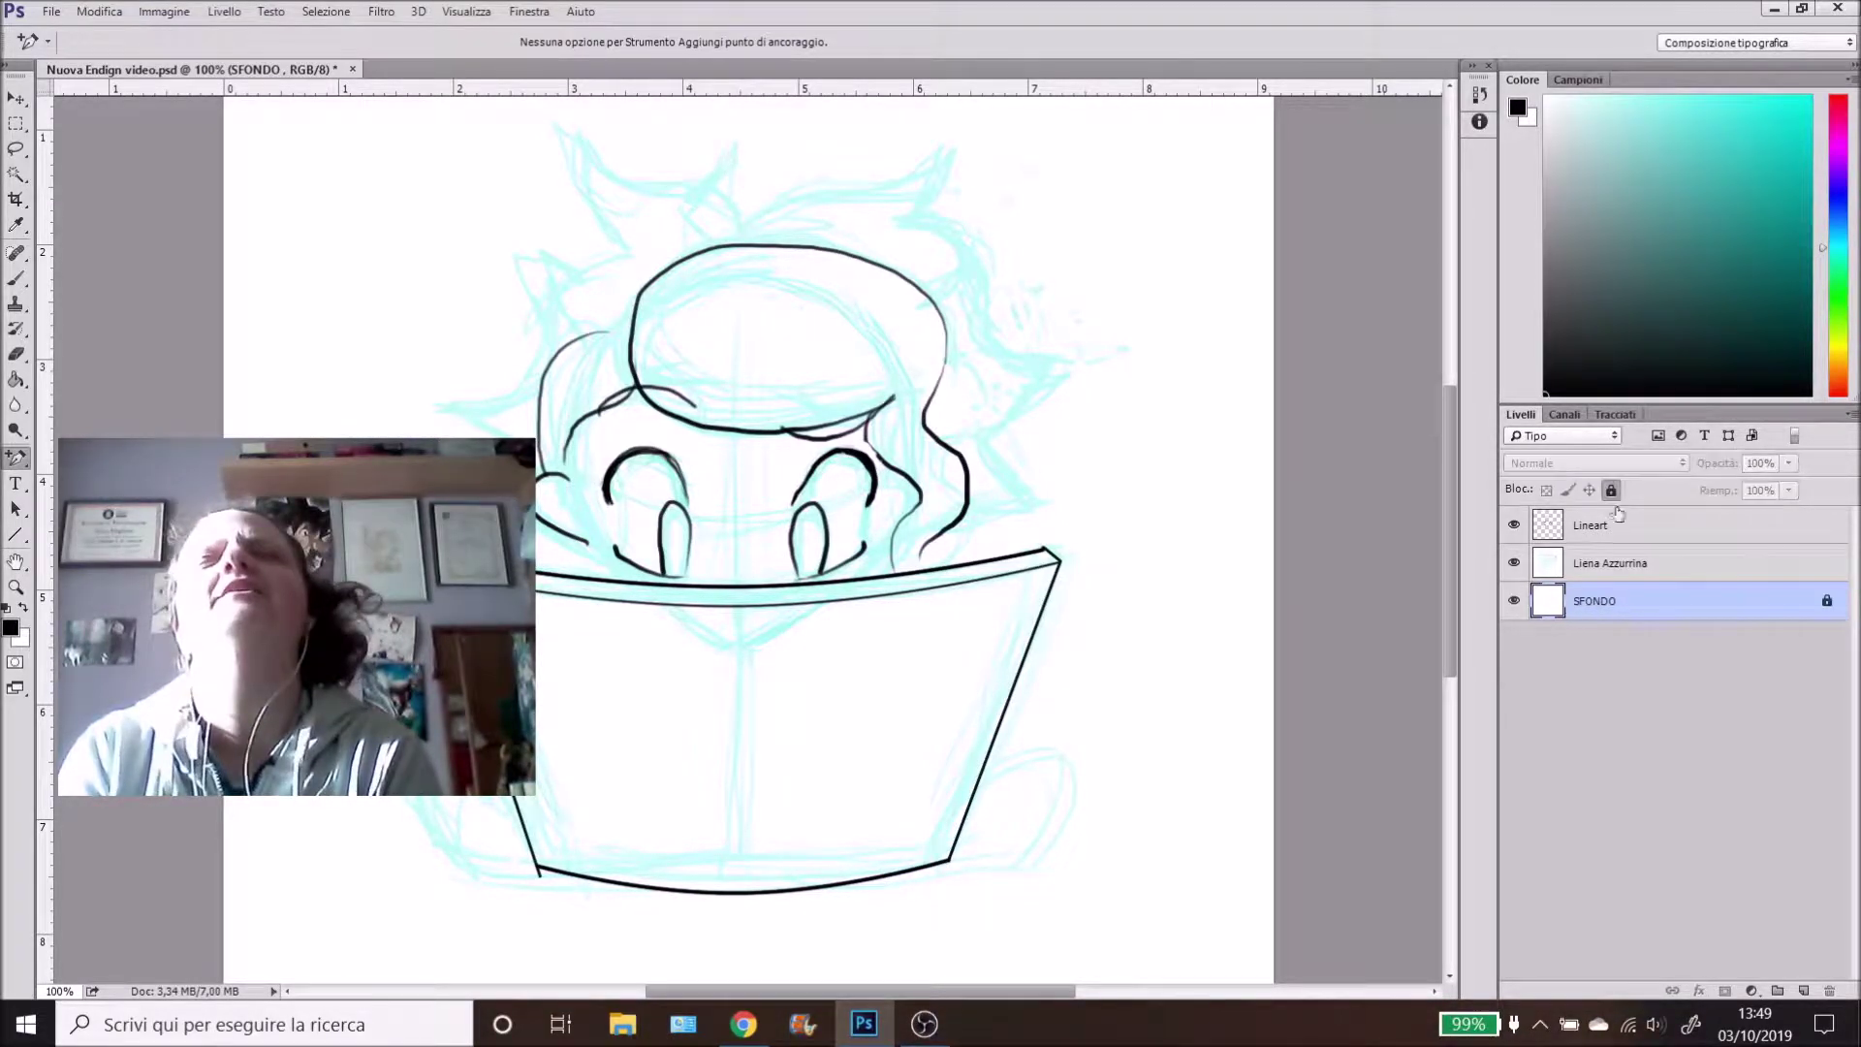
- Make the Lineart layer active and set the Brush tool's size to 10 px for inking the hair
{"action": "left_click", "coordinate": [1617, 532]}
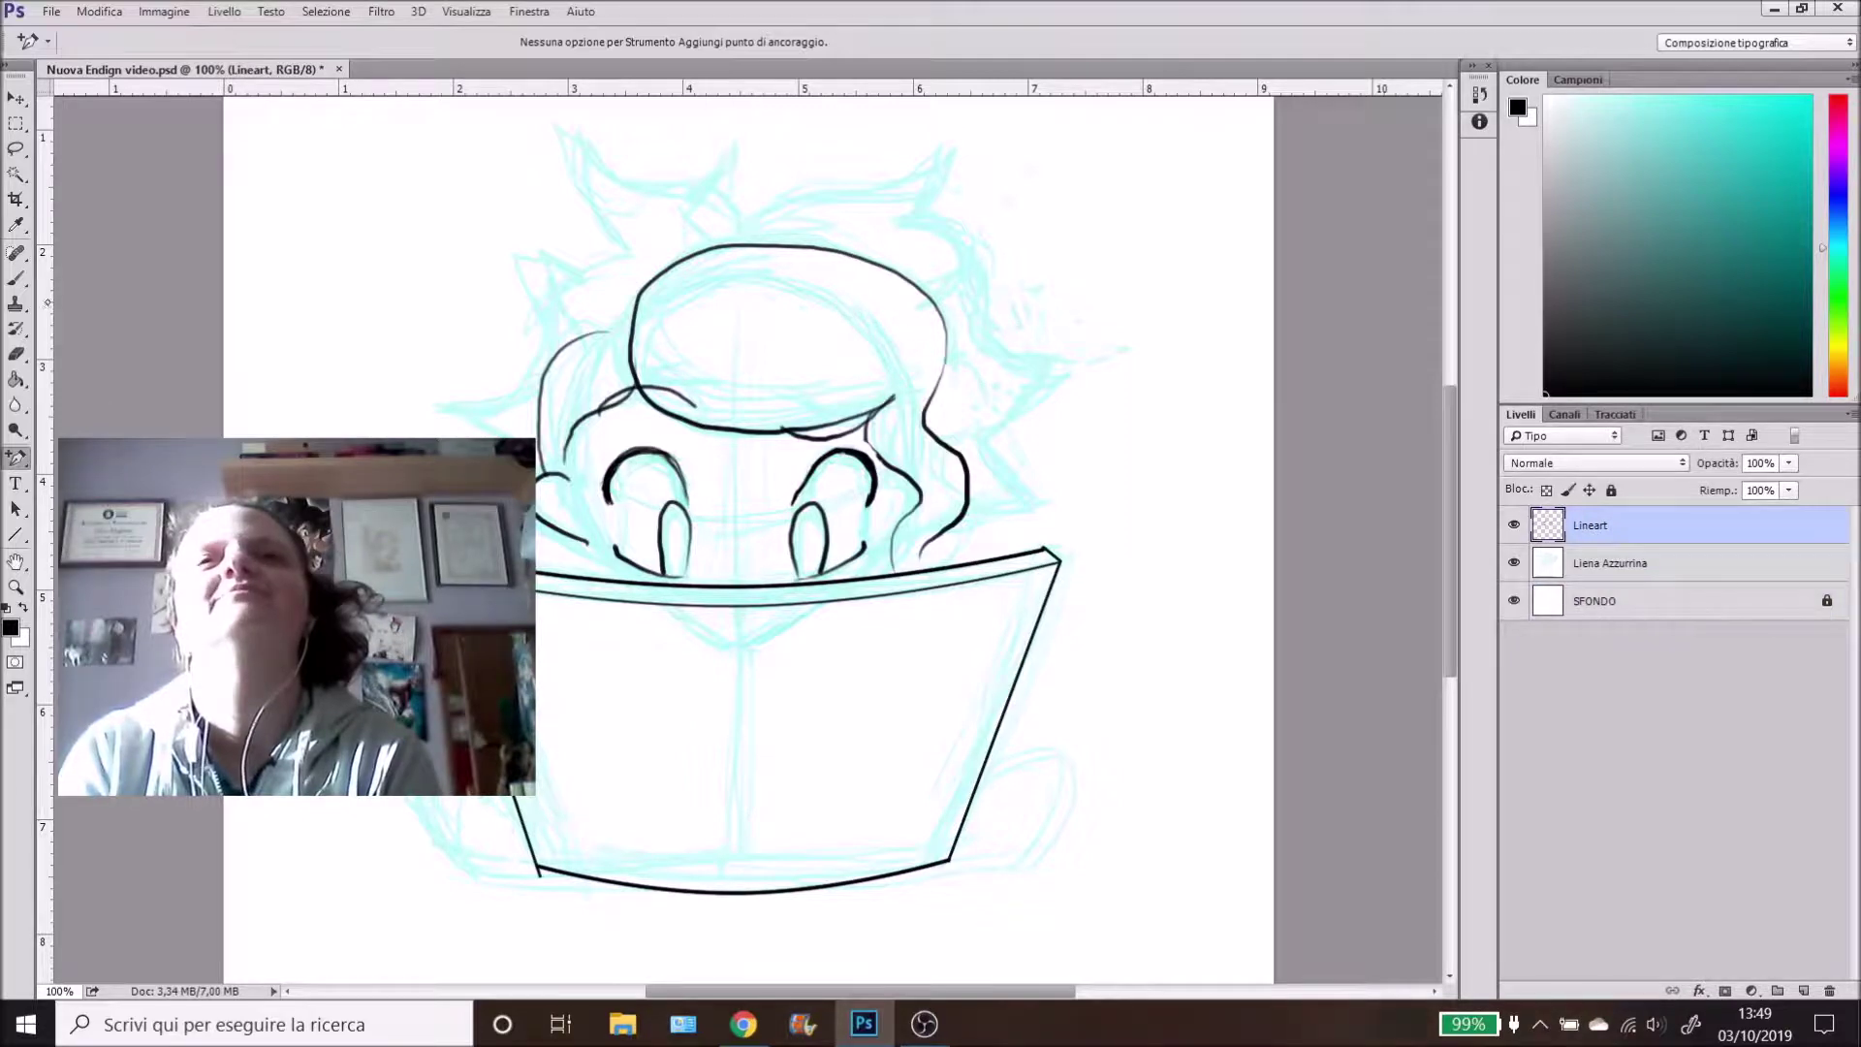
{"action": "key", "text": "b"}
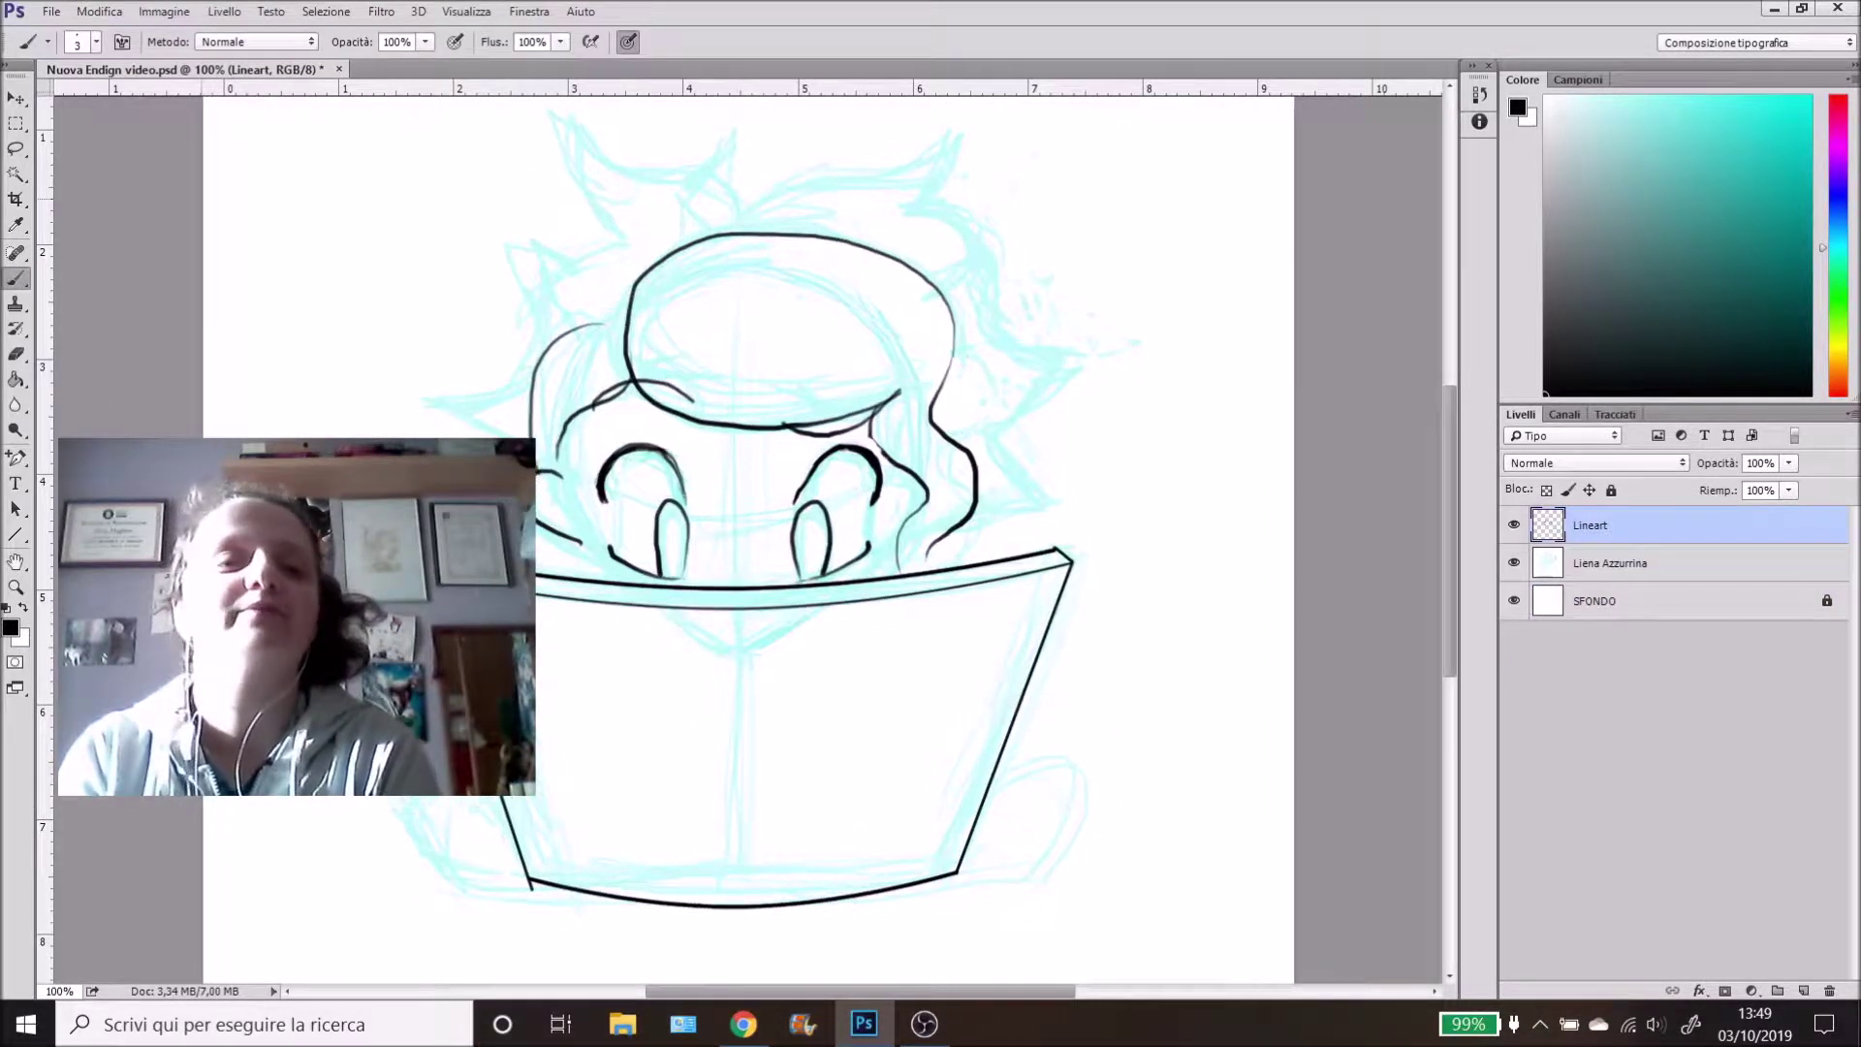
{"action": "key", "text": "ctrl+plus"}
{"action": "key", "text": "h"}
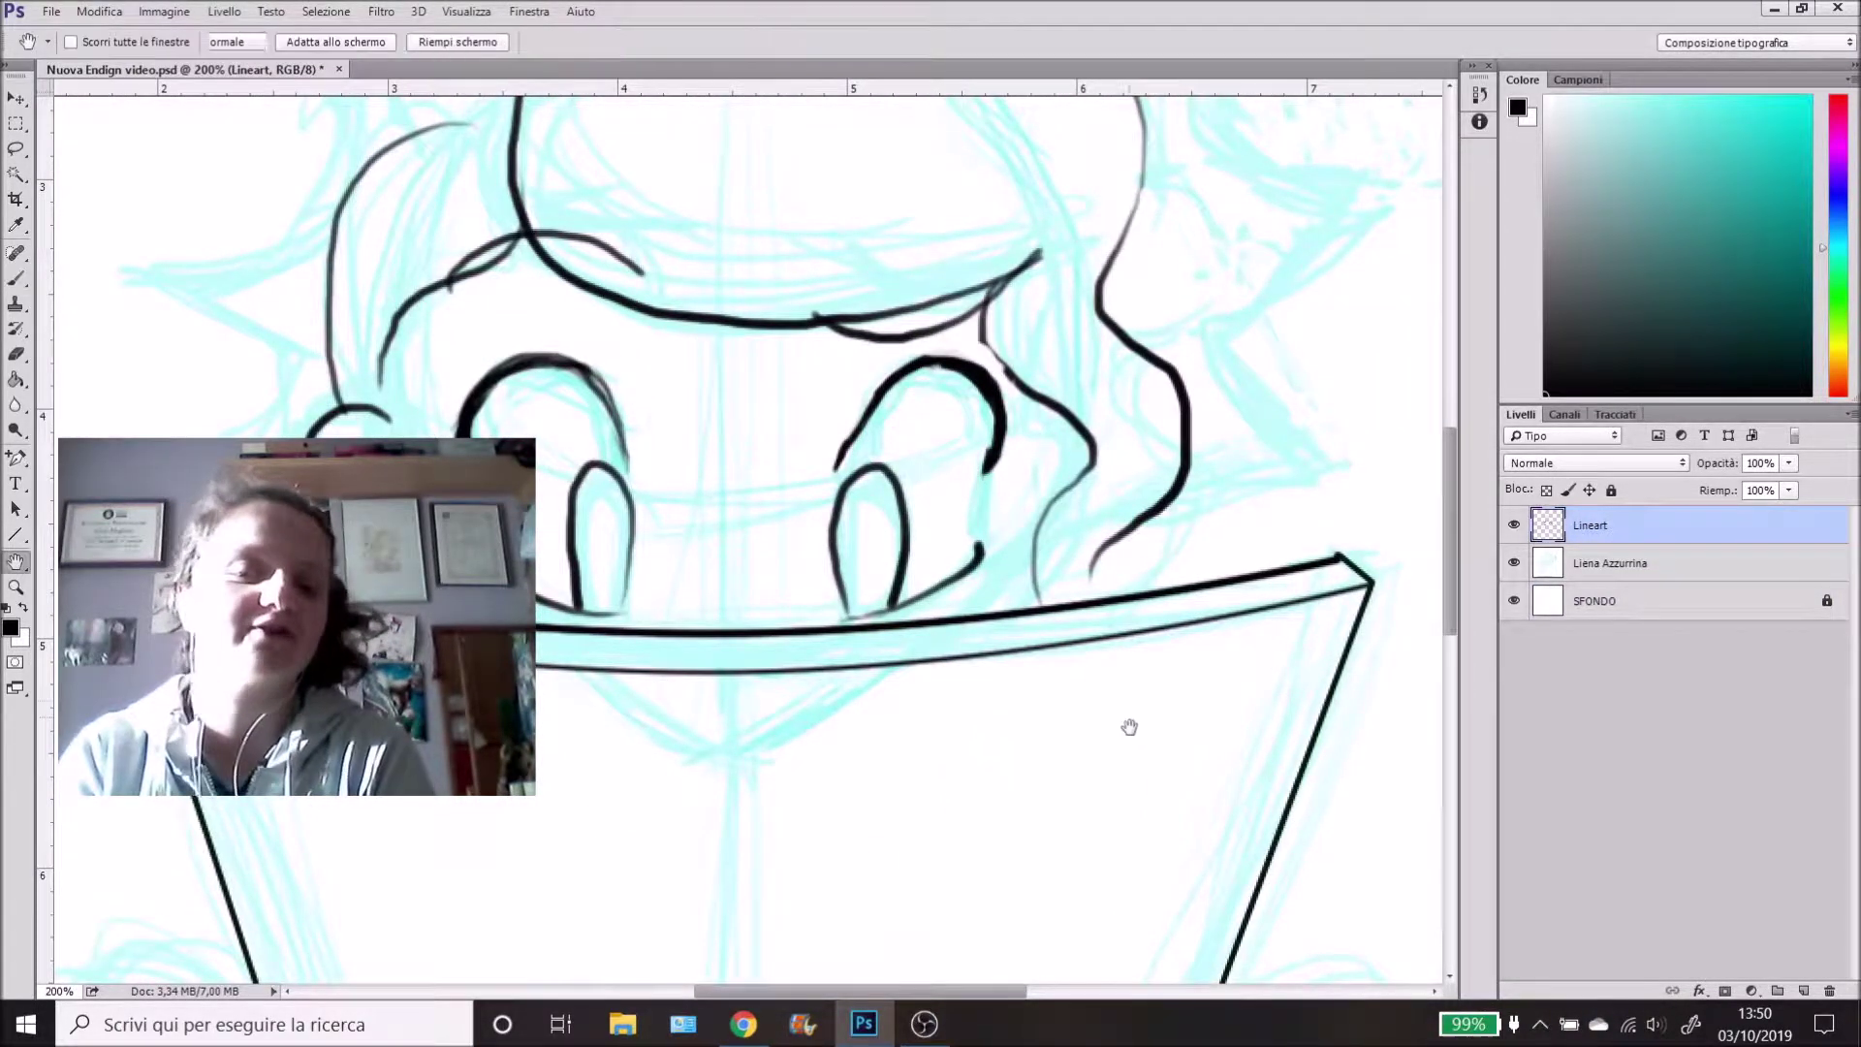
{"action": "mouse_move", "coordinate": [820, 356]}
{"action": "left_mouse_down"}
{"action": "mouse_move", "coordinate": [823, 472]}
{"action": "mouse_move", "coordinate": [794, 573]}
{"action": "mouse_move", "coordinate": [805, 704]}
{"action": "left_mouse_up"}
{"action": "key", "text": "b"}
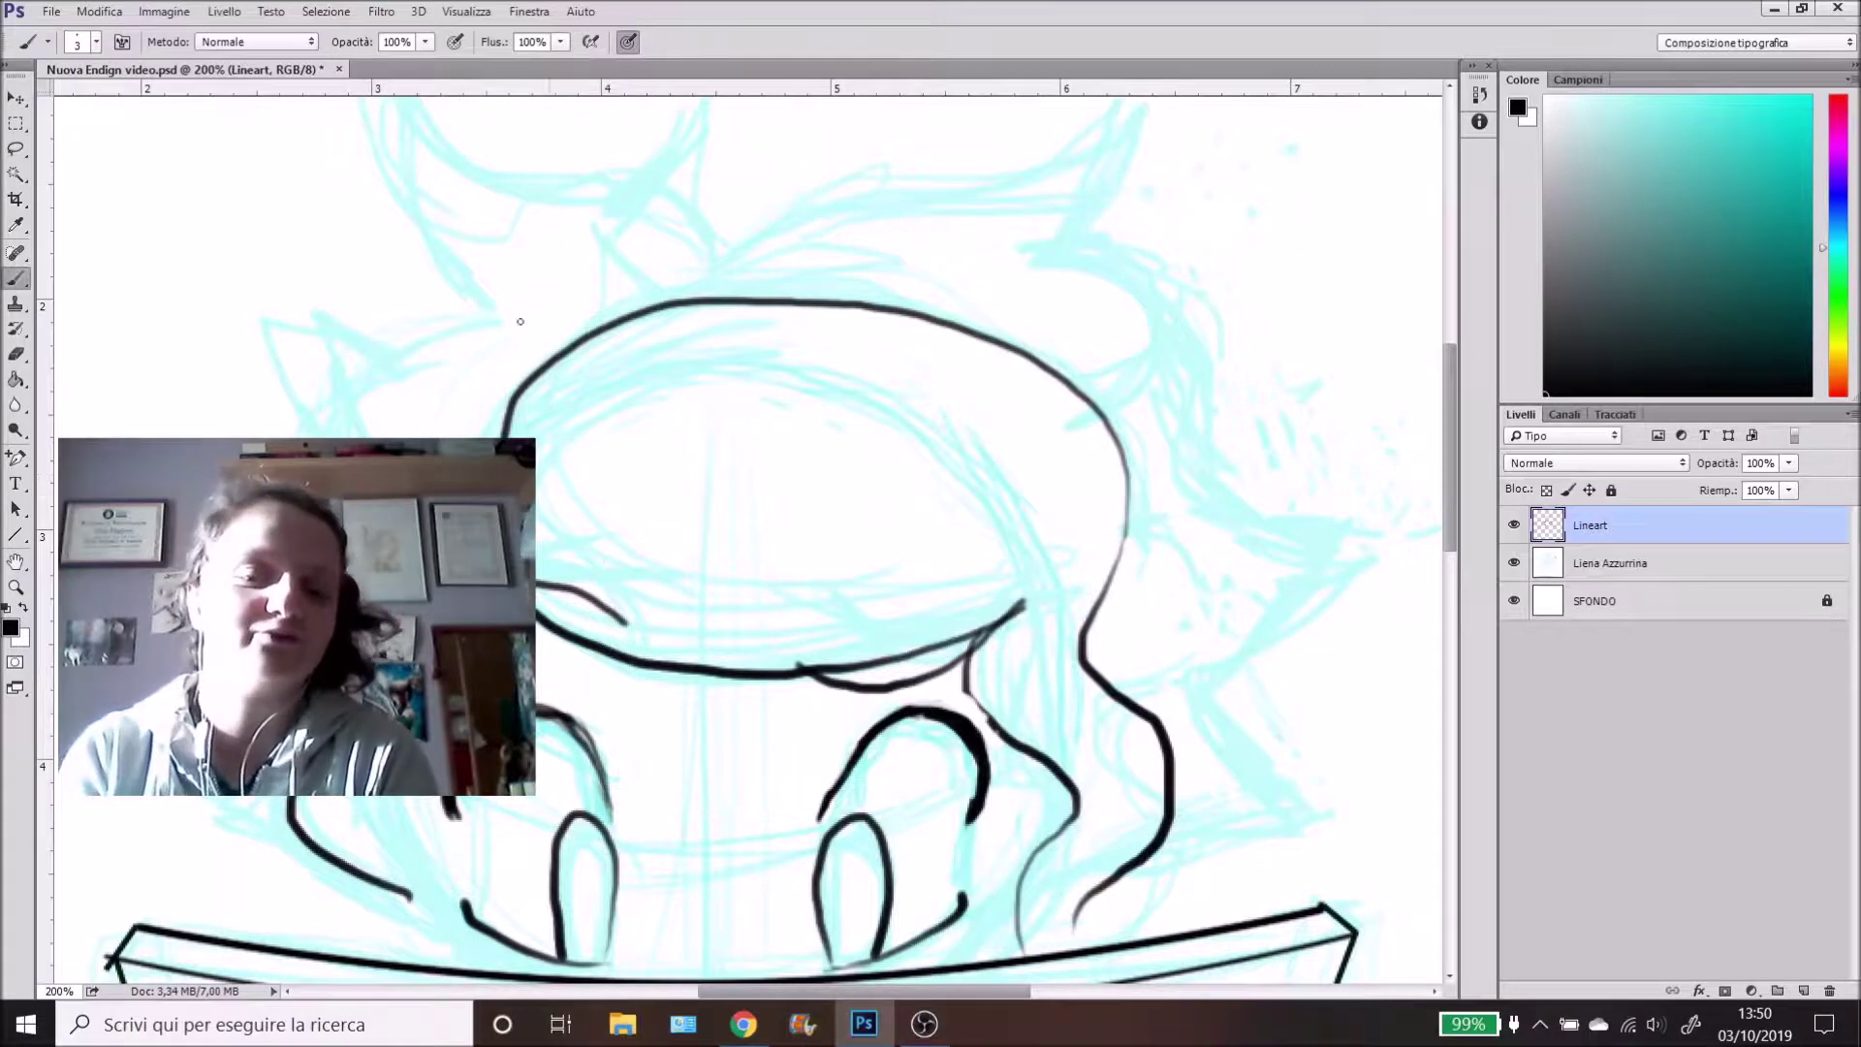
{"action": "right_click", "coordinate": [336, 351]}
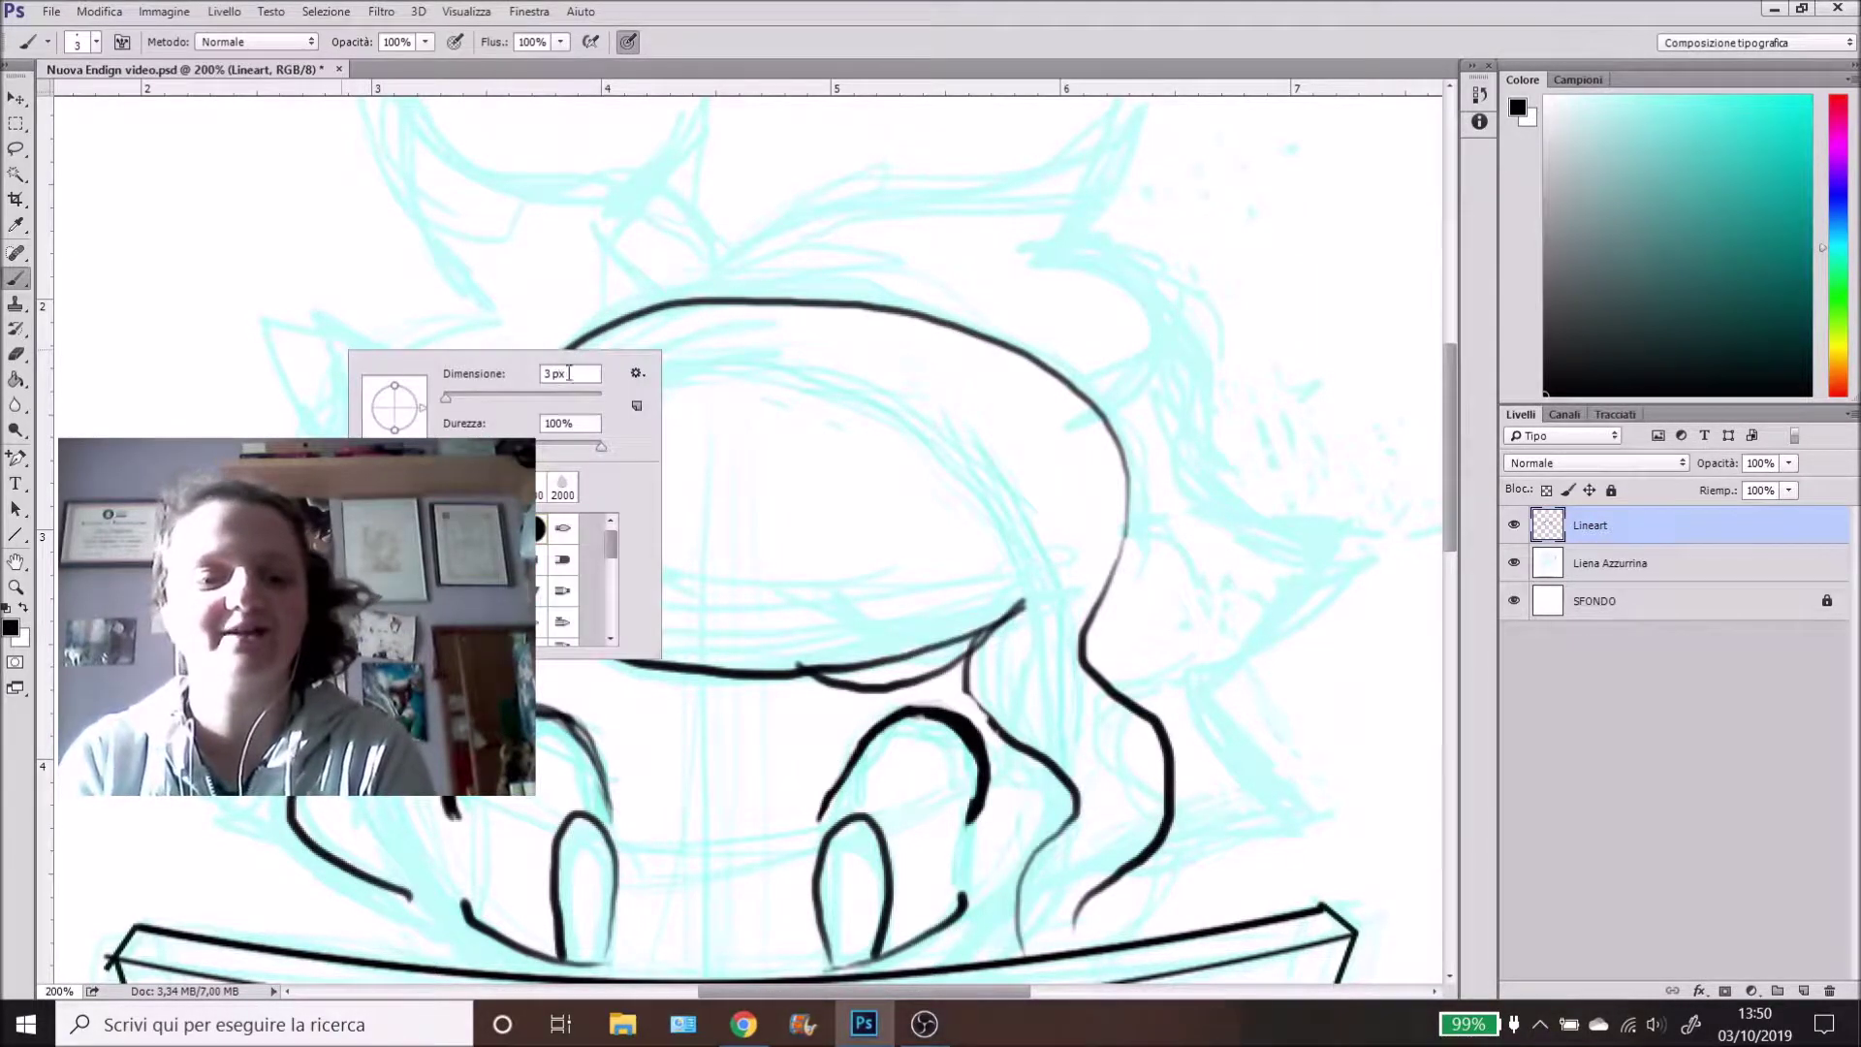
{"action": "type", "text": "10"}
{"action": "key", "text": "Return"}
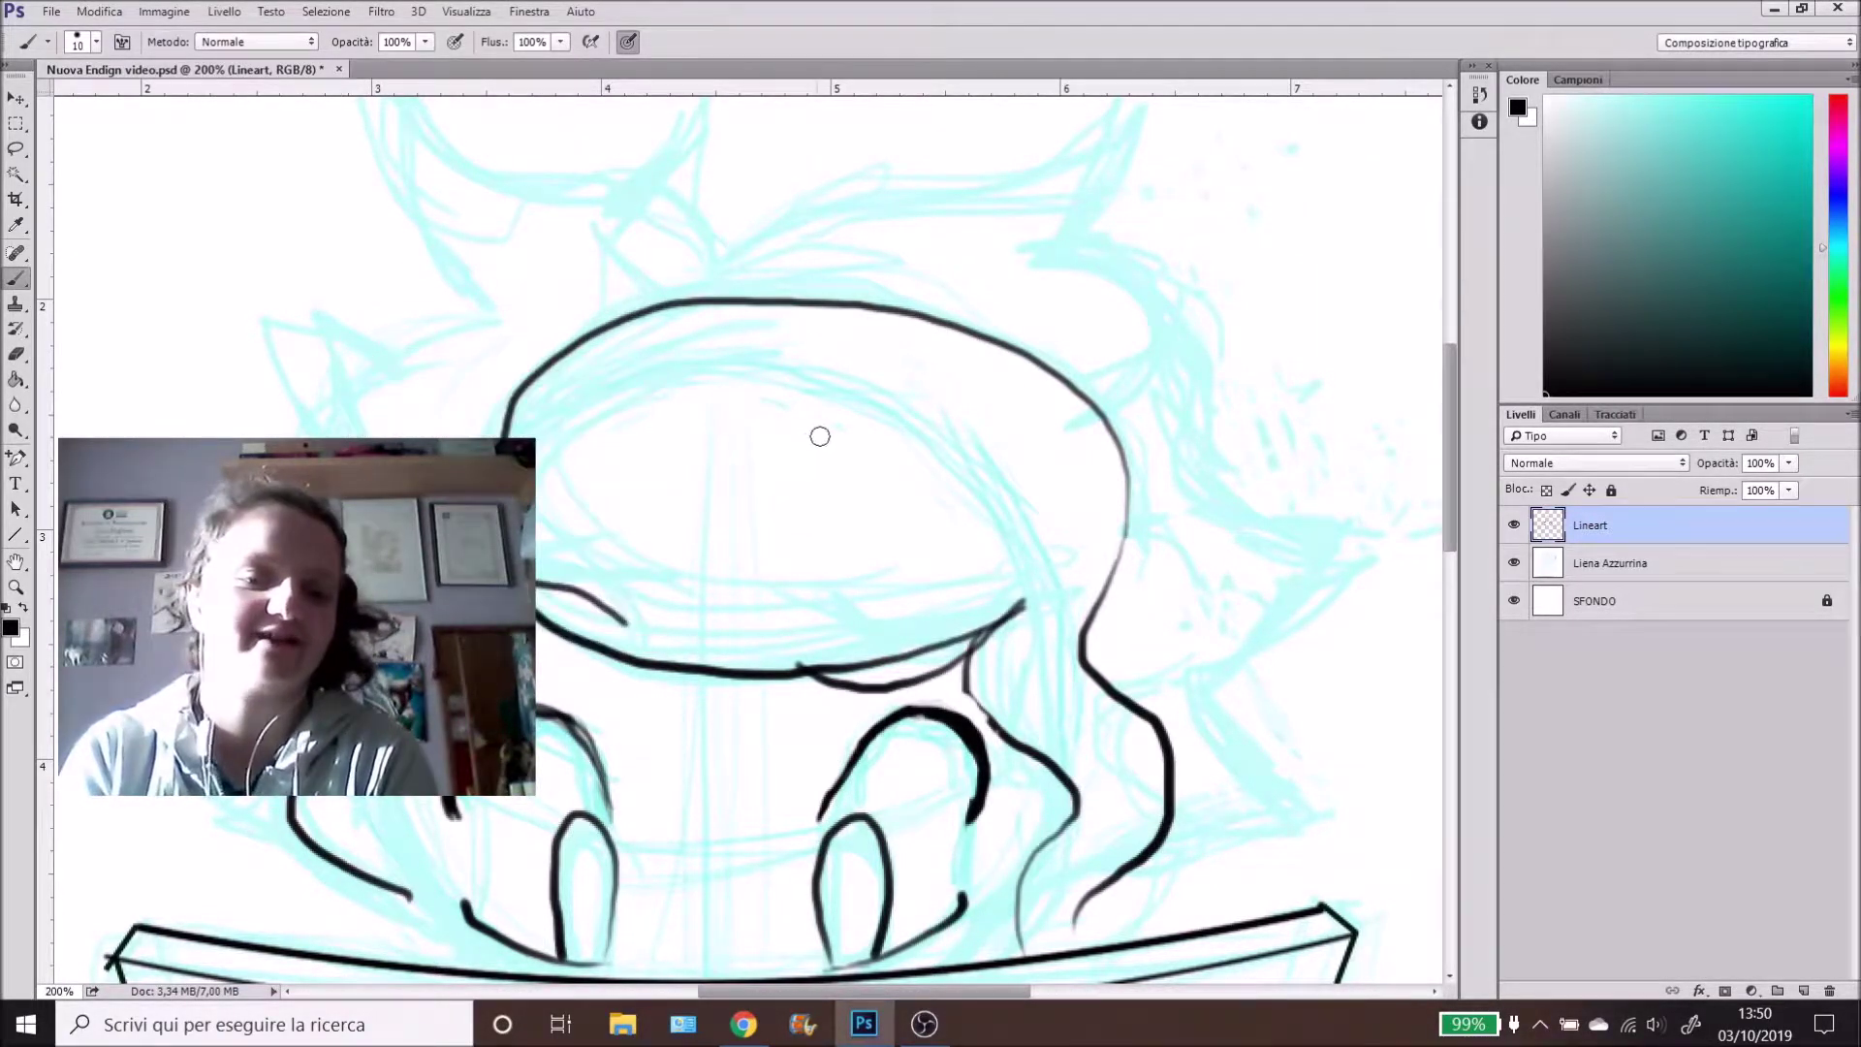
- Ink the spiky outer hair outline around both sides of the head, following the cyan sketch down towards the book
{"action": "key", "text": "space"}
{"action": "left_click_drag", "start_coordinate": [827, 403], "coordinate": [802, 498]}
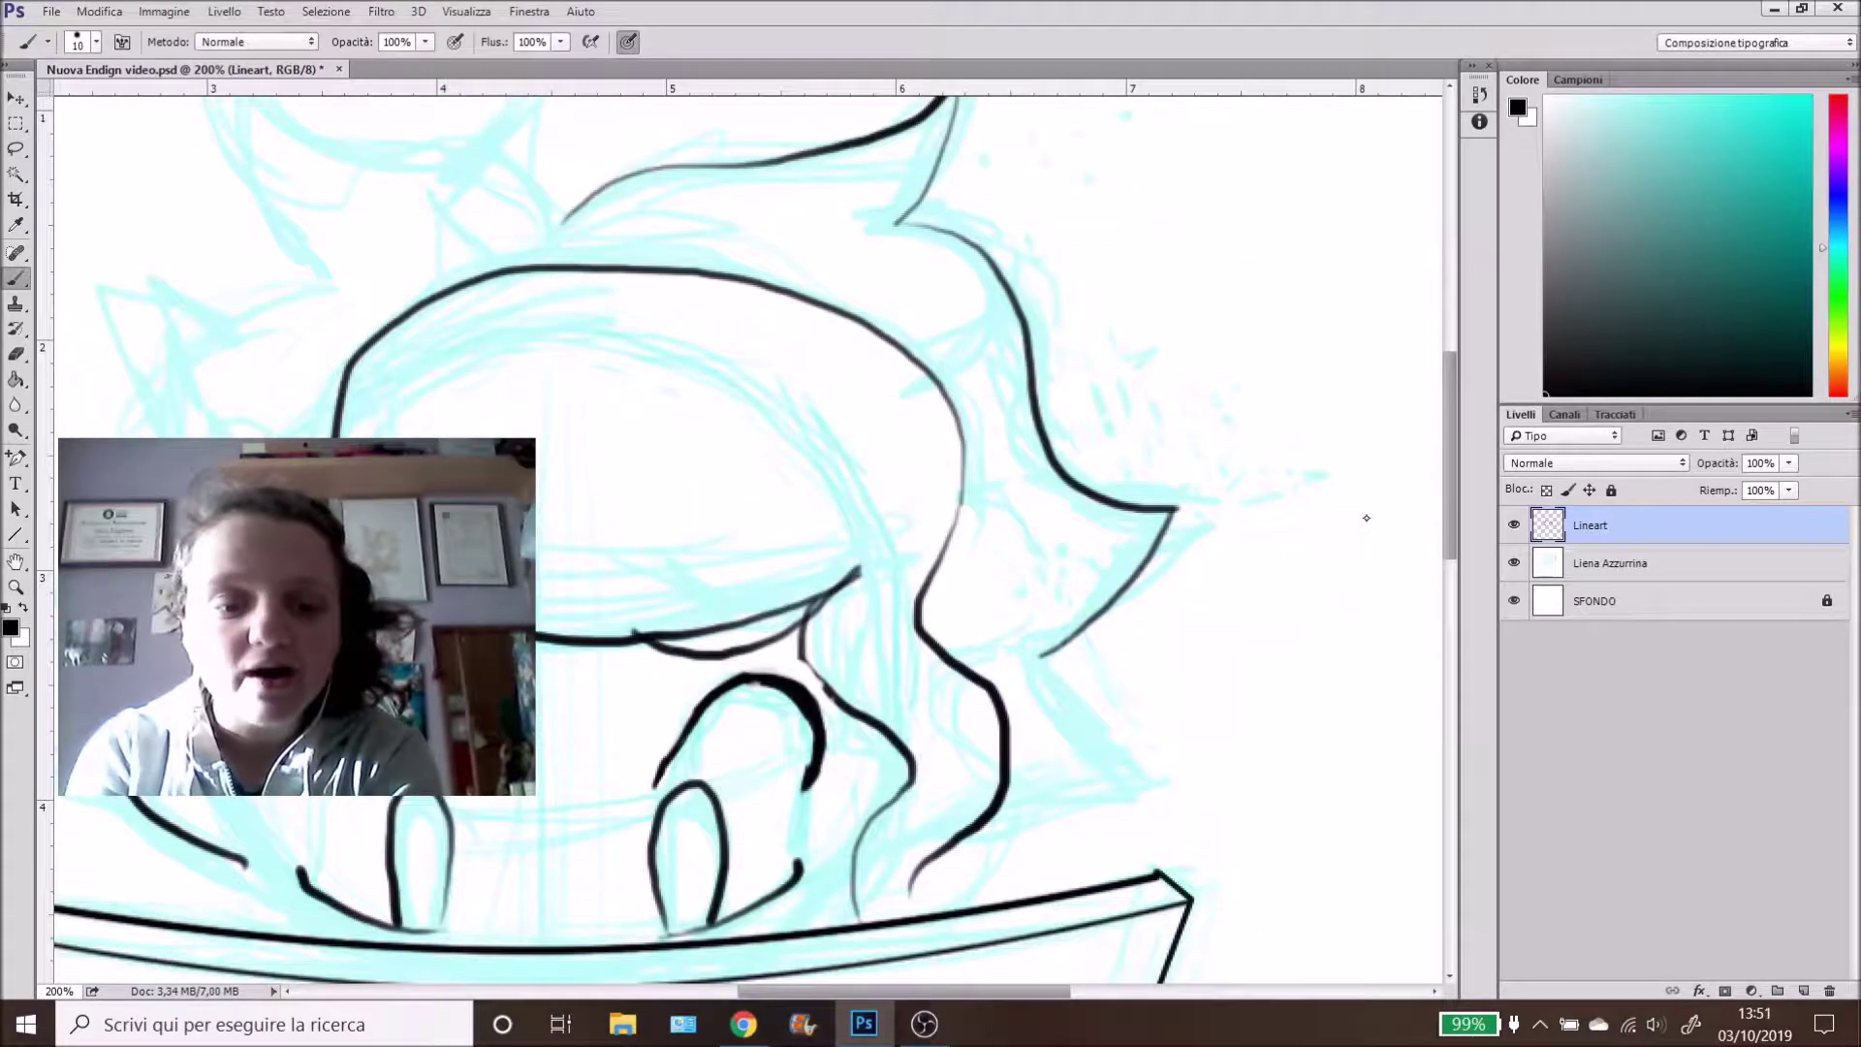
{"action": "scroll", "coordinate": [1367, 517], "scroll_direction": "down", "scroll_amount": 1}
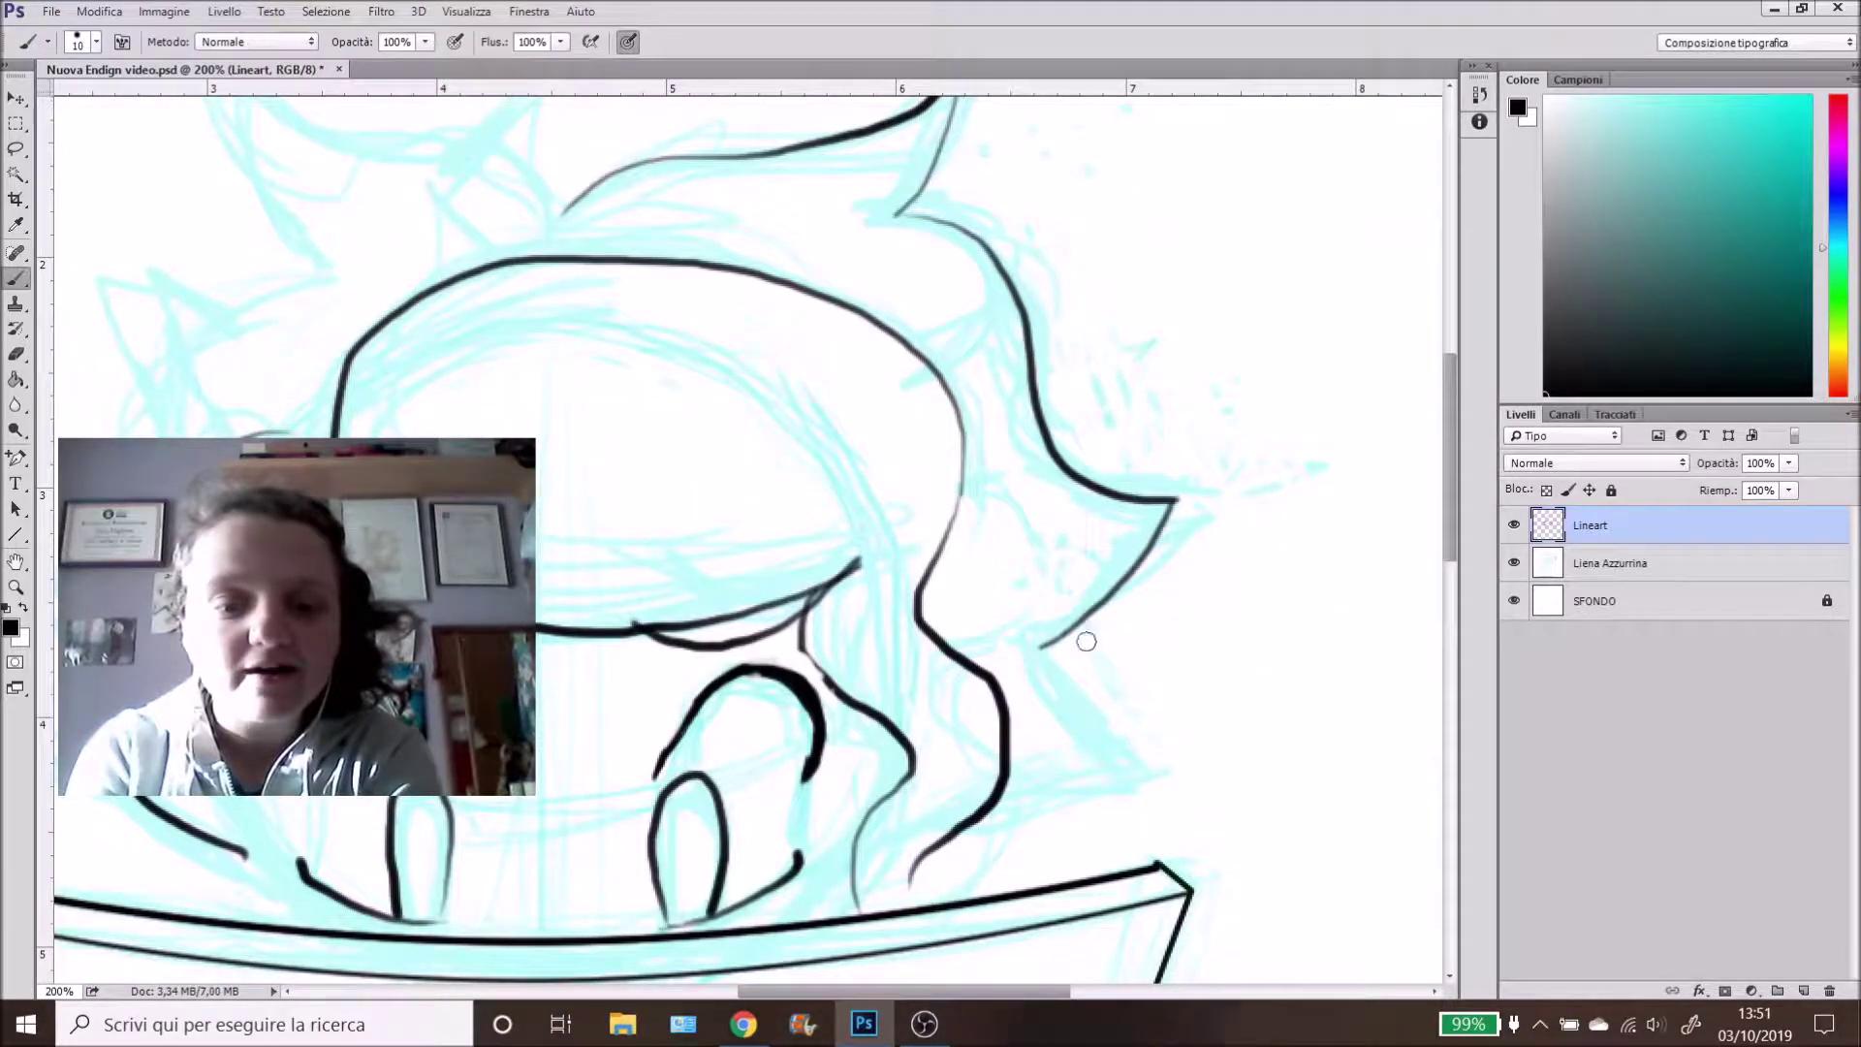
{"action": "mouse_move", "coordinate": [1042, 648]}
{"action": "left_mouse_down"}
{"action": "mouse_move", "coordinate": [1121, 800]}
{"action": "mouse_move", "coordinate": [915, 876]}
{"action": "left_mouse_up"}
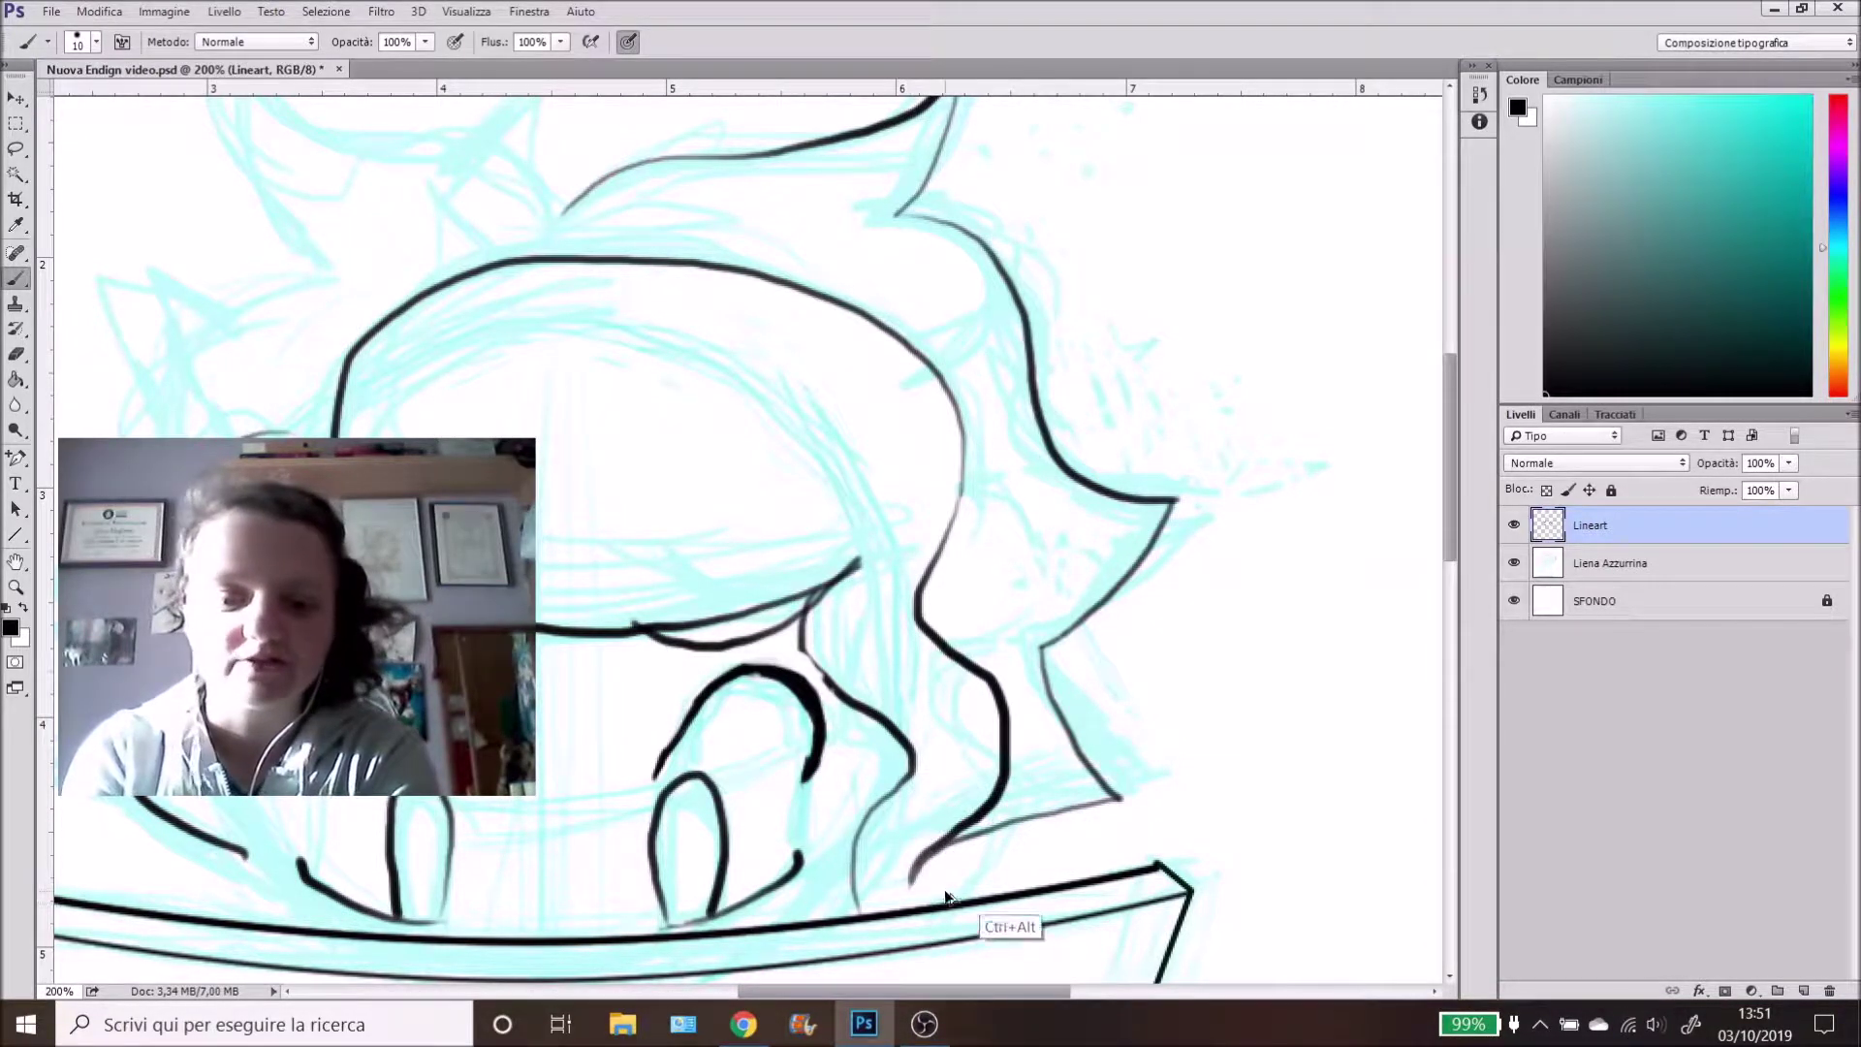
{"action": "key", "text": "ctrl+z"}
{"action": "mouse_move", "coordinate": [1122, 797]}
{"action": "left_mouse_down"}
{"action": "mouse_move", "coordinate": [994, 824]}
{"action": "mouse_move", "coordinate": [912, 881]}
{"action": "mouse_move", "coordinate": [1077, 997]}
{"action": "left_mouse_up"}
{"action": "left_click_drag", "start_coordinate": [276, 795], "coordinate": [197, 855]}
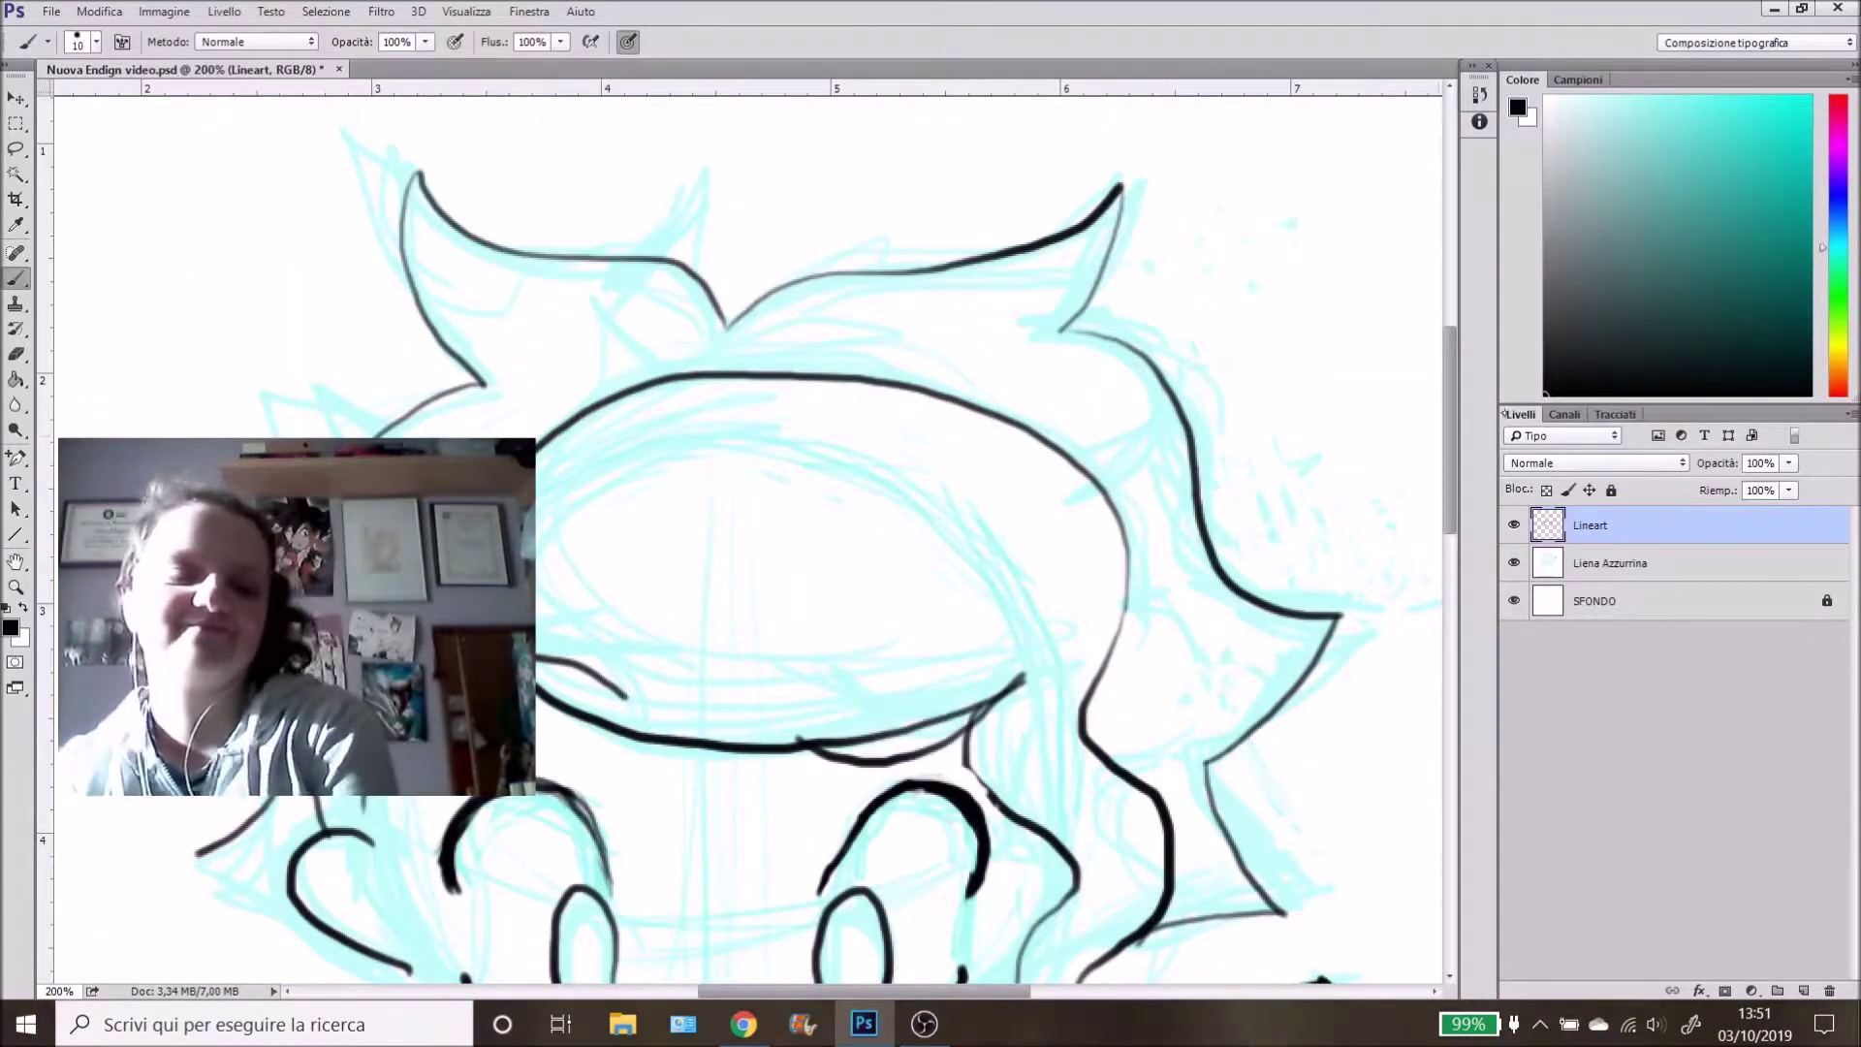
{"action": "left_click_drag", "start_coordinate": [908, 756], "coordinate": [908, 419]}
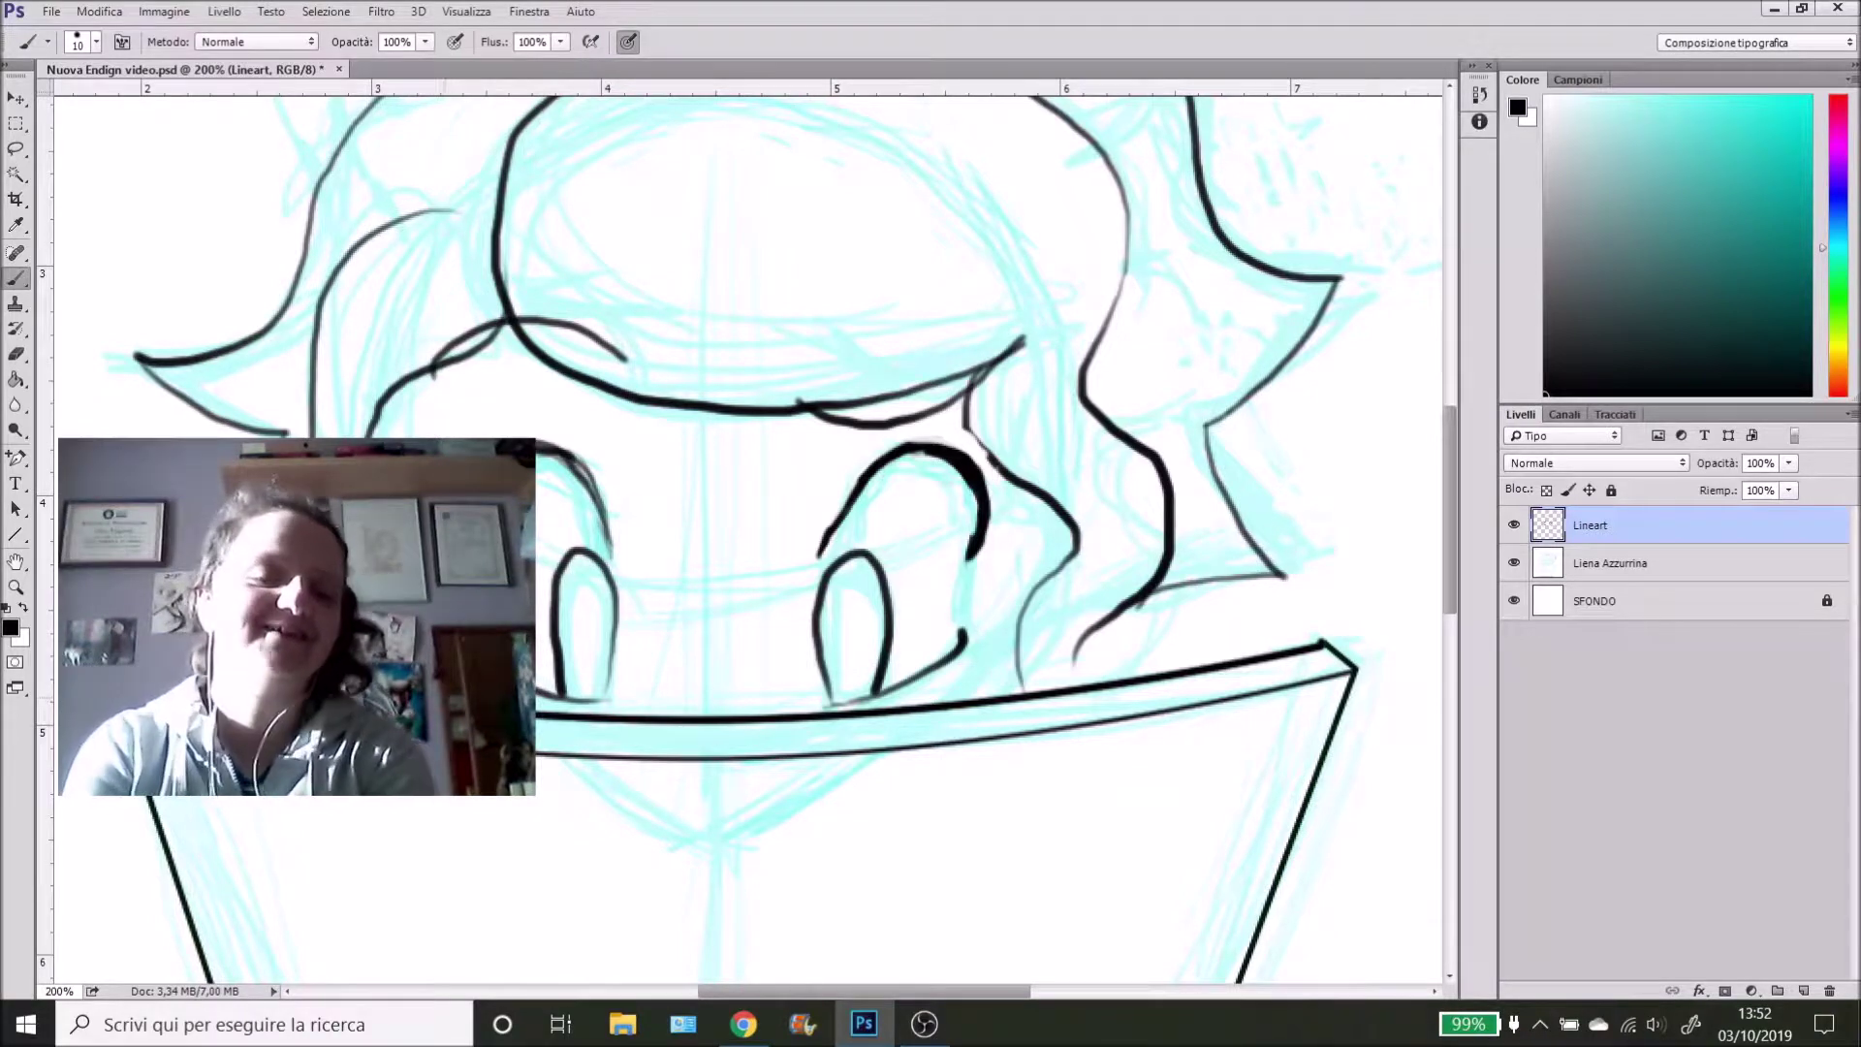
{"action": "key", "text": "ctrl+minus"}
{"action": "key", "text": "ctrl+minus"}
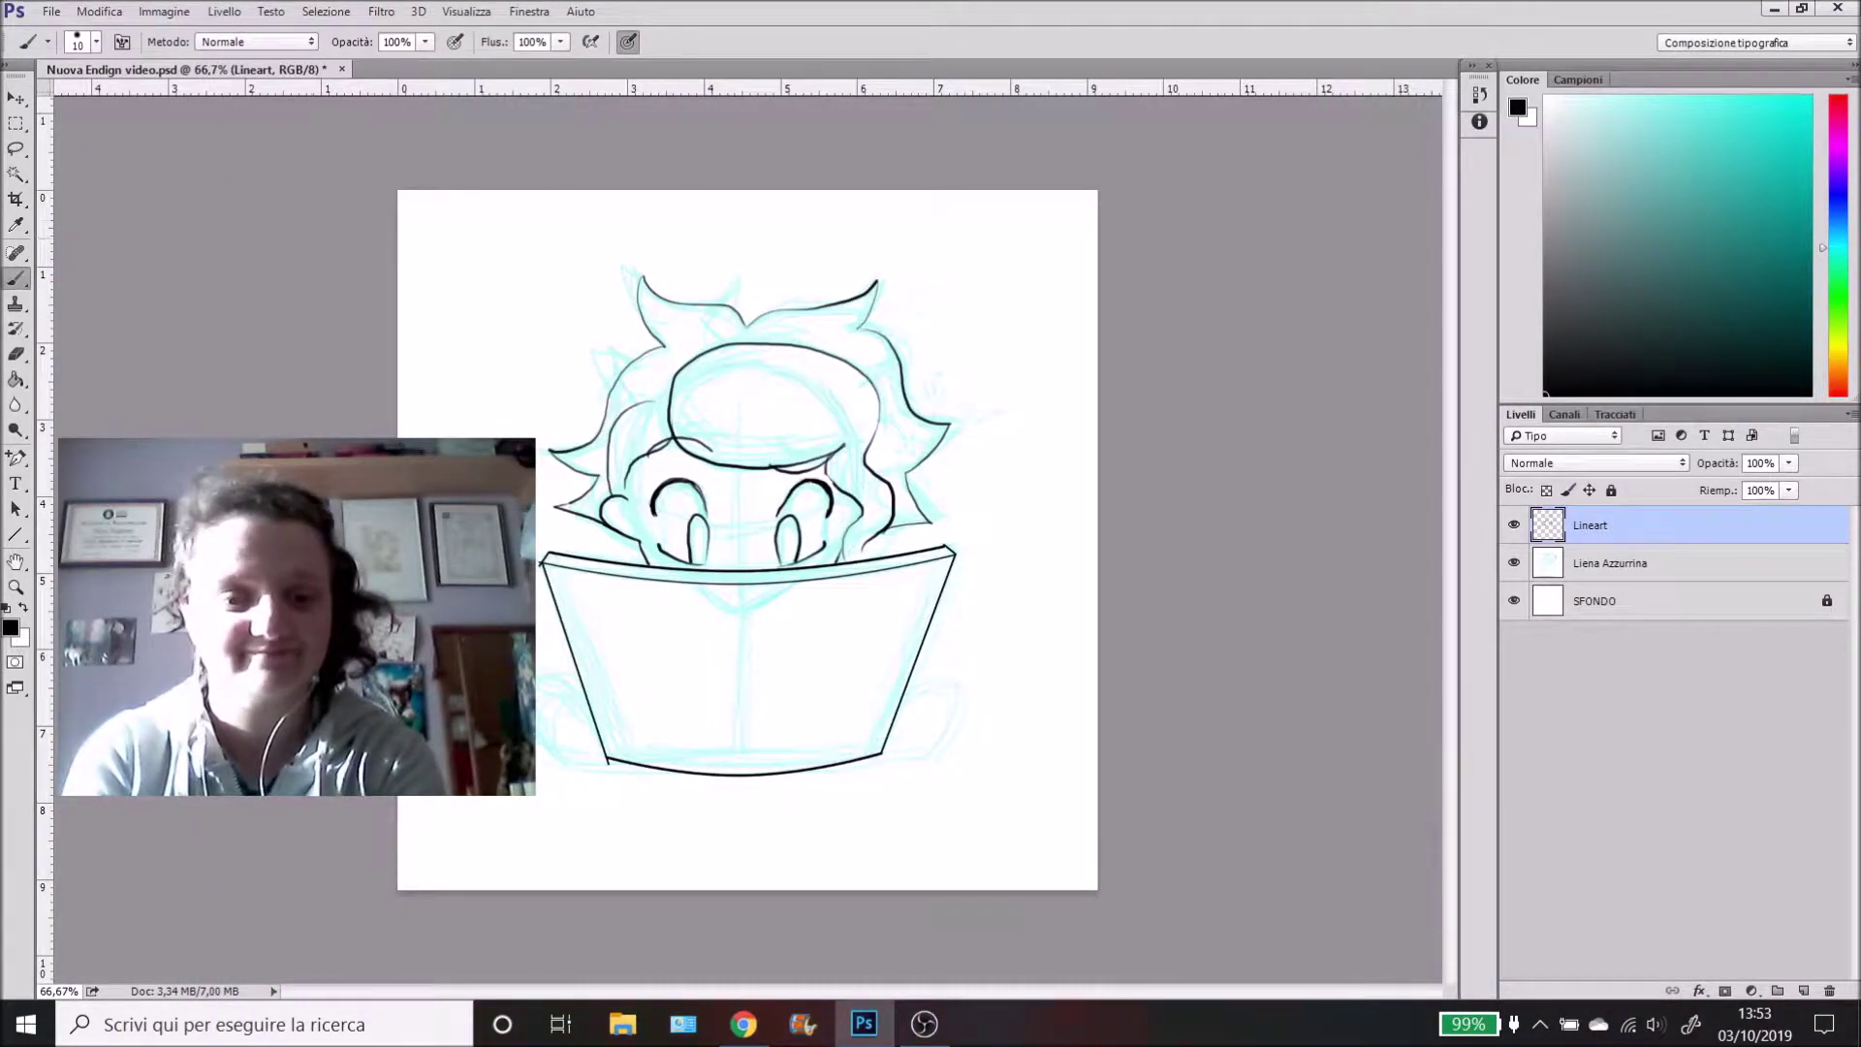
- Erase the rough upper eyelid line of the left eye on the Lineart layer
{"action": "key", "text": "e"}
{"action": "key", "text": "ctrl+plus"}
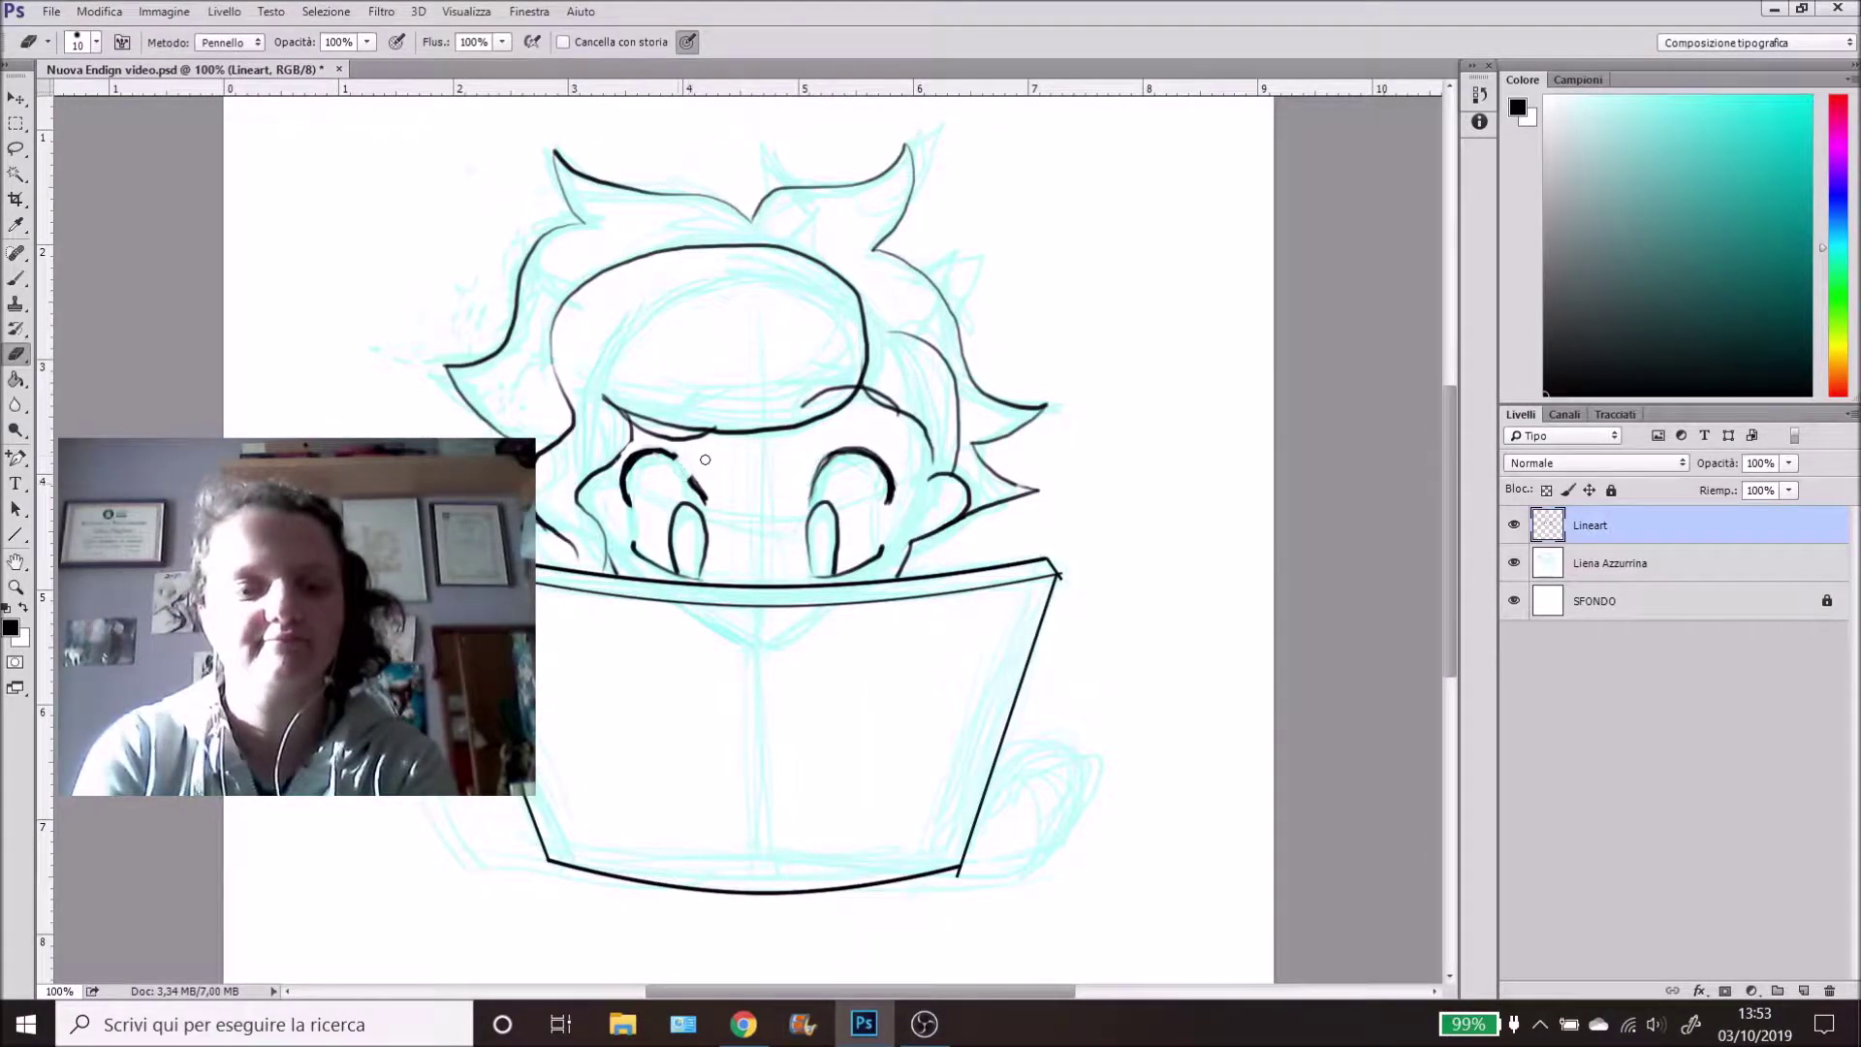
{"action": "key", "text": "b"}
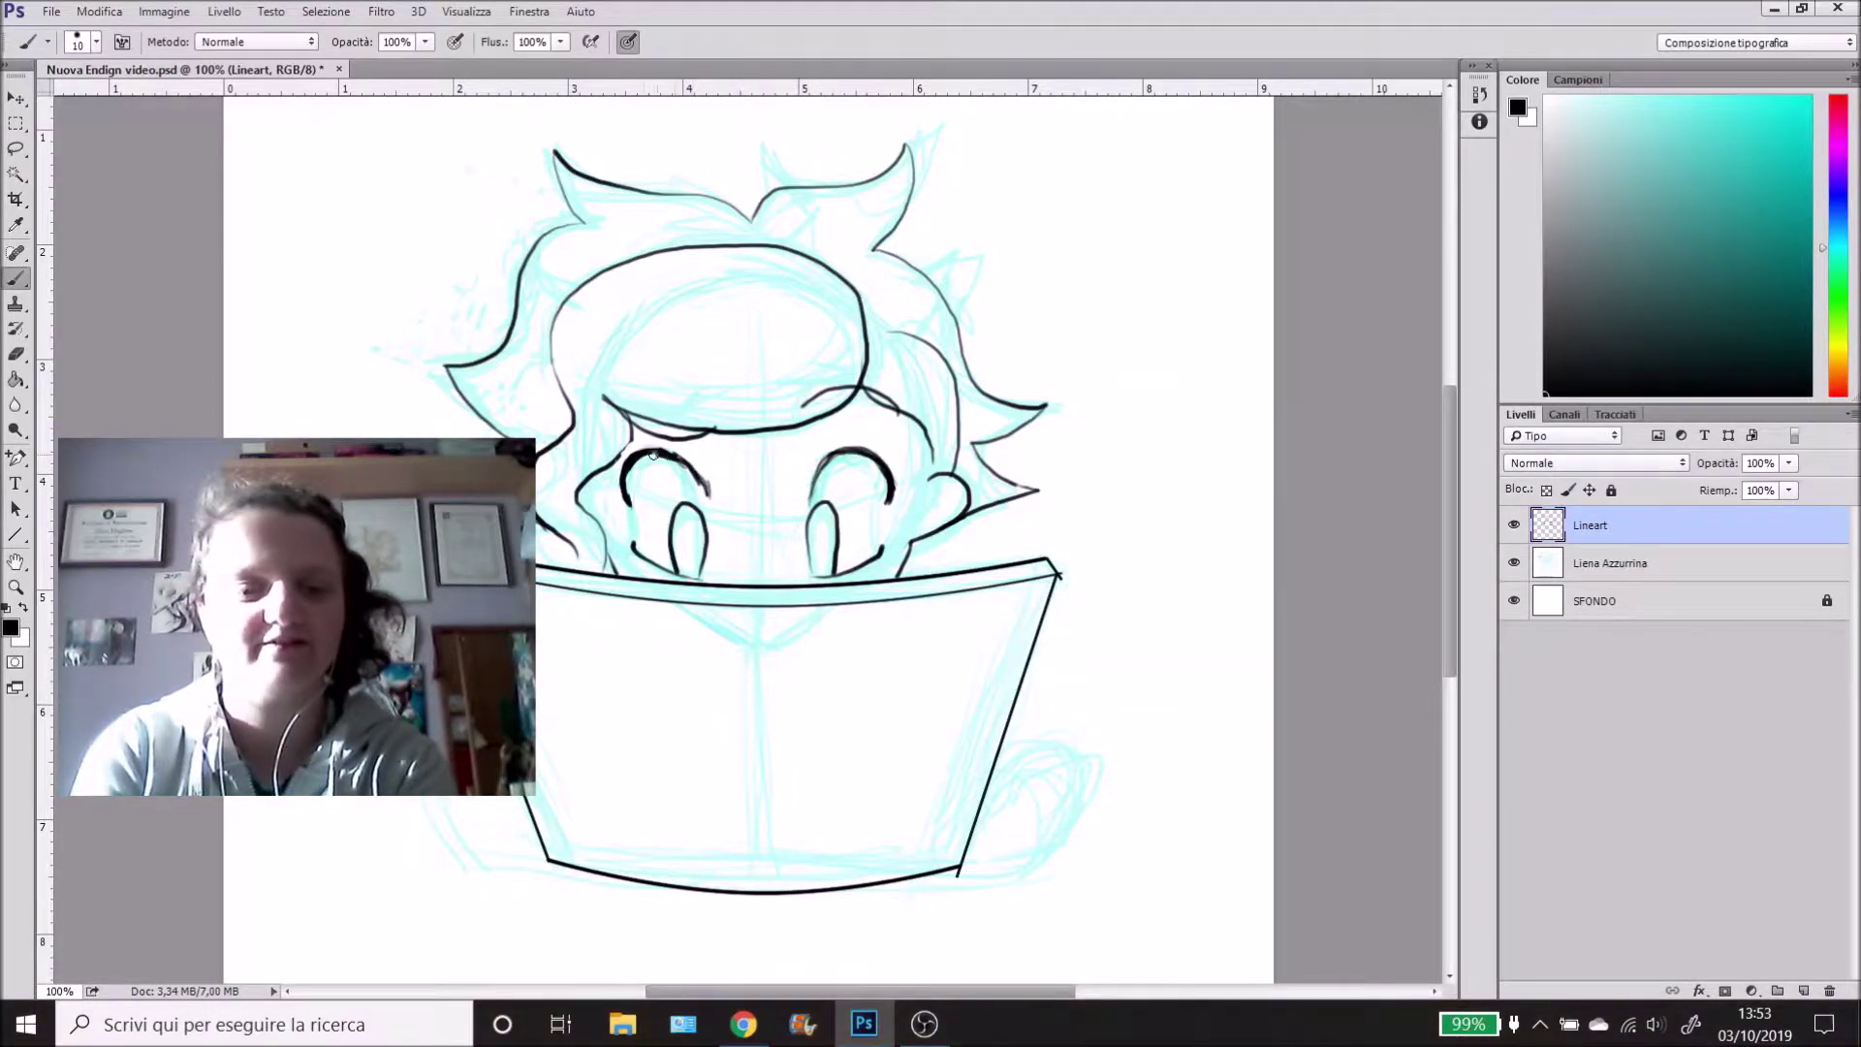
{"action": "key", "text": "e"}
{"action": "mouse_move", "coordinate": [637, 456]}
{"action": "left_mouse_down"}
{"action": "mouse_move", "coordinate": [667, 450]}
{"action": "mouse_move", "coordinate": [704, 488]}
{"action": "mouse_move", "coordinate": [650, 452]}
{"action": "mouse_move", "coordinate": [679, 447]}
{"action": "mouse_move", "coordinate": [654, 451]}
{"action": "left_mouse_up"}
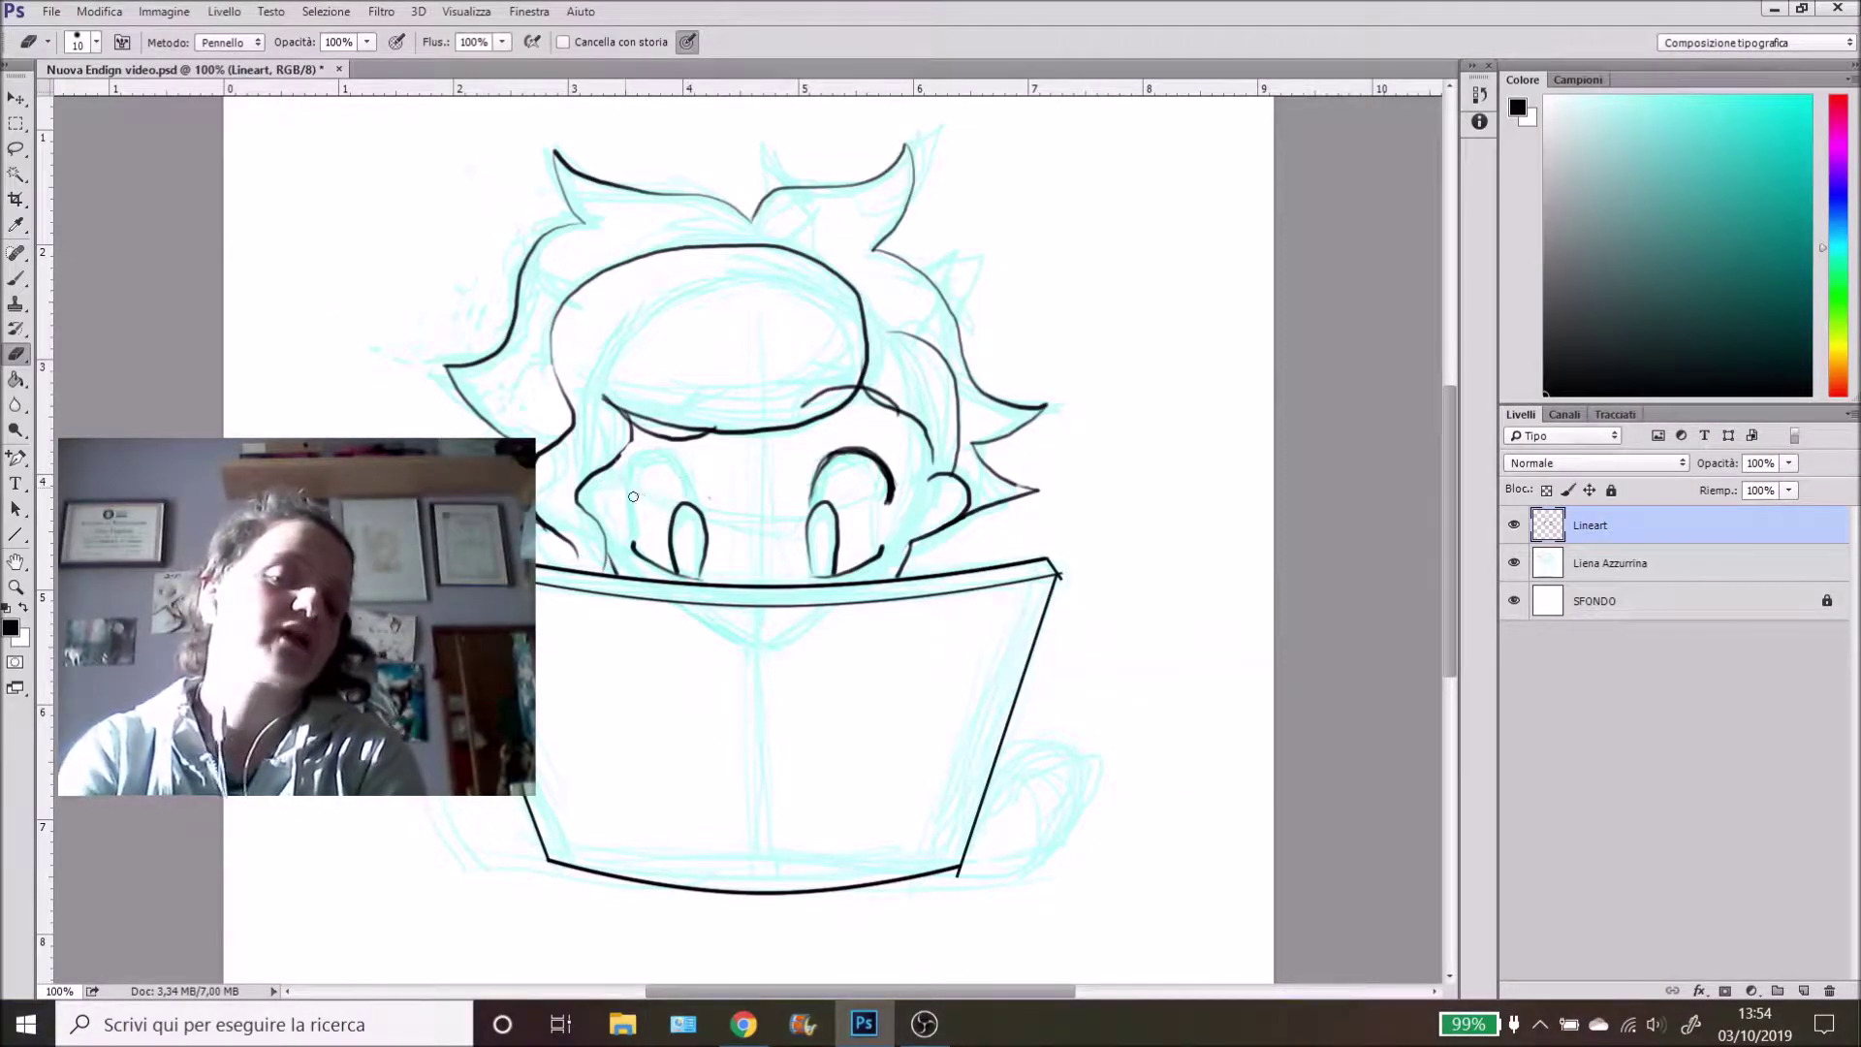
- Redraw the left eye's upper eyelid as a smooth arc, thinning its inner side and reinforcing its outer end
{"action": "key", "text": "b"}
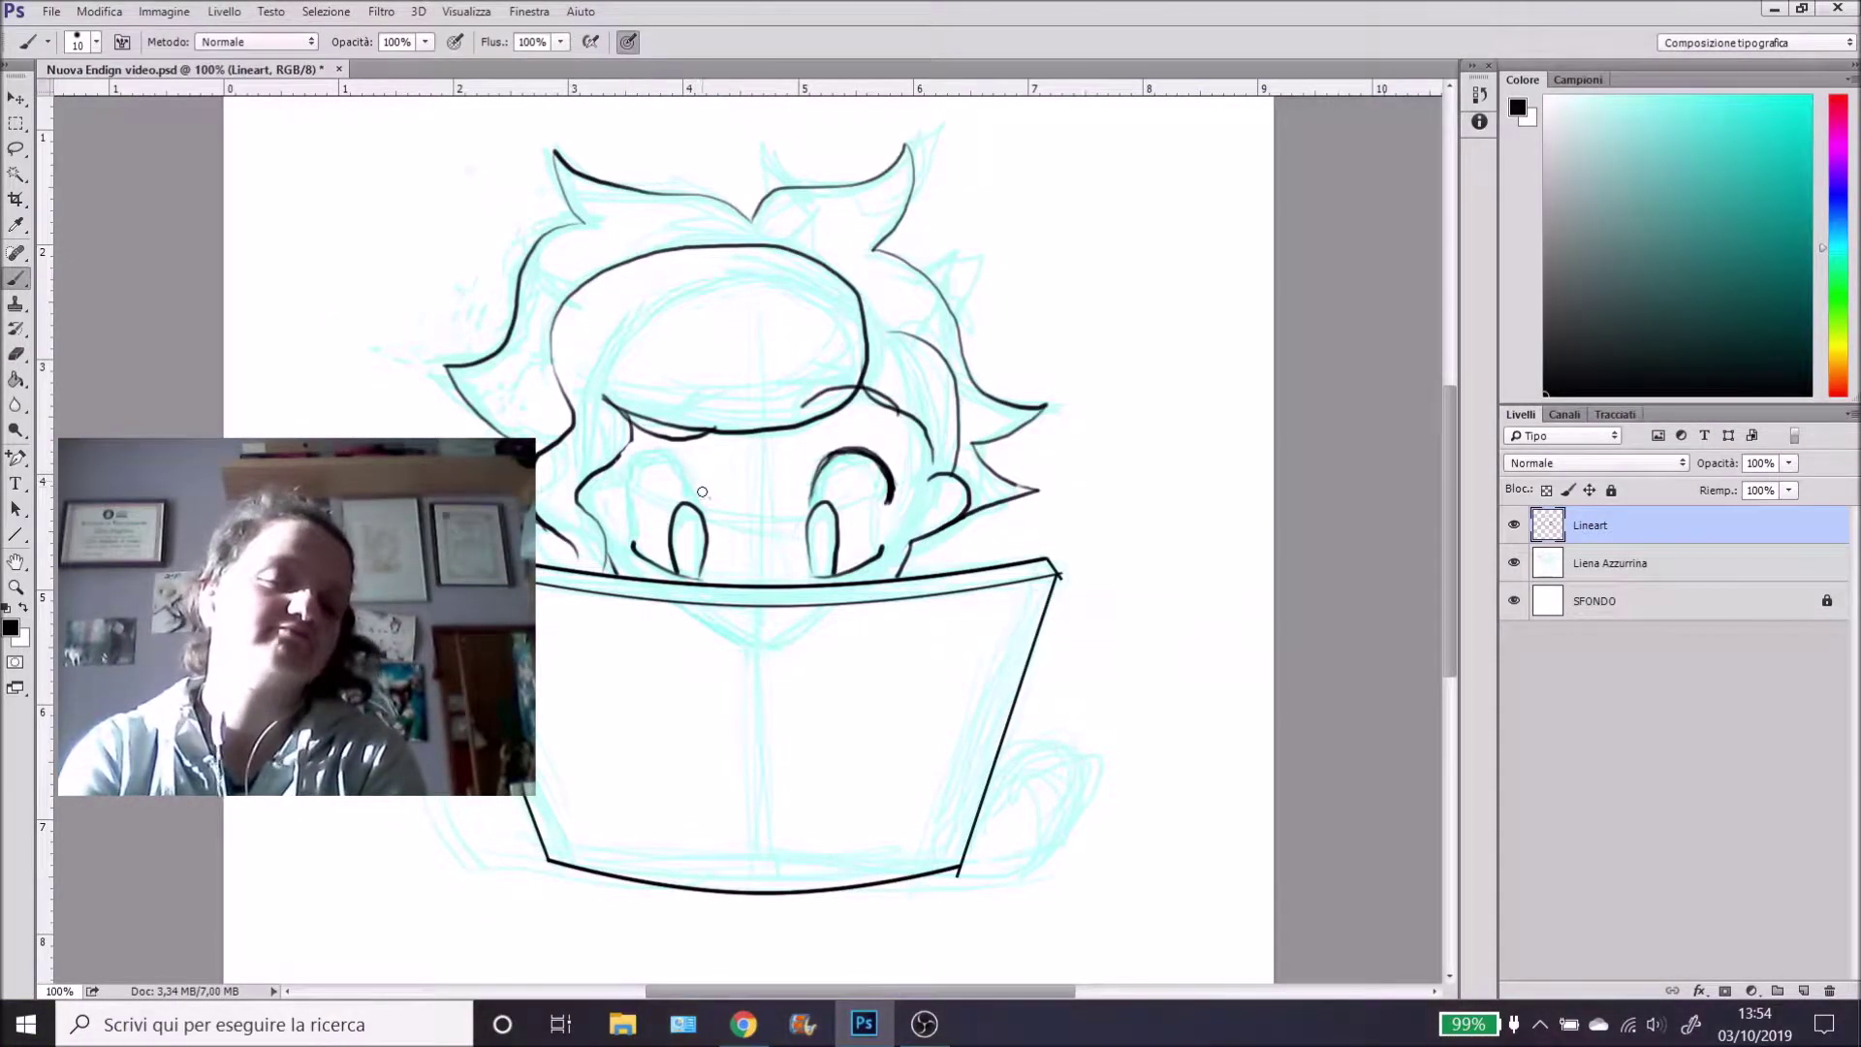
{"action": "mouse_move", "coordinate": [658, 452]}
{"action": "left_mouse_down"}
{"action": "mouse_move", "coordinate": [624, 473]}
{"action": "mouse_move", "coordinate": [625, 501]}
{"action": "mouse_move", "coordinate": [638, 462]}
{"action": "left_mouse_up"}
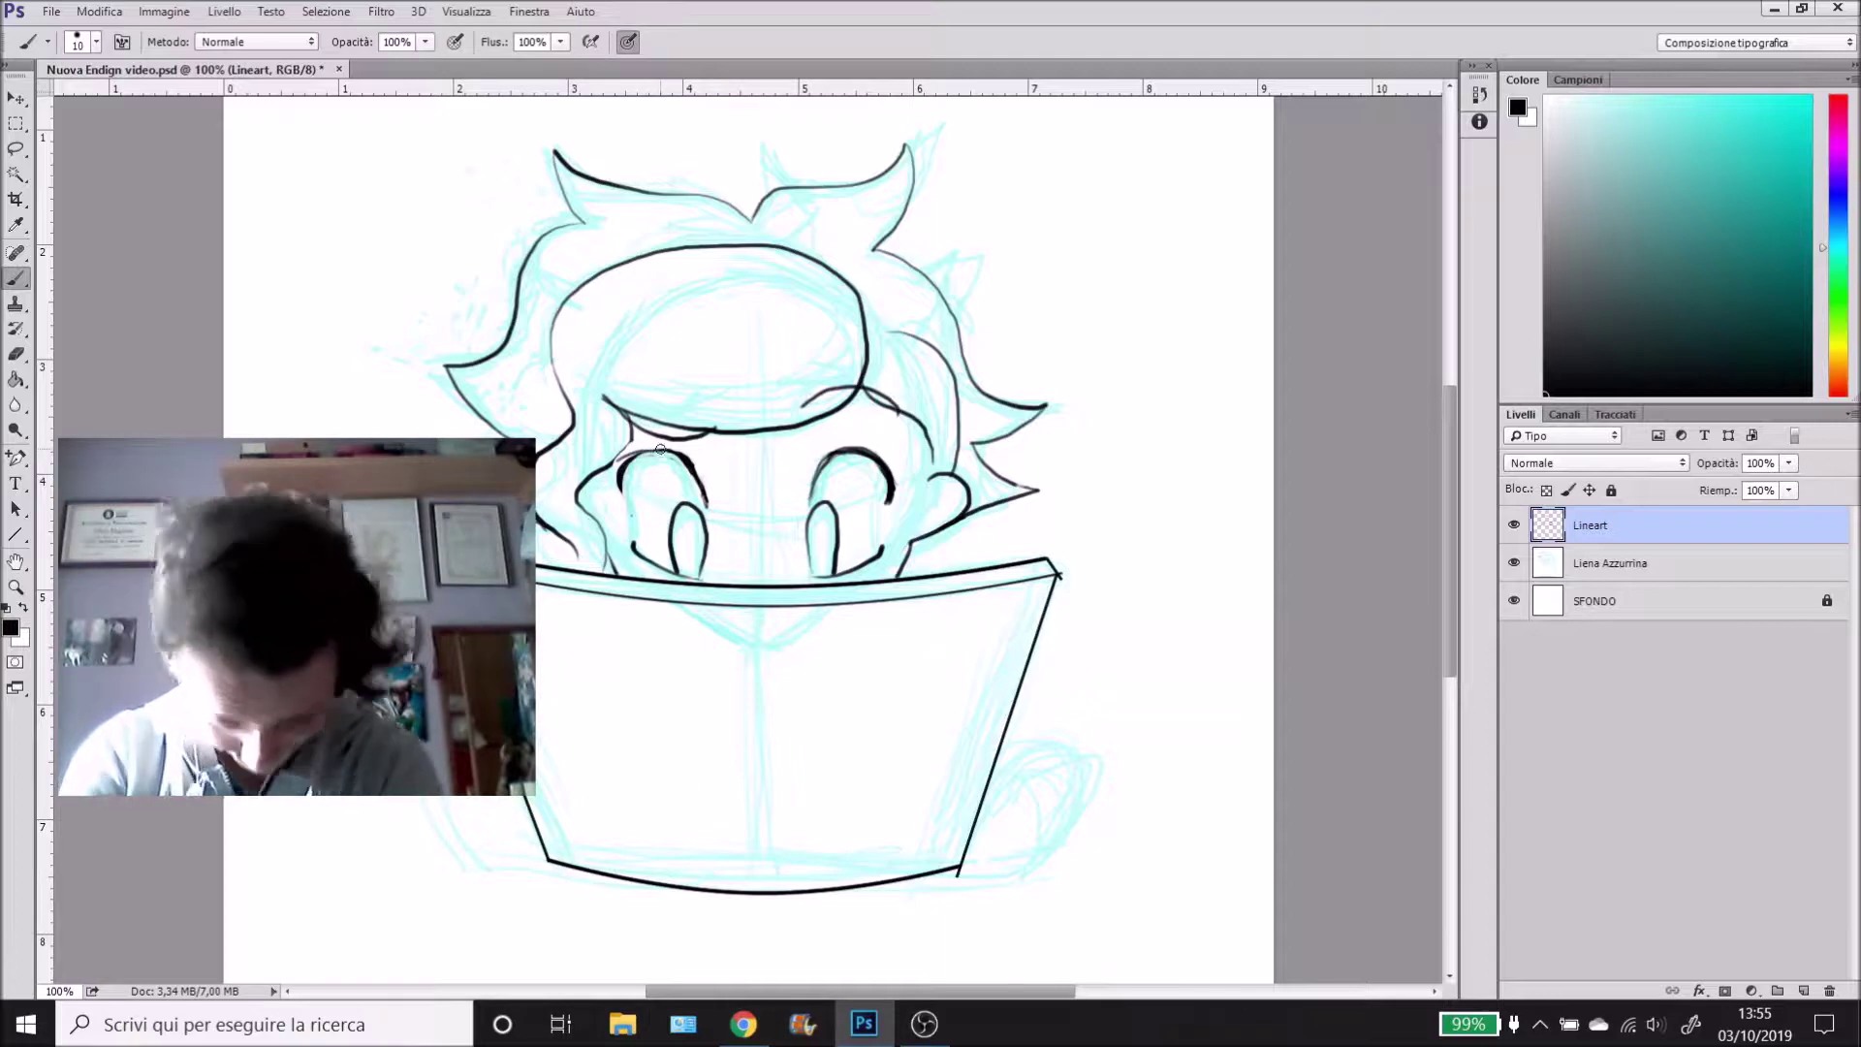
{"action": "left_click_drag", "start_coordinate": [636, 455], "coordinate": [621, 490]}
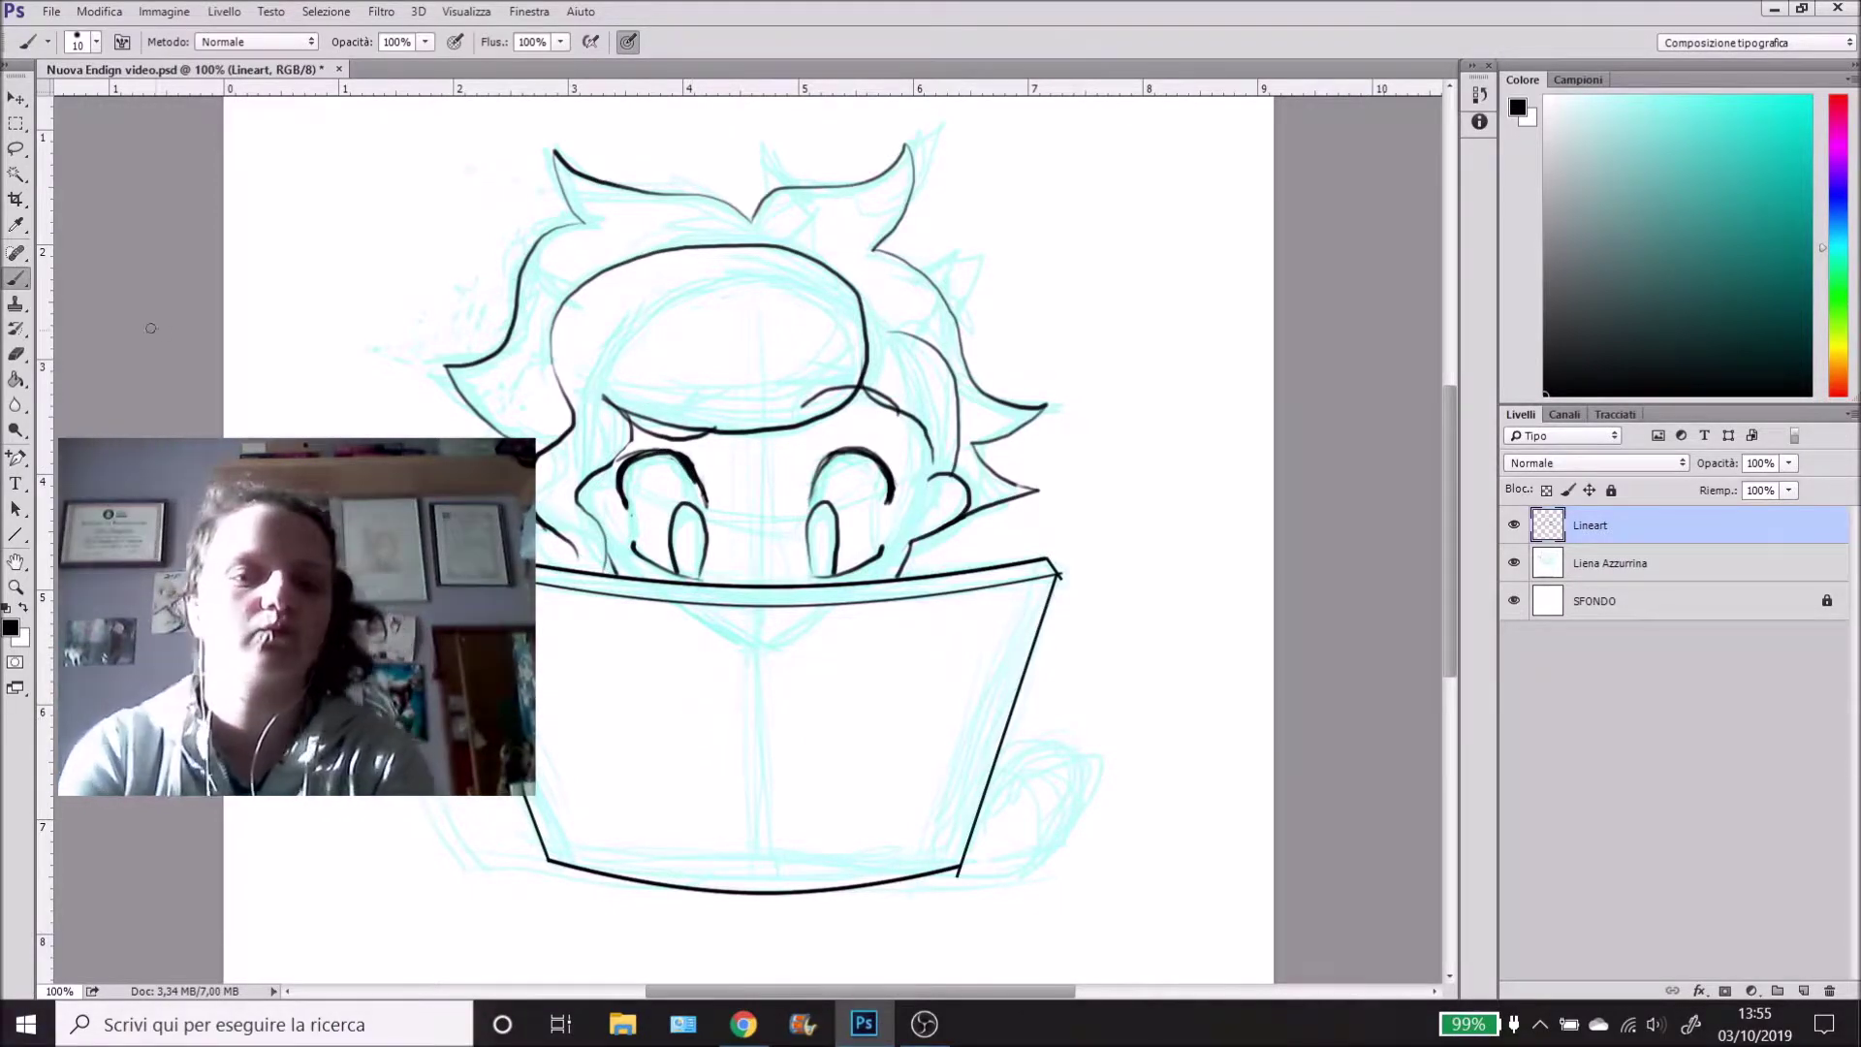
{"action": "left_click", "coordinate": [16, 355]}
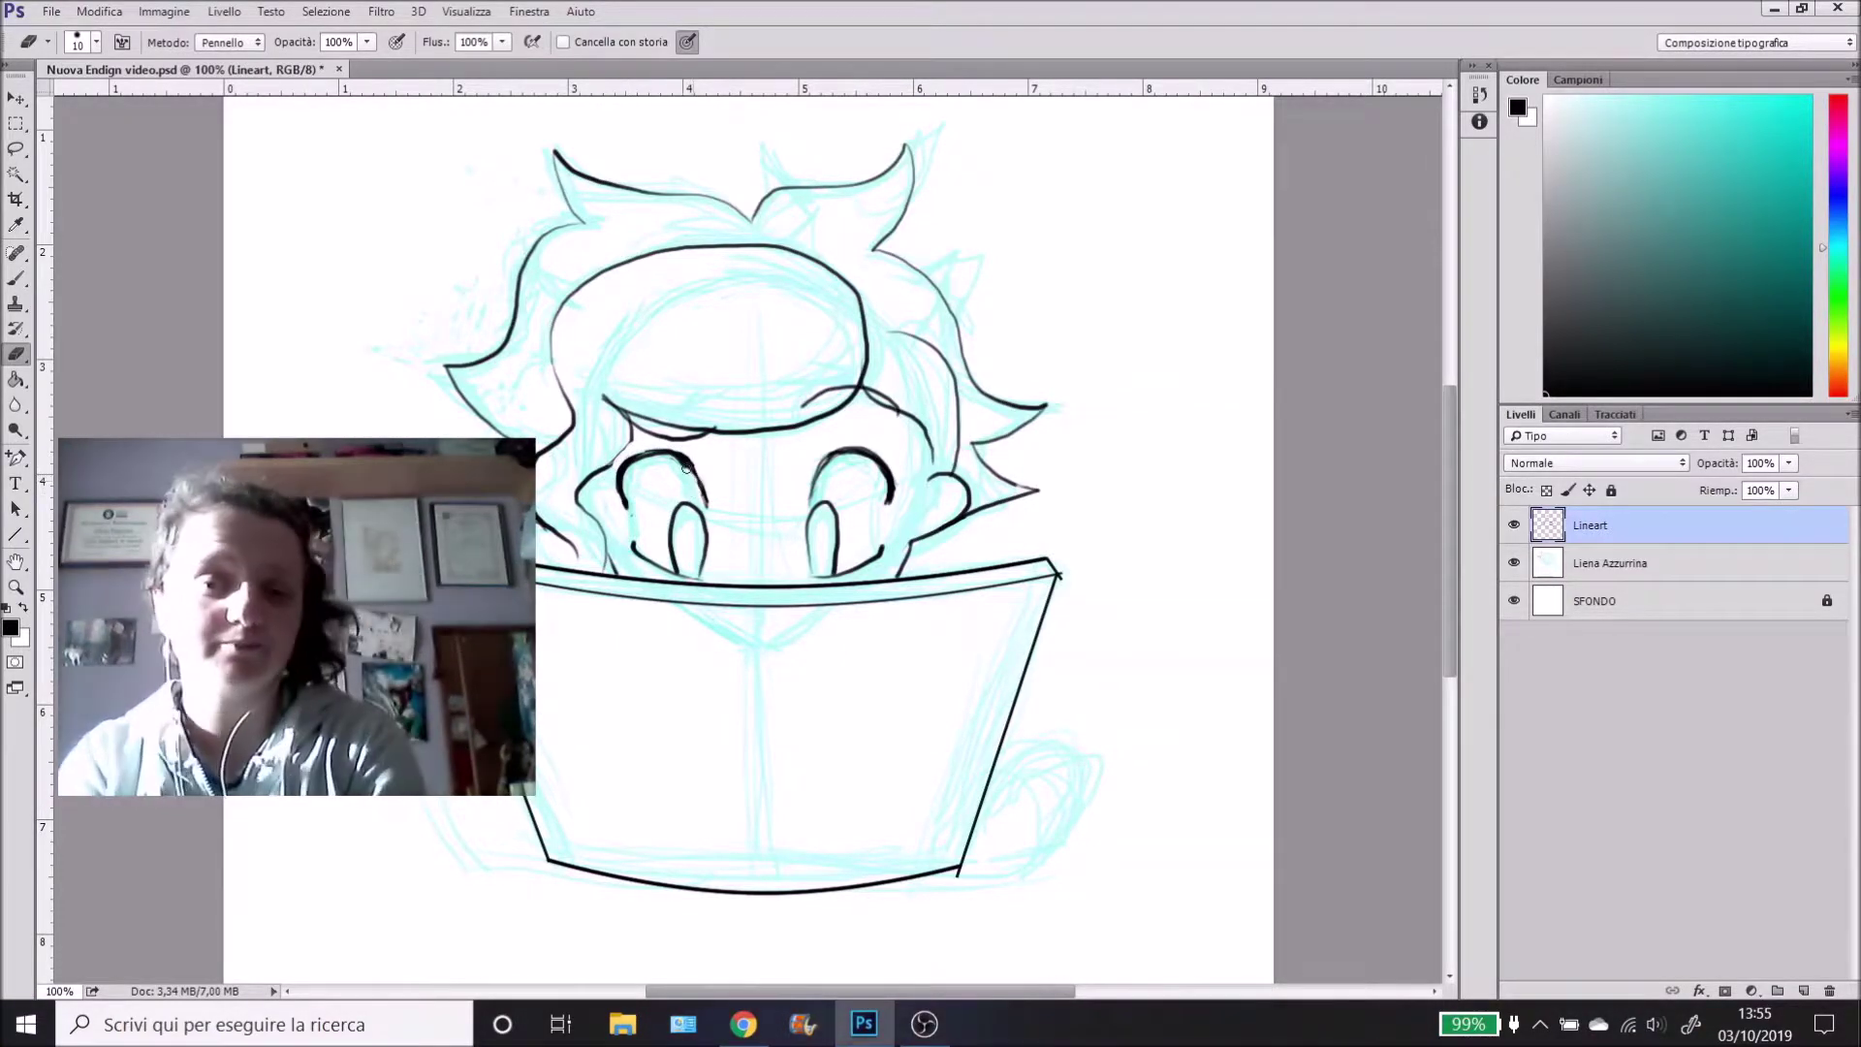
{"action": "key", "text": "b"}
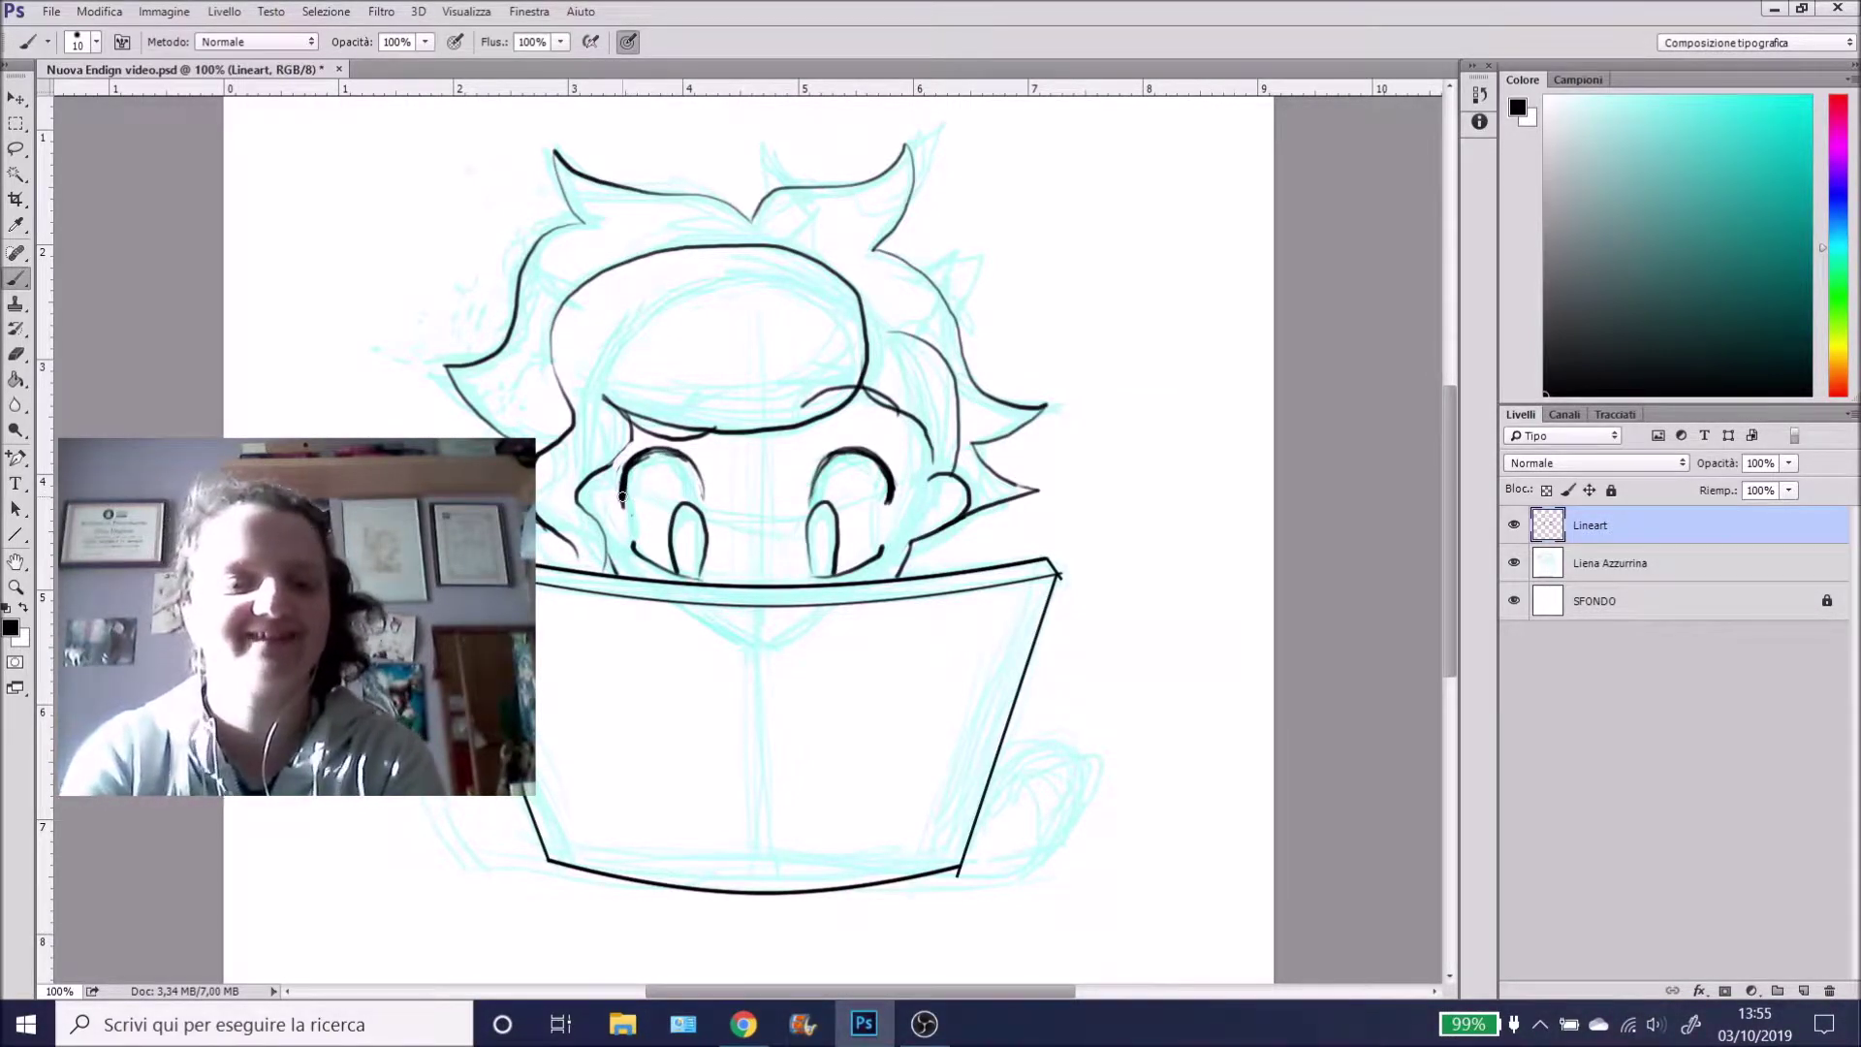
{"action": "left_click_drag", "start_coordinate": [622, 497], "coordinate": [626, 502]}
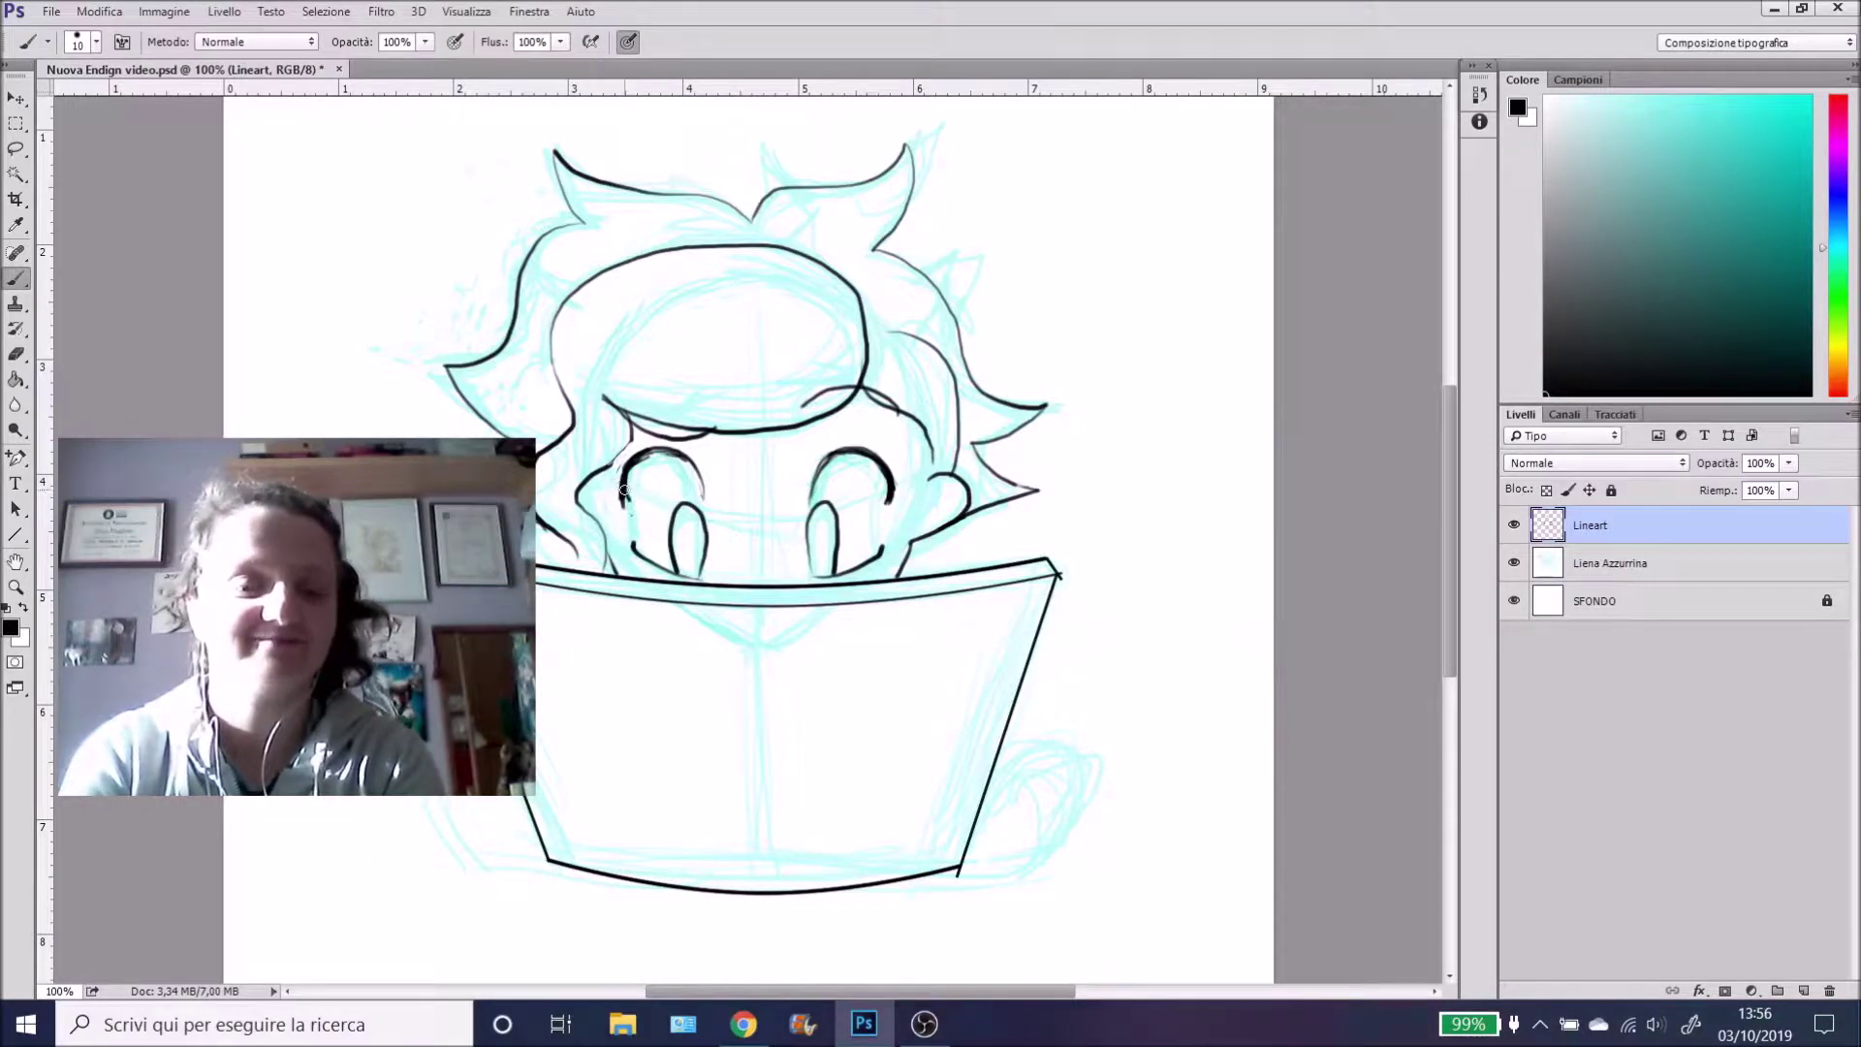
{"action": "key", "text": "e"}
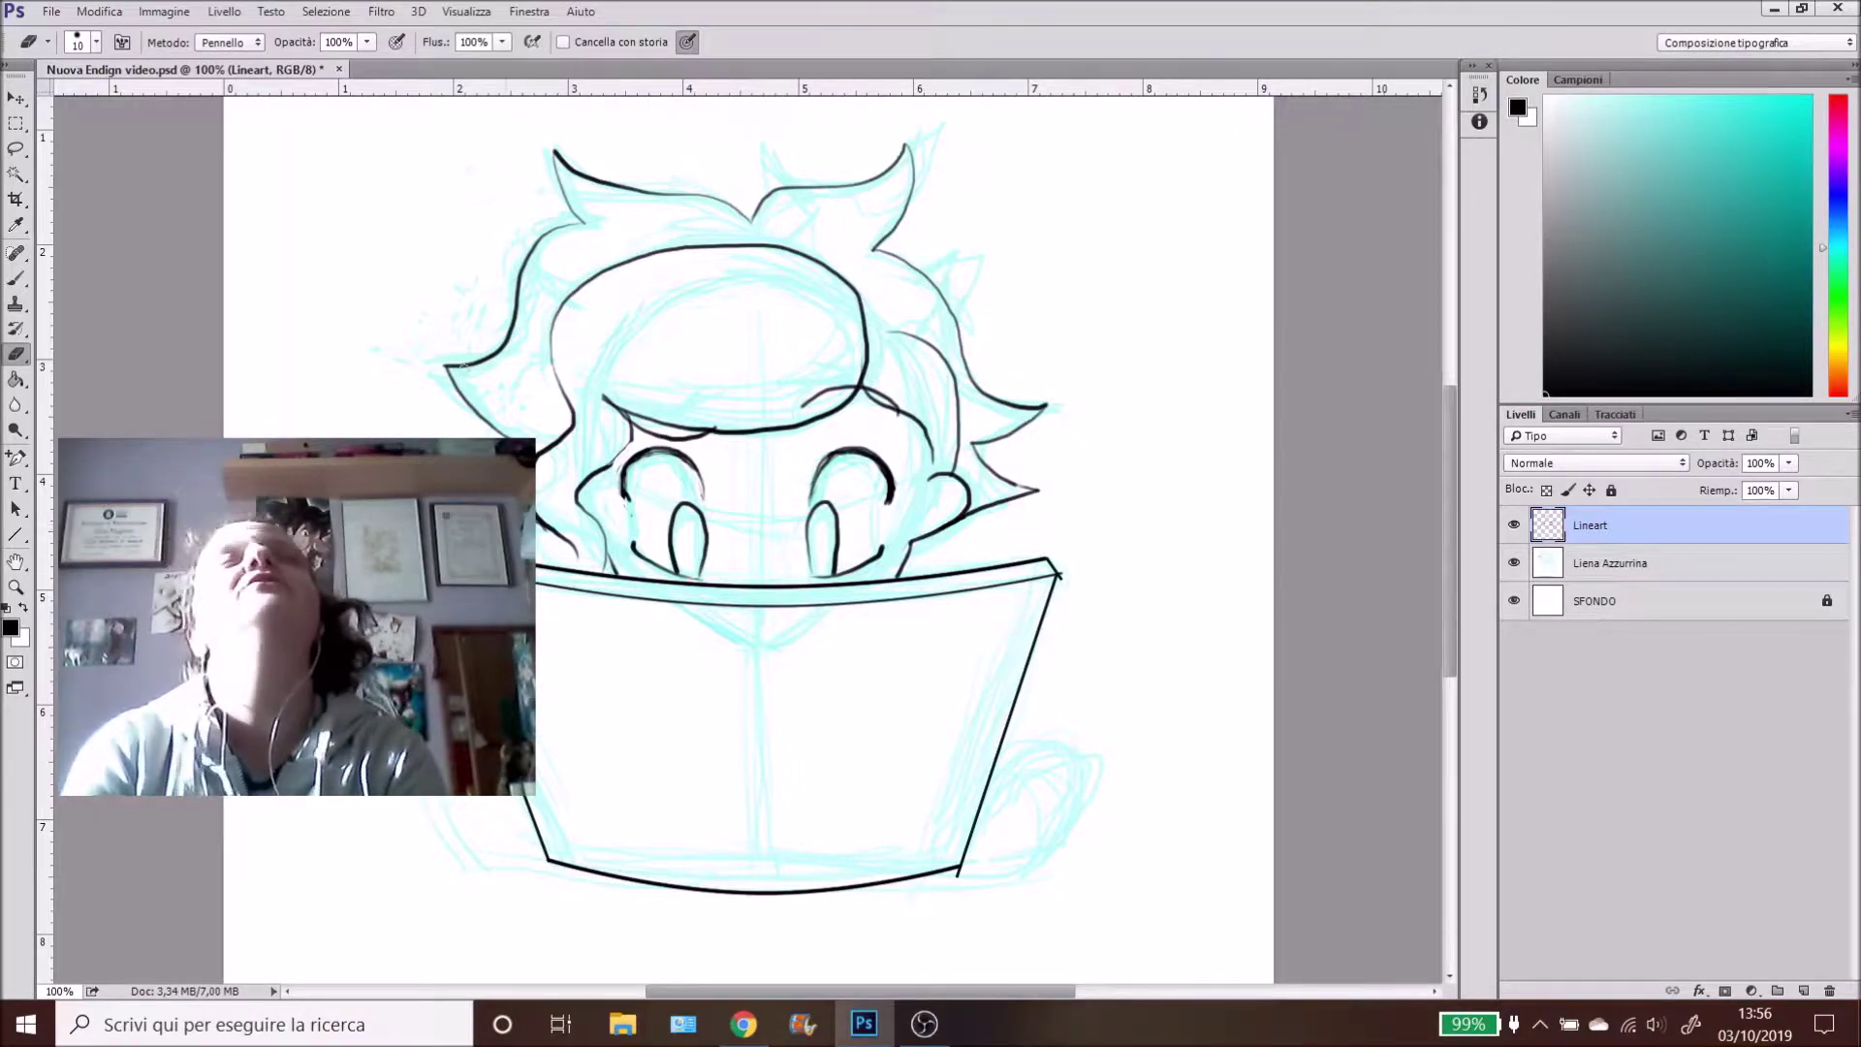
- Flip the whole canvas horizontally
{"action": "left_click", "coordinate": [165, 12]}
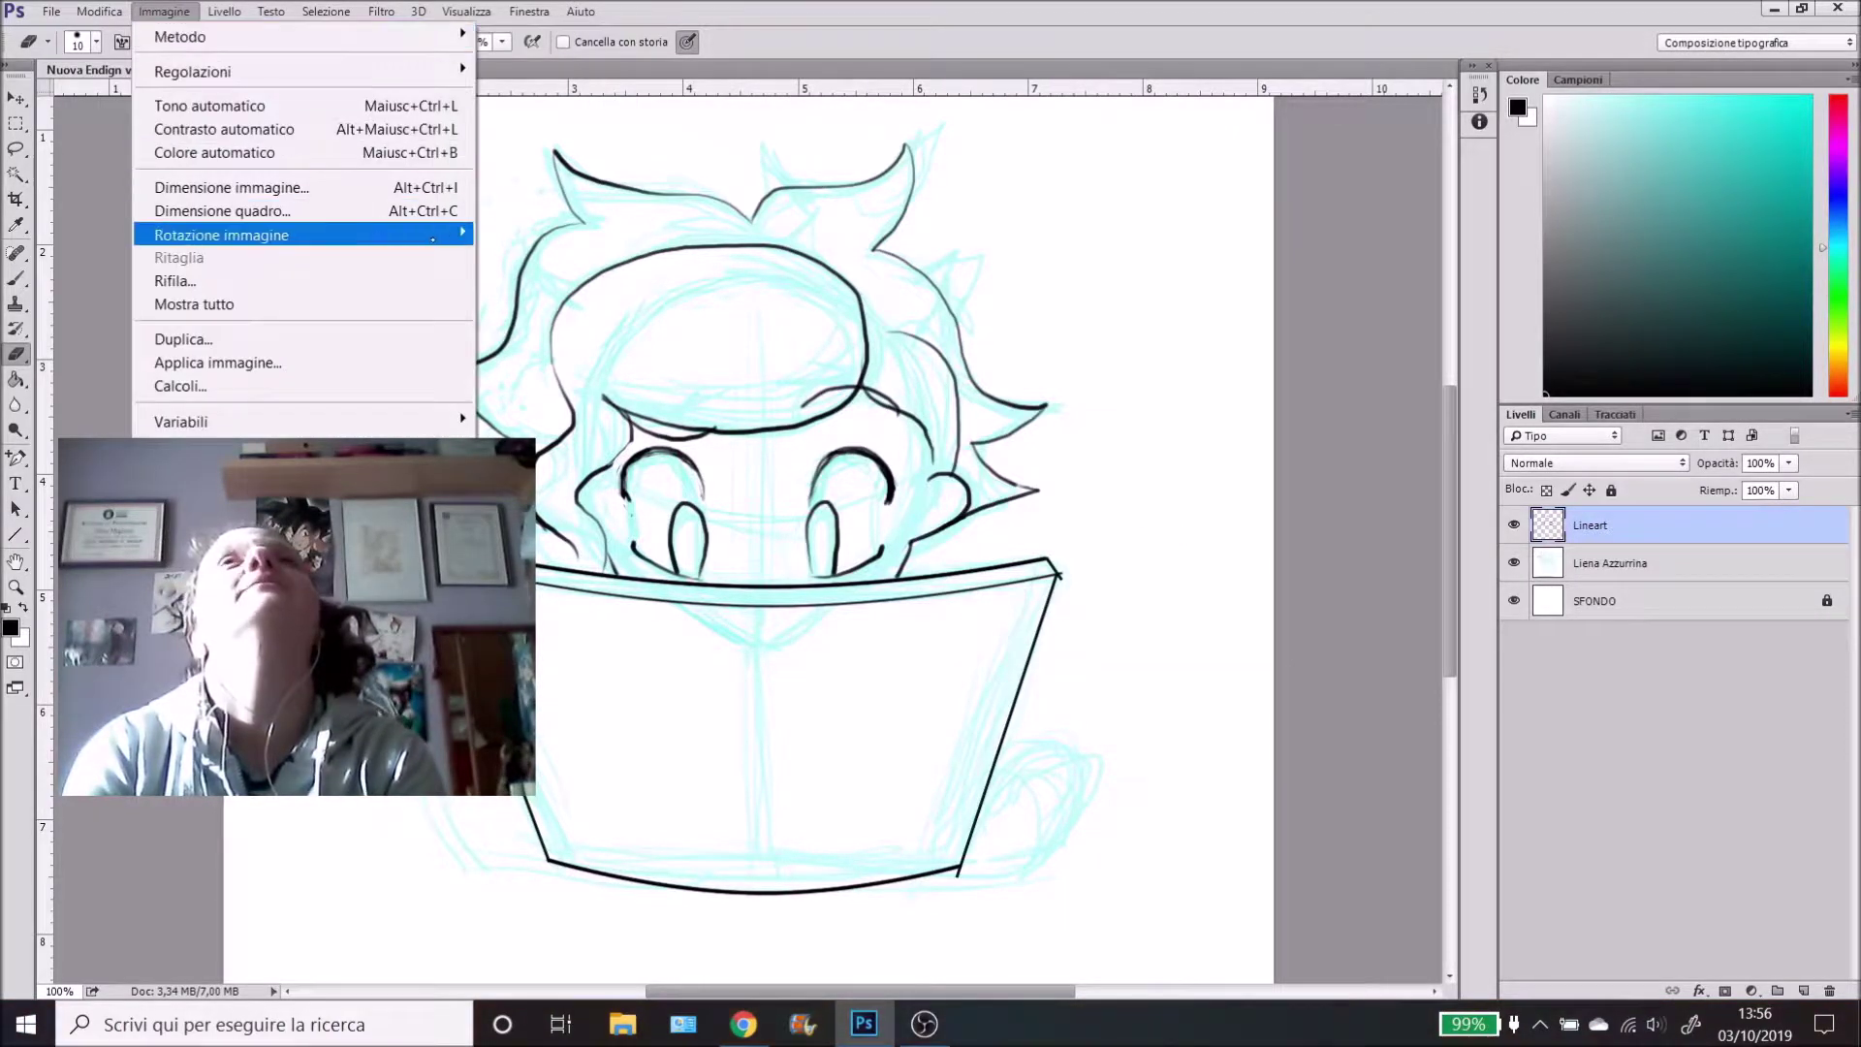
{"action": "mouse_move", "coordinate": [426, 236]}
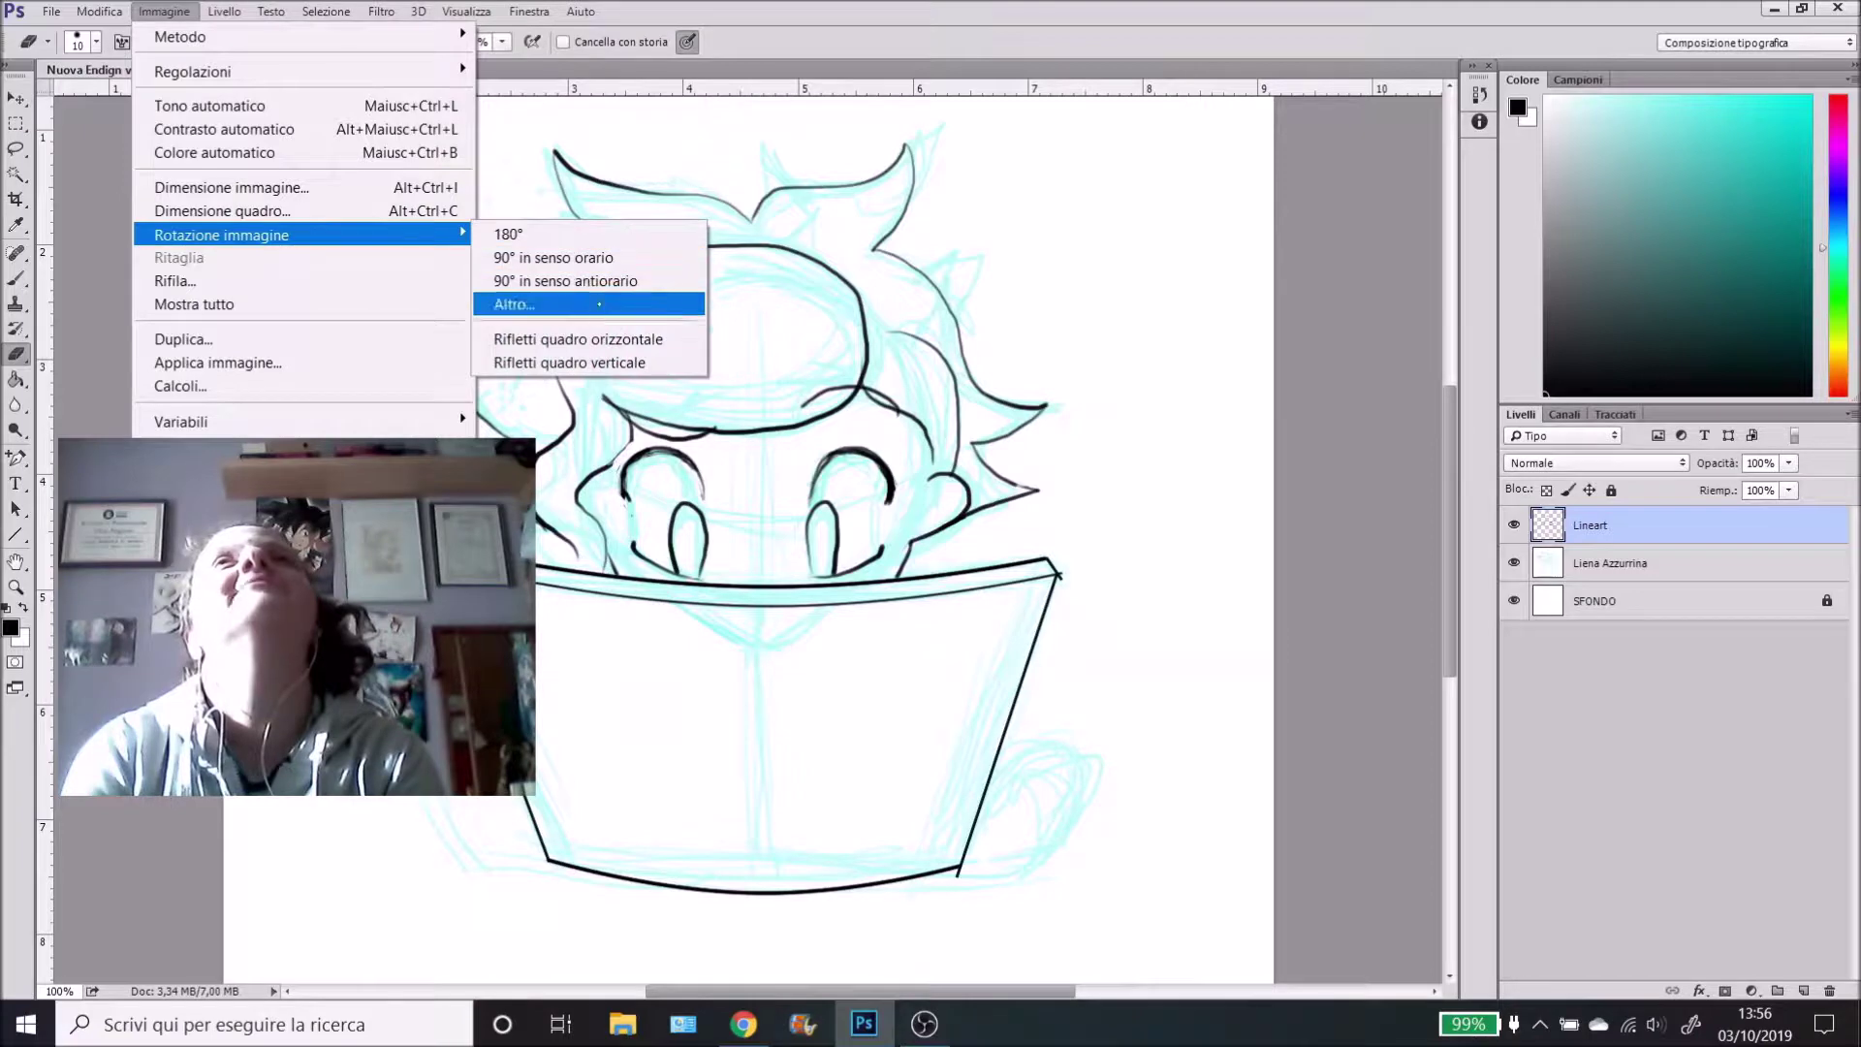
{"action": "left_click", "coordinate": [603, 340]}
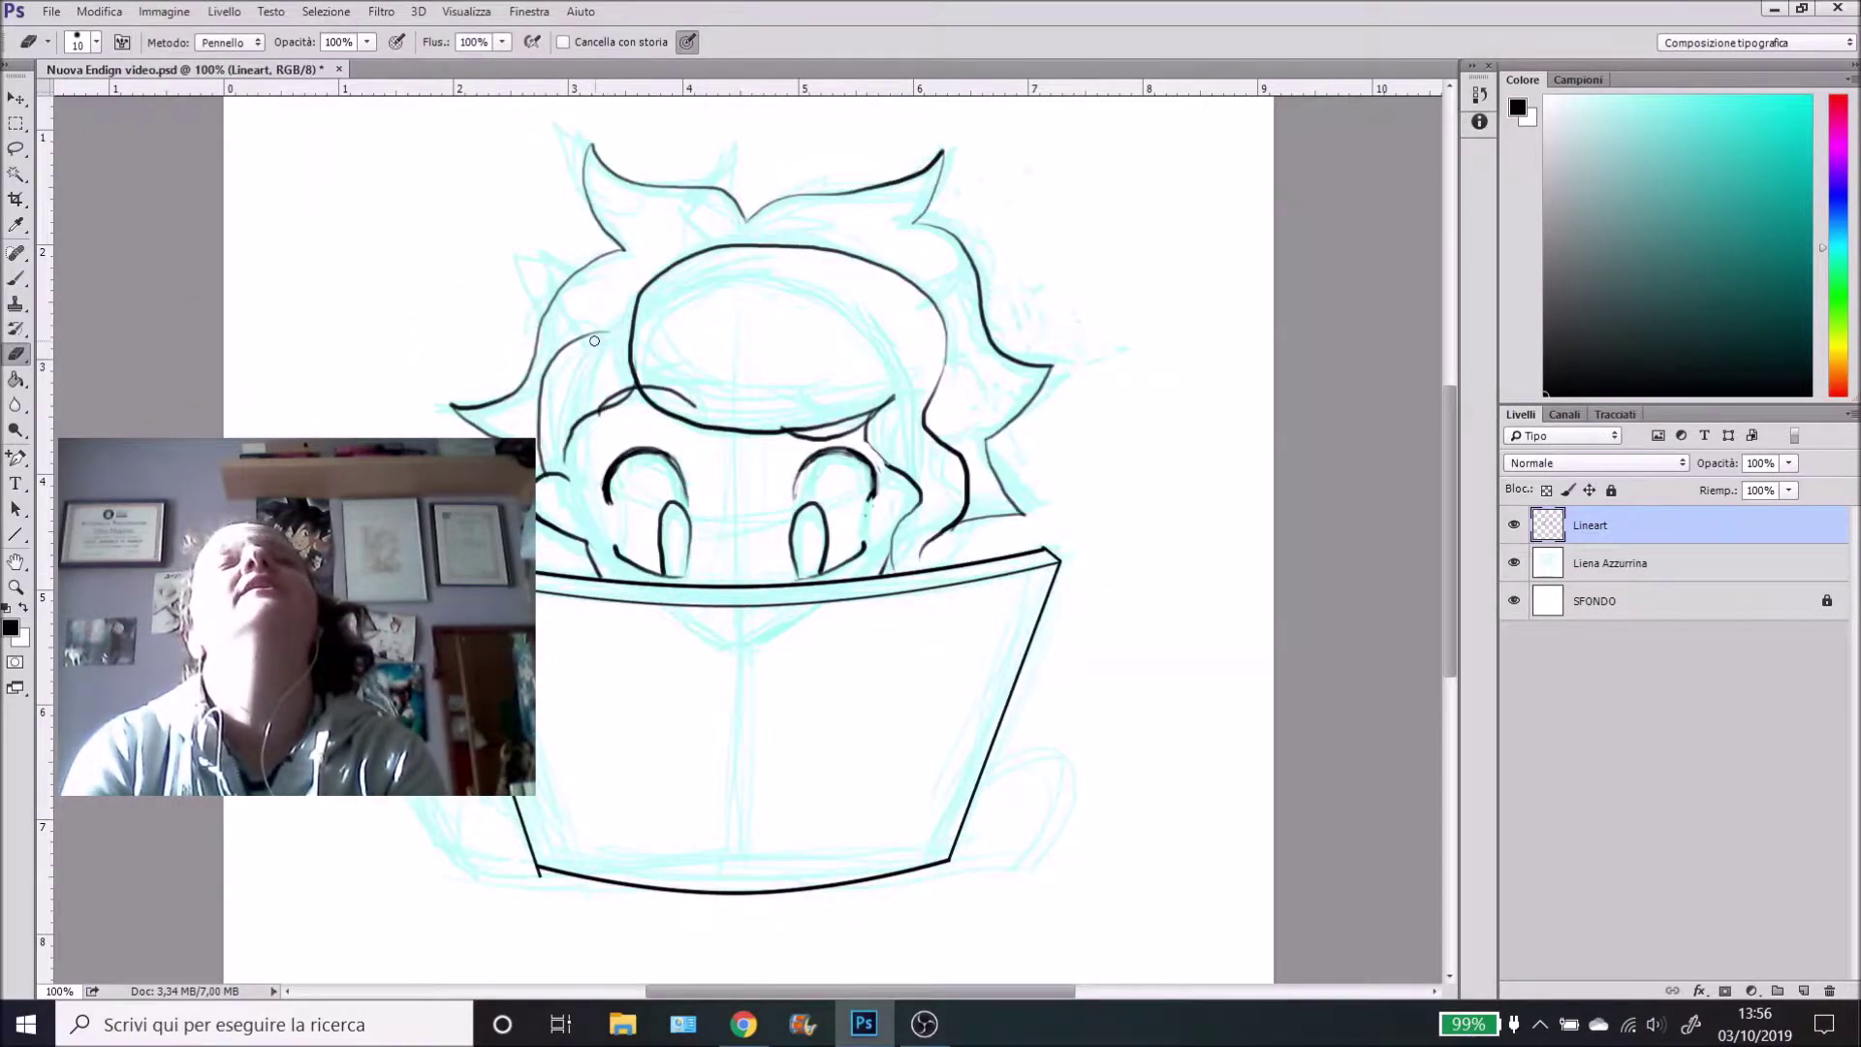
- Trim the outer end of the right eye's upper eyelid and ink its inner side darker and thicker
{"action": "key", "text": "ctrl+plus"}
{"action": "key", "text": "ctrl+plus"}
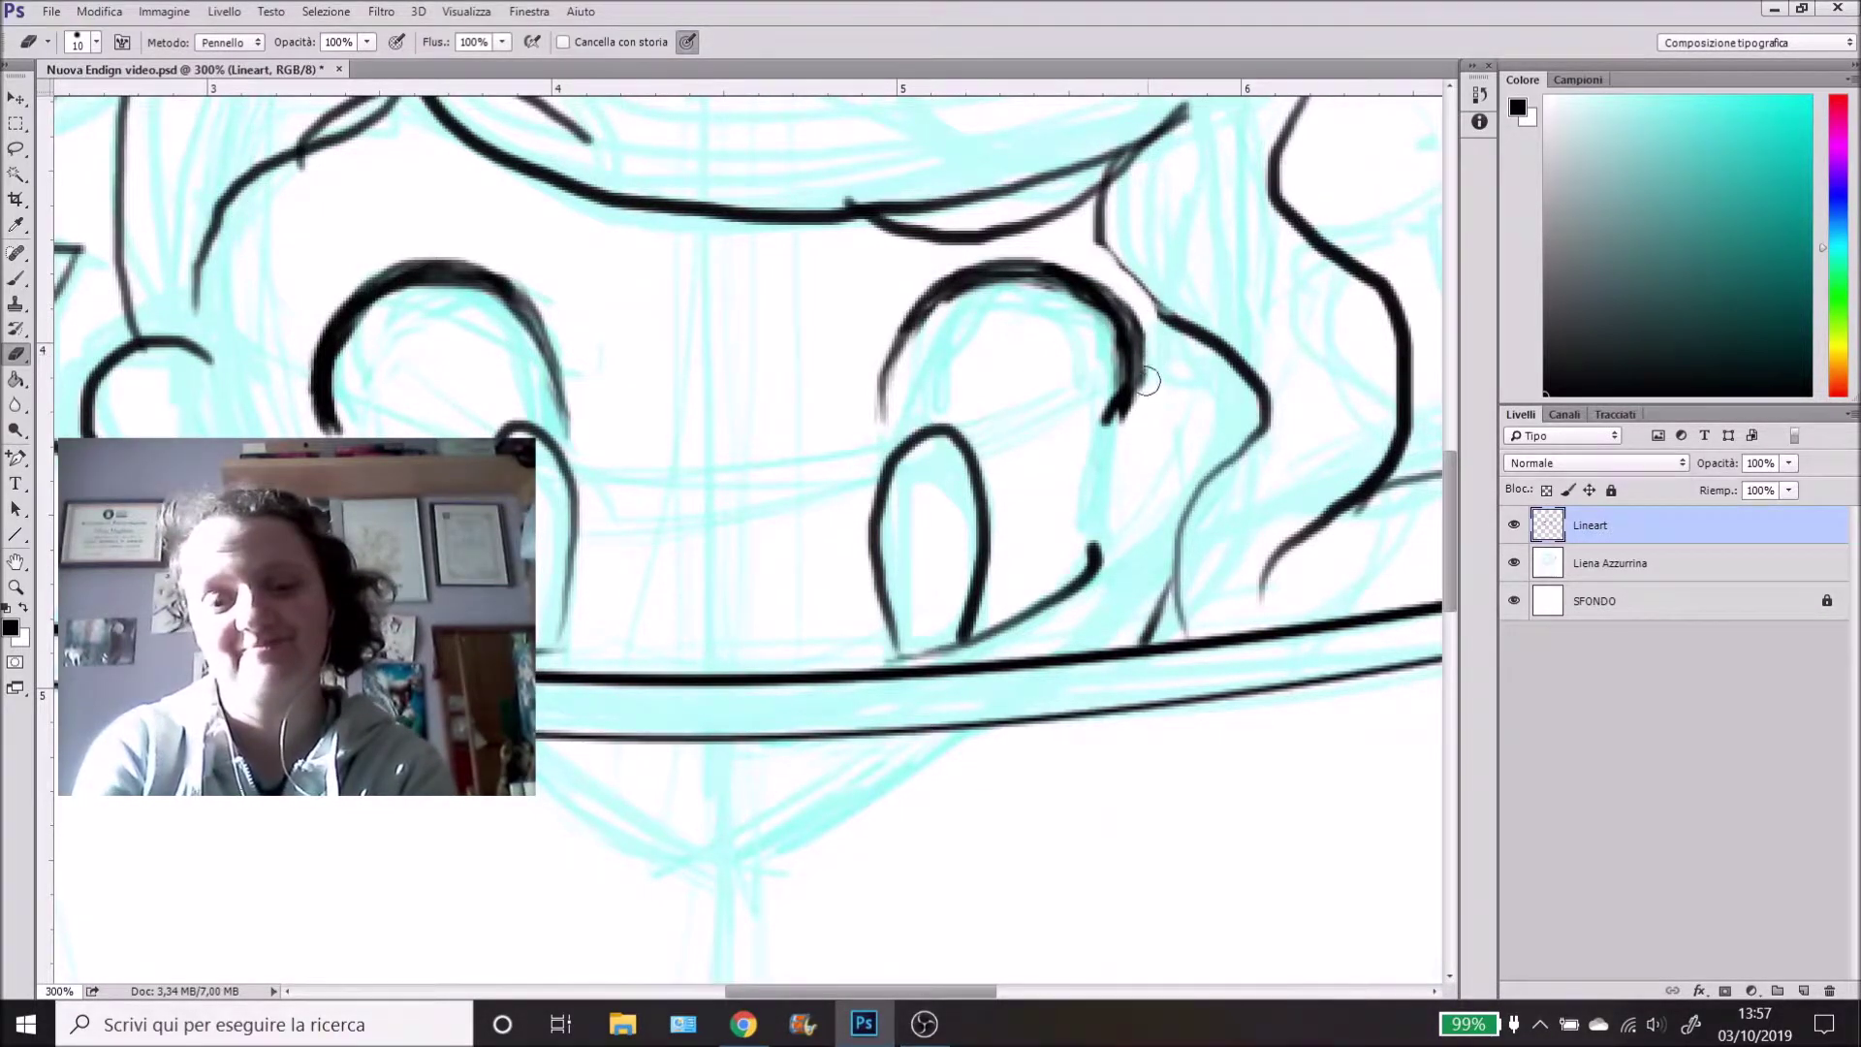
{"action": "mouse_move", "coordinate": [1121, 423]}
{"action": "left_mouse_down"}
{"action": "mouse_move", "coordinate": [1104, 297]}
{"action": "mouse_move", "coordinate": [1127, 339]}
{"action": "mouse_move", "coordinate": [1112, 303]}
{"action": "mouse_move", "coordinate": [1124, 412]}
{"action": "mouse_move", "coordinate": [1131, 344]}
{"action": "mouse_move", "coordinate": [1123, 425]}
{"action": "mouse_move", "coordinate": [1125, 422]}
{"action": "left_mouse_up"}
{"action": "key", "text": "b"}
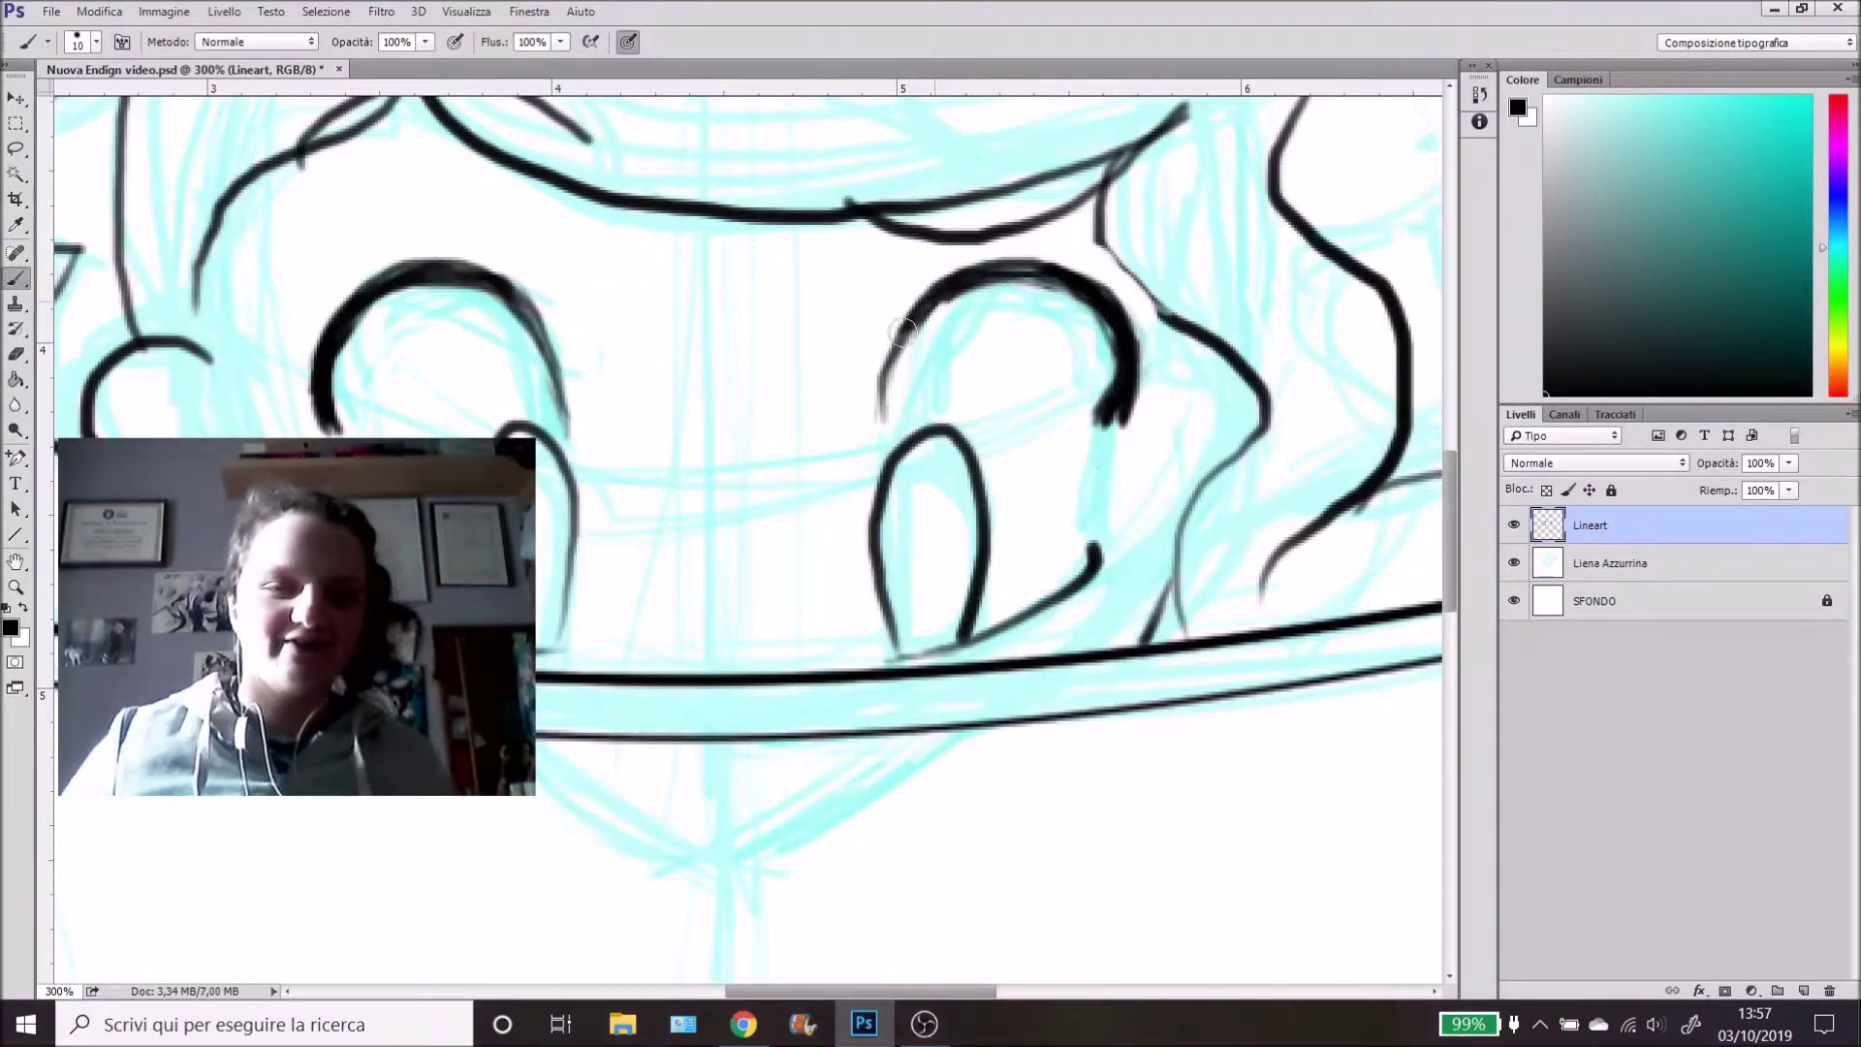
{"action": "left_click_drag", "start_coordinate": [940, 291], "coordinate": [874, 423]}
- Thin the underside of the right eye's upper eyelid with the Eraser and re-ink its outer side to a clean taper
{"action": "key", "text": "e"}
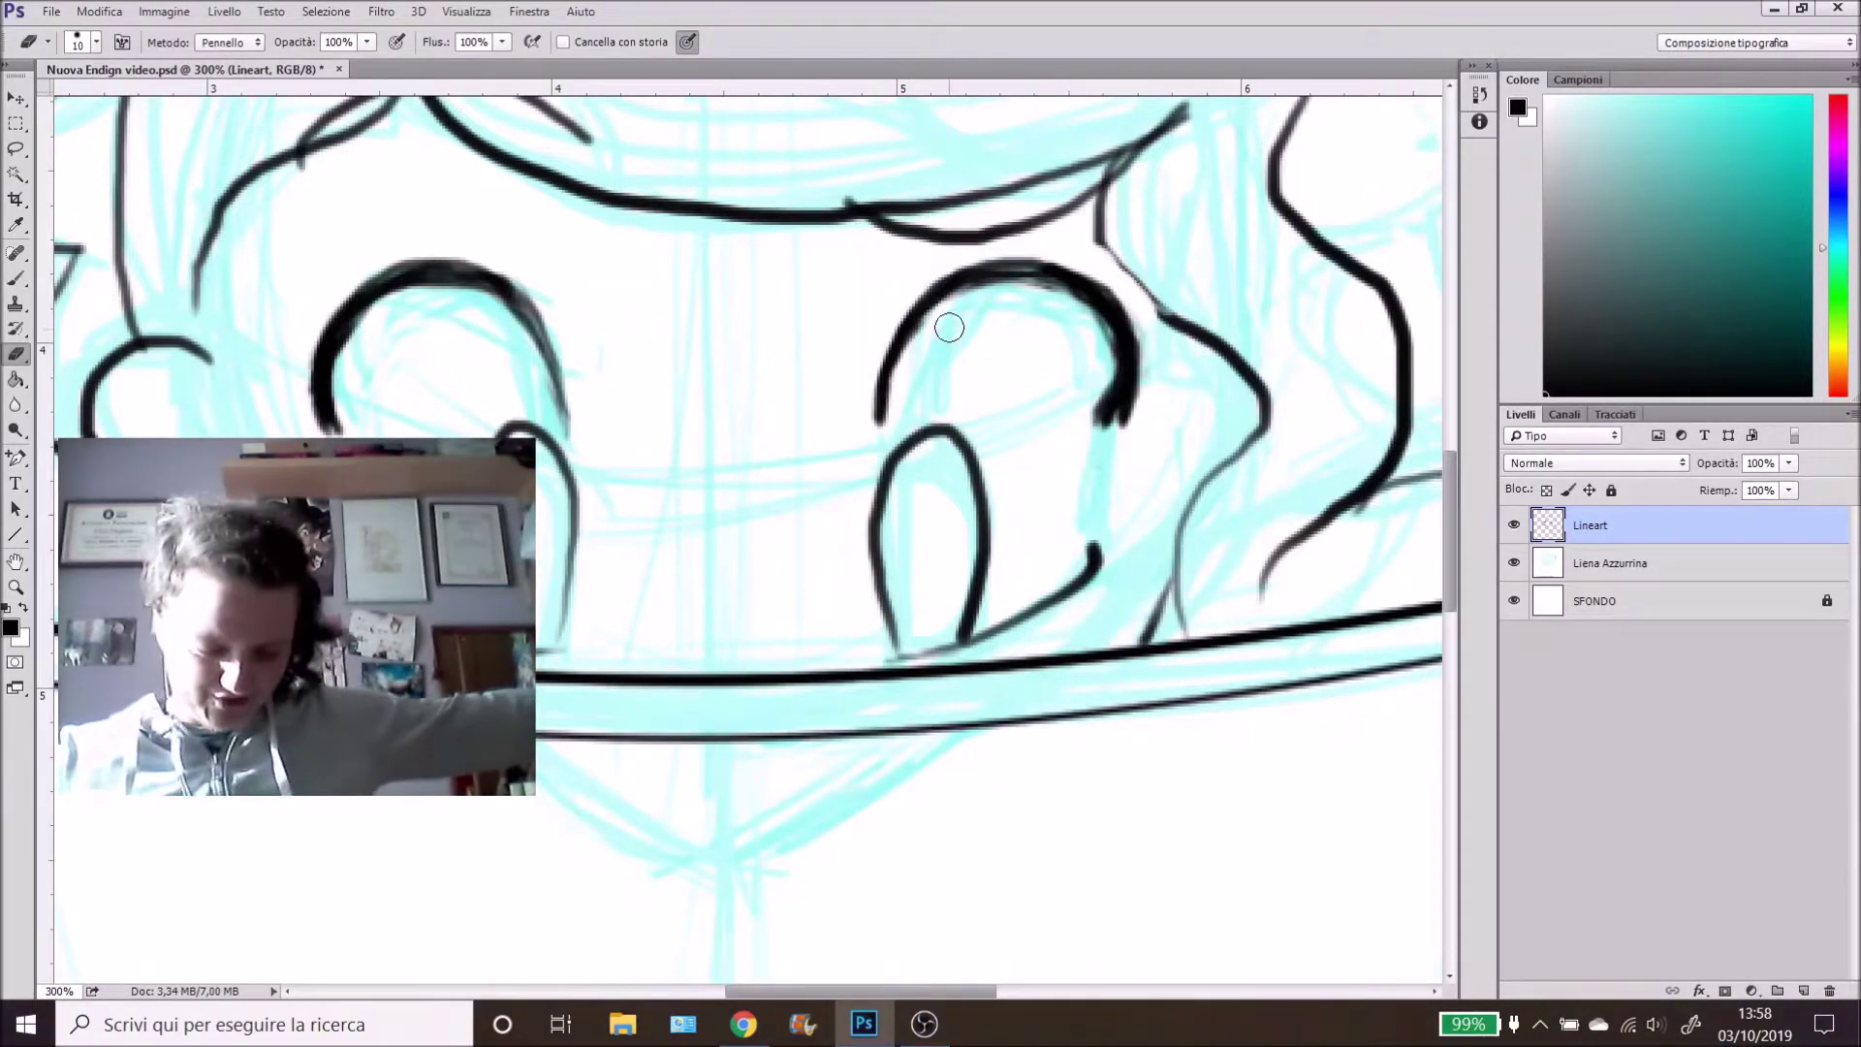
{"action": "mouse_move", "coordinate": [945, 311]}
{"action": "left_mouse_down"}
{"action": "mouse_move", "coordinate": [887, 416]}
{"action": "mouse_move", "coordinate": [904, 372]}
{"action": "left_mouse_up"}
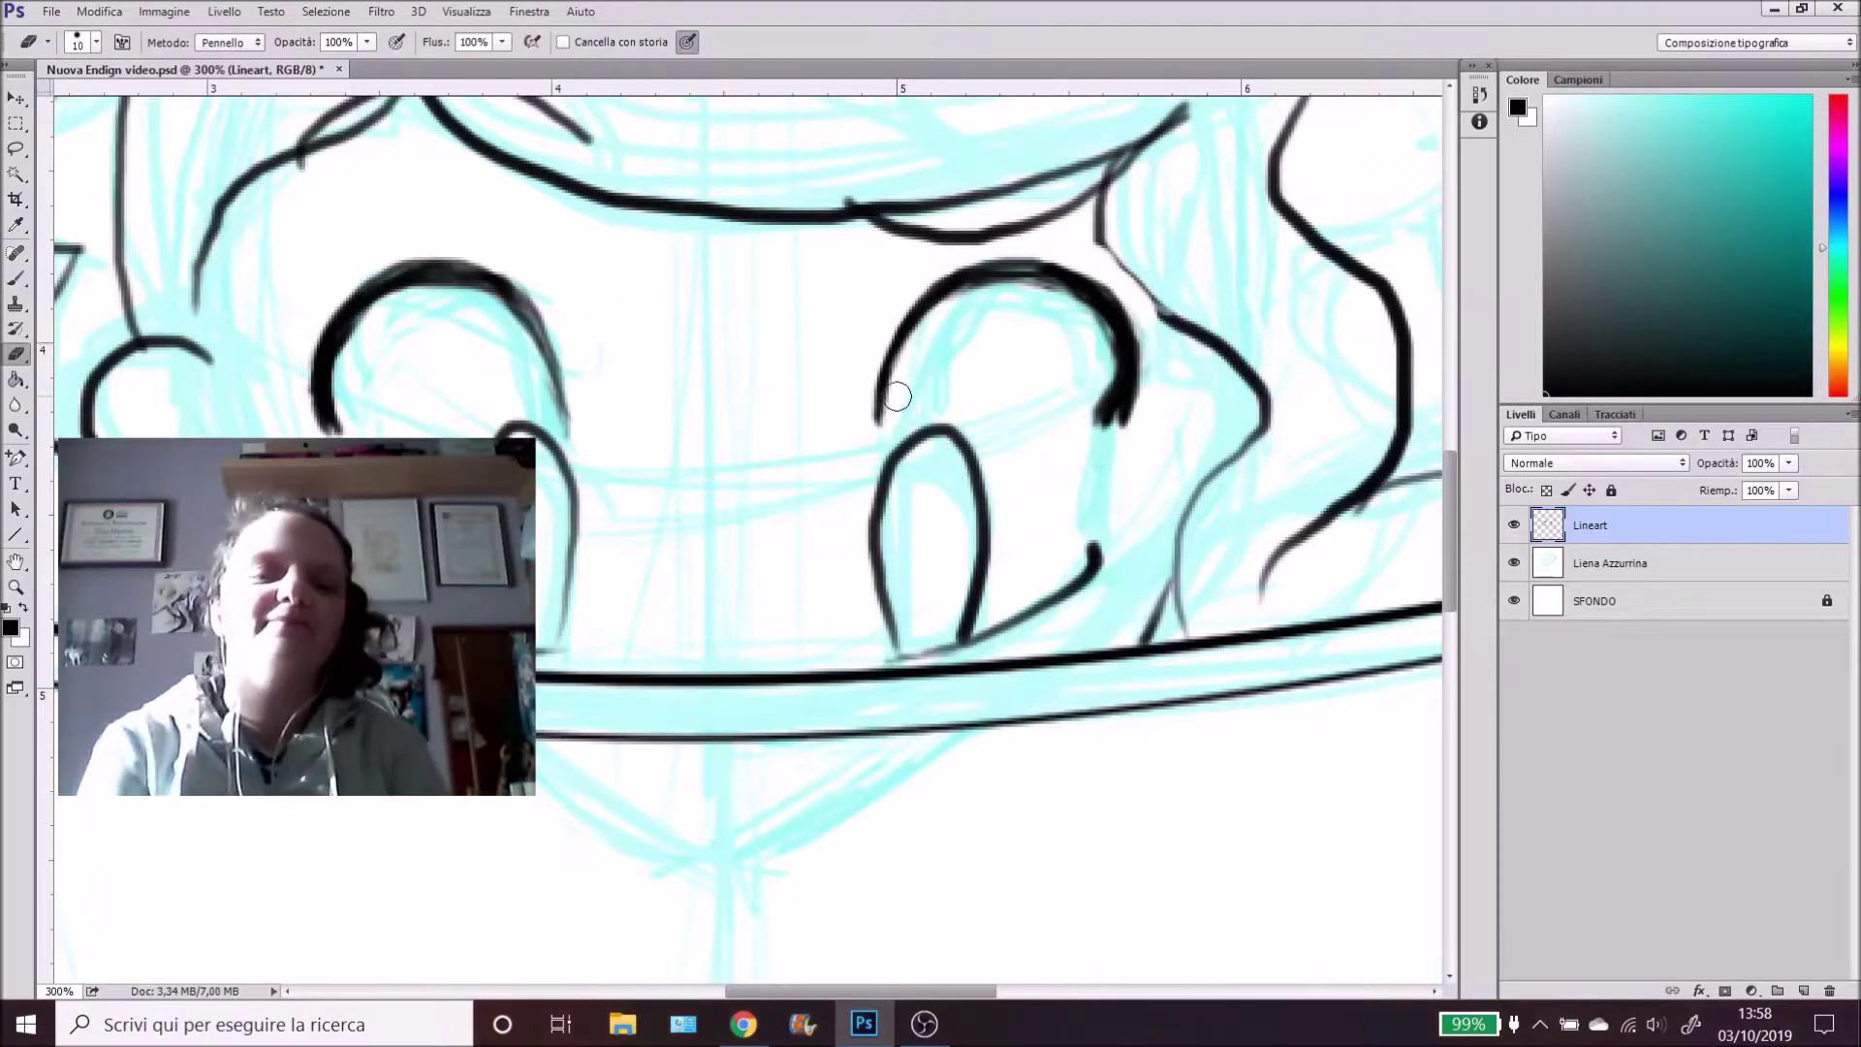
{"action": "mouse_move", "coordinate": [1072, 320]}
{"action": "left_mouse_down"}
{"action": "mouse_move", "coordinate": [1051, 304]}
{"action": "mouse_move", "coordinate": [1110, 338]}
{"action": "mouse_move", "coordinate": [1123, 373]}
{"action": "mouse_move", "coordinate": [1101, 426]}
{"action": "left_mouse_up"}
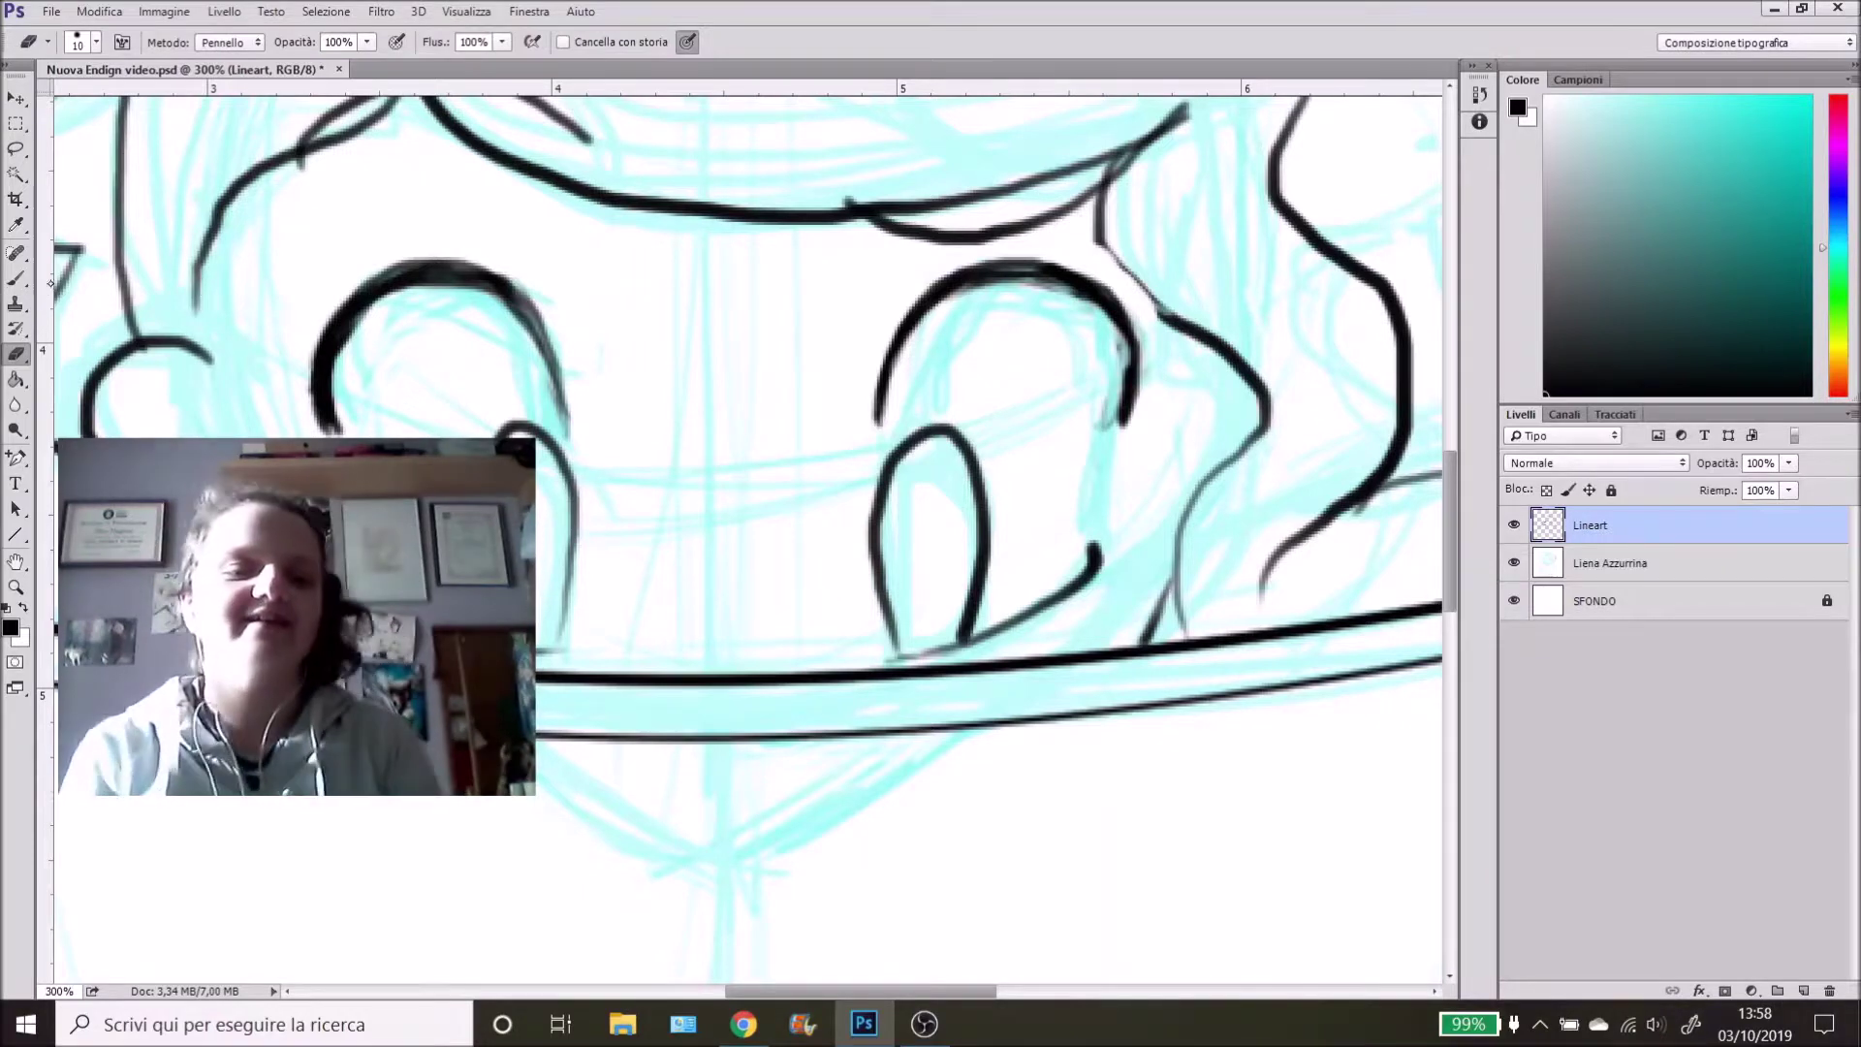
{"action": "key", "text": "b"}
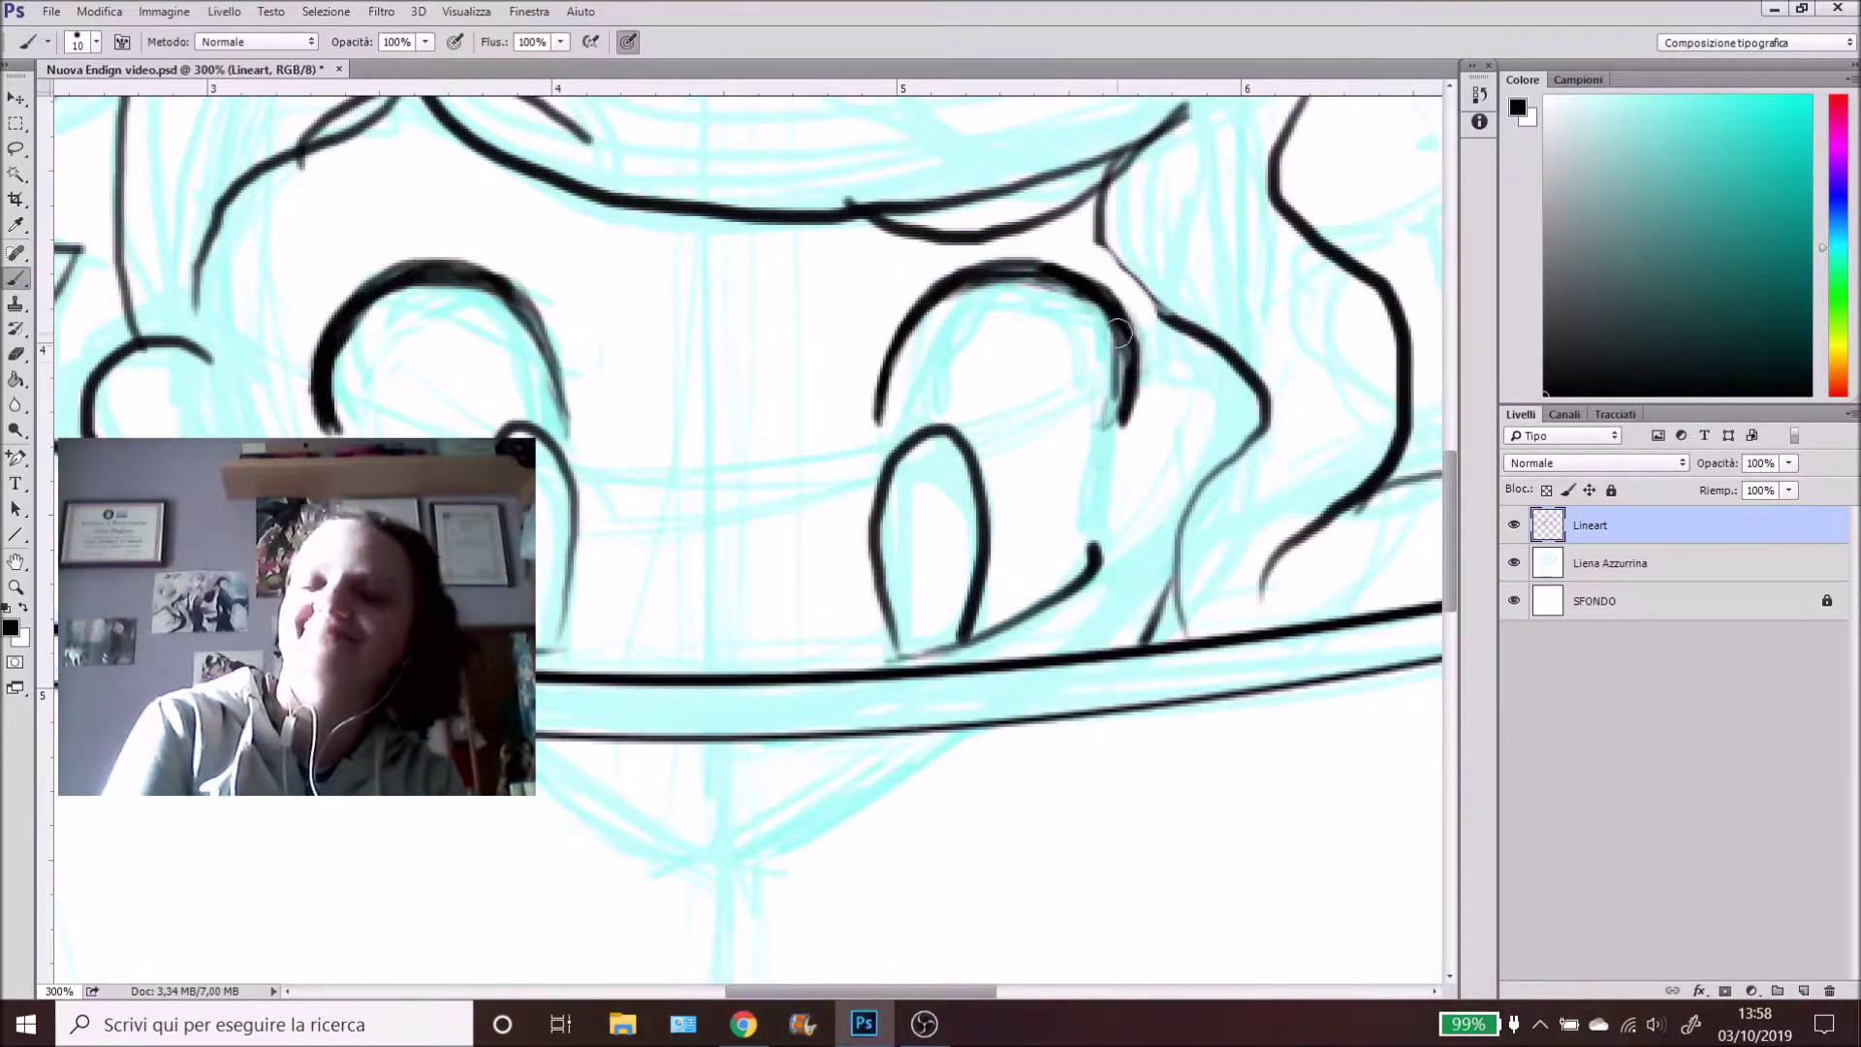
{"action": "mouse_move", "coordinate": [1122, 417]}
{"action": "left_mouse_down"}
{"action": "mouse_move", "coordinate": [1106, 307]}
{"action": "mouse_move", "coordinate": [1060, 280]}
{"action": "mouse_move", "coordinate": [1143, 369]}
{"action": "mouse_move", "coordinate": [1123, 432]}
{"action": "mouse_move", "coordinate": [1141, 367]}
{"action": "mouse_move", "coordinate": [1138, 390]}
{"action": "mouse_move", "coordinate": [1123, 315]}
{"action": "left_mouse_up"}
{"action": "key", "text": "e"}
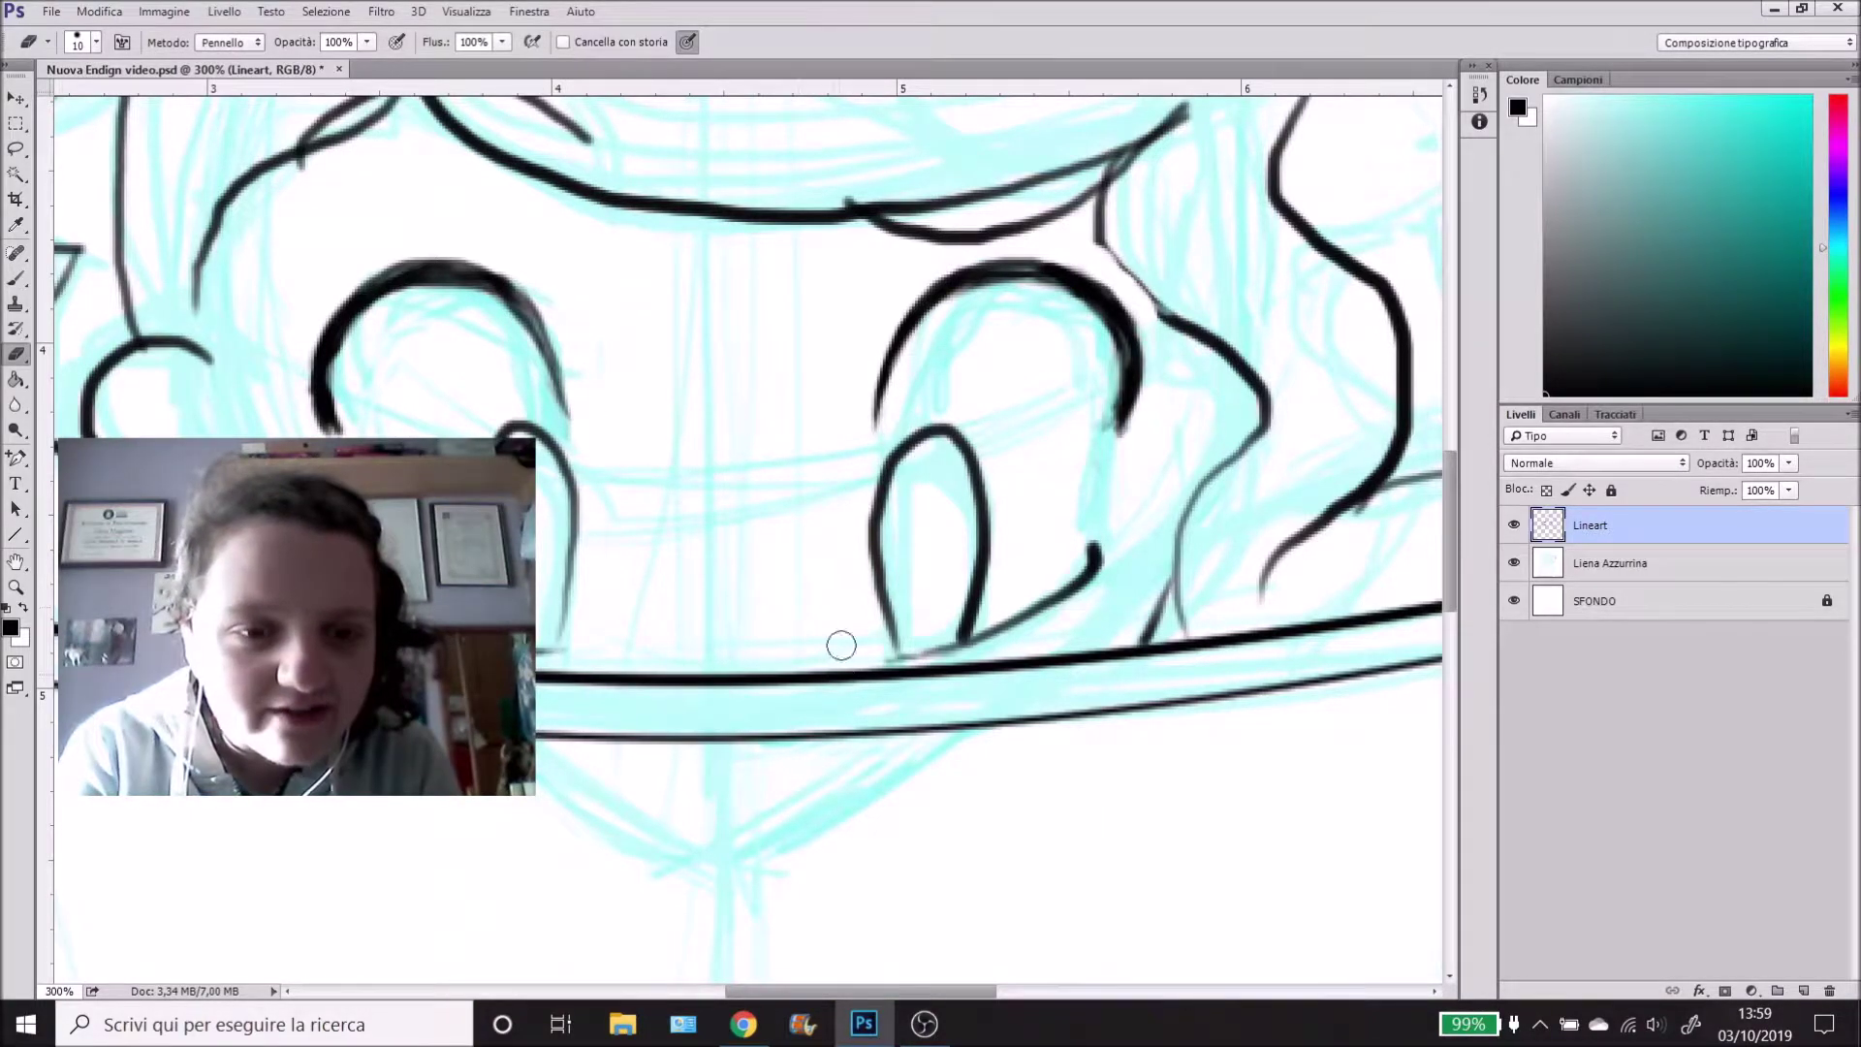
{"action": "key", "text": "ctrl+minus"}
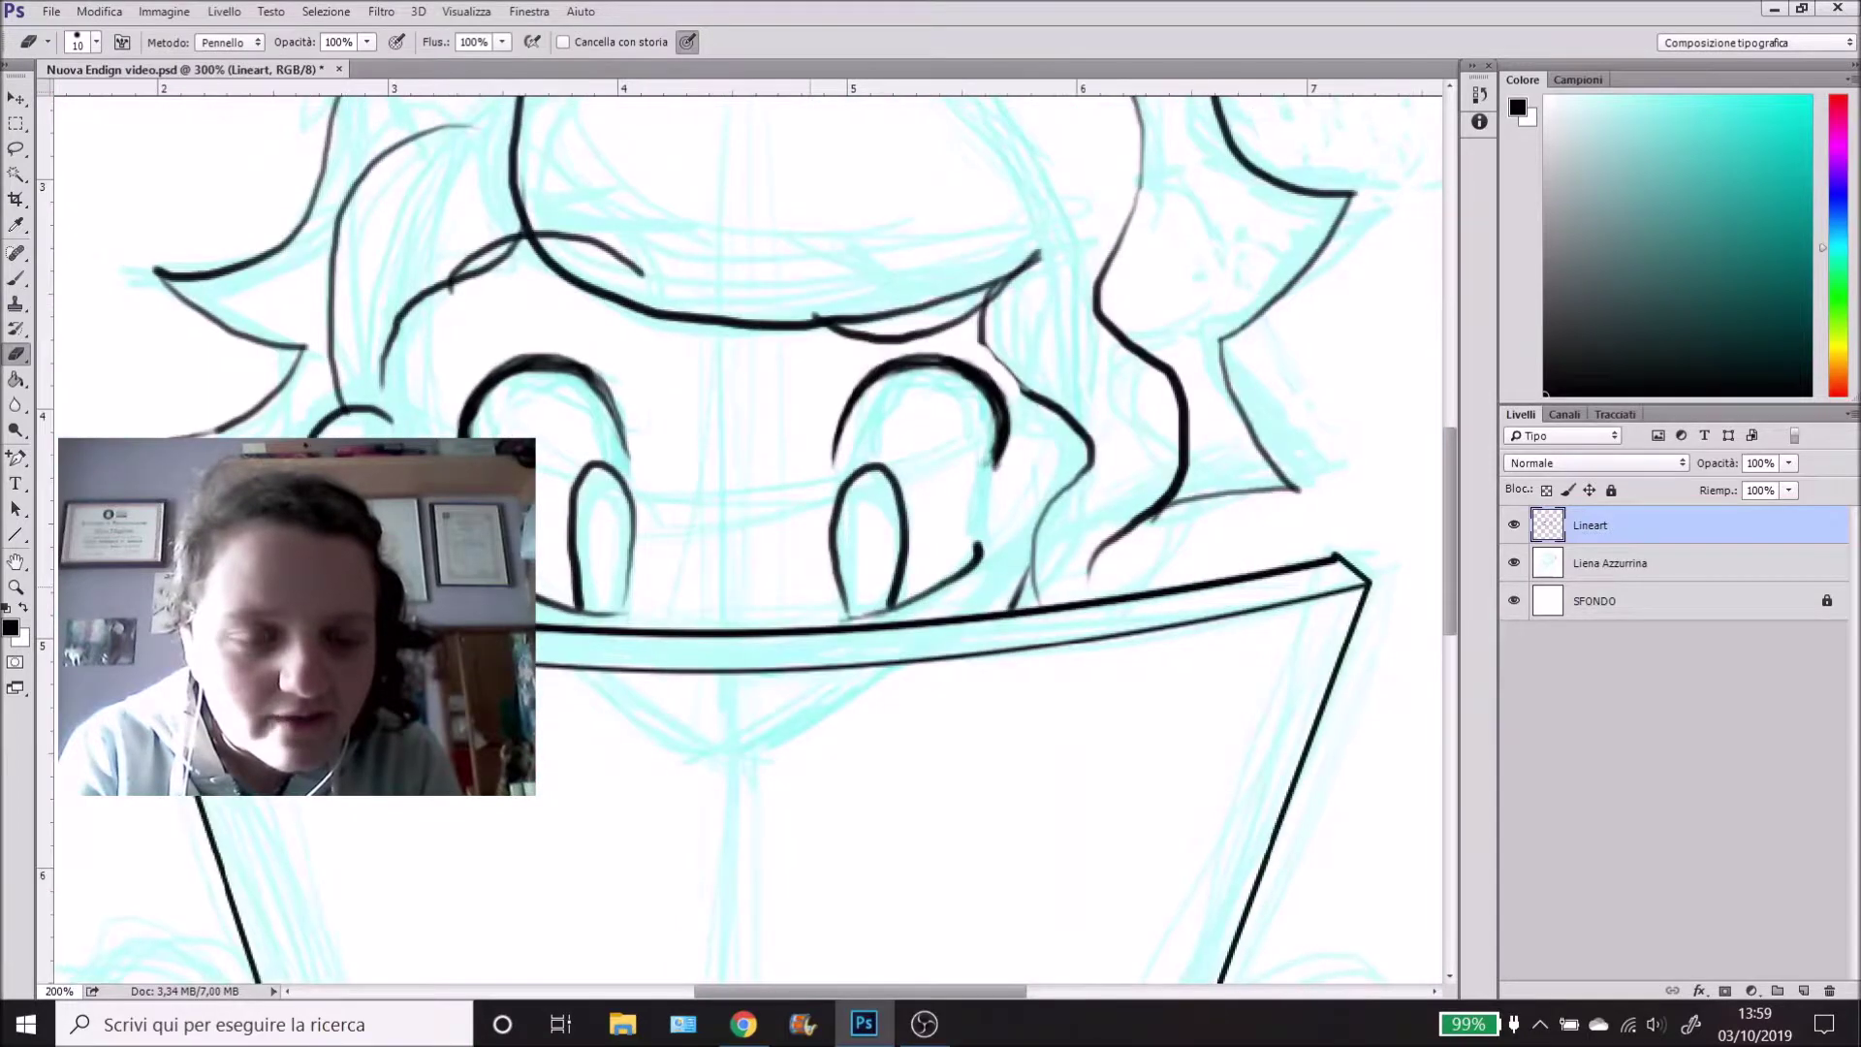
{"action": "key", "text": "ctrl+minus"}
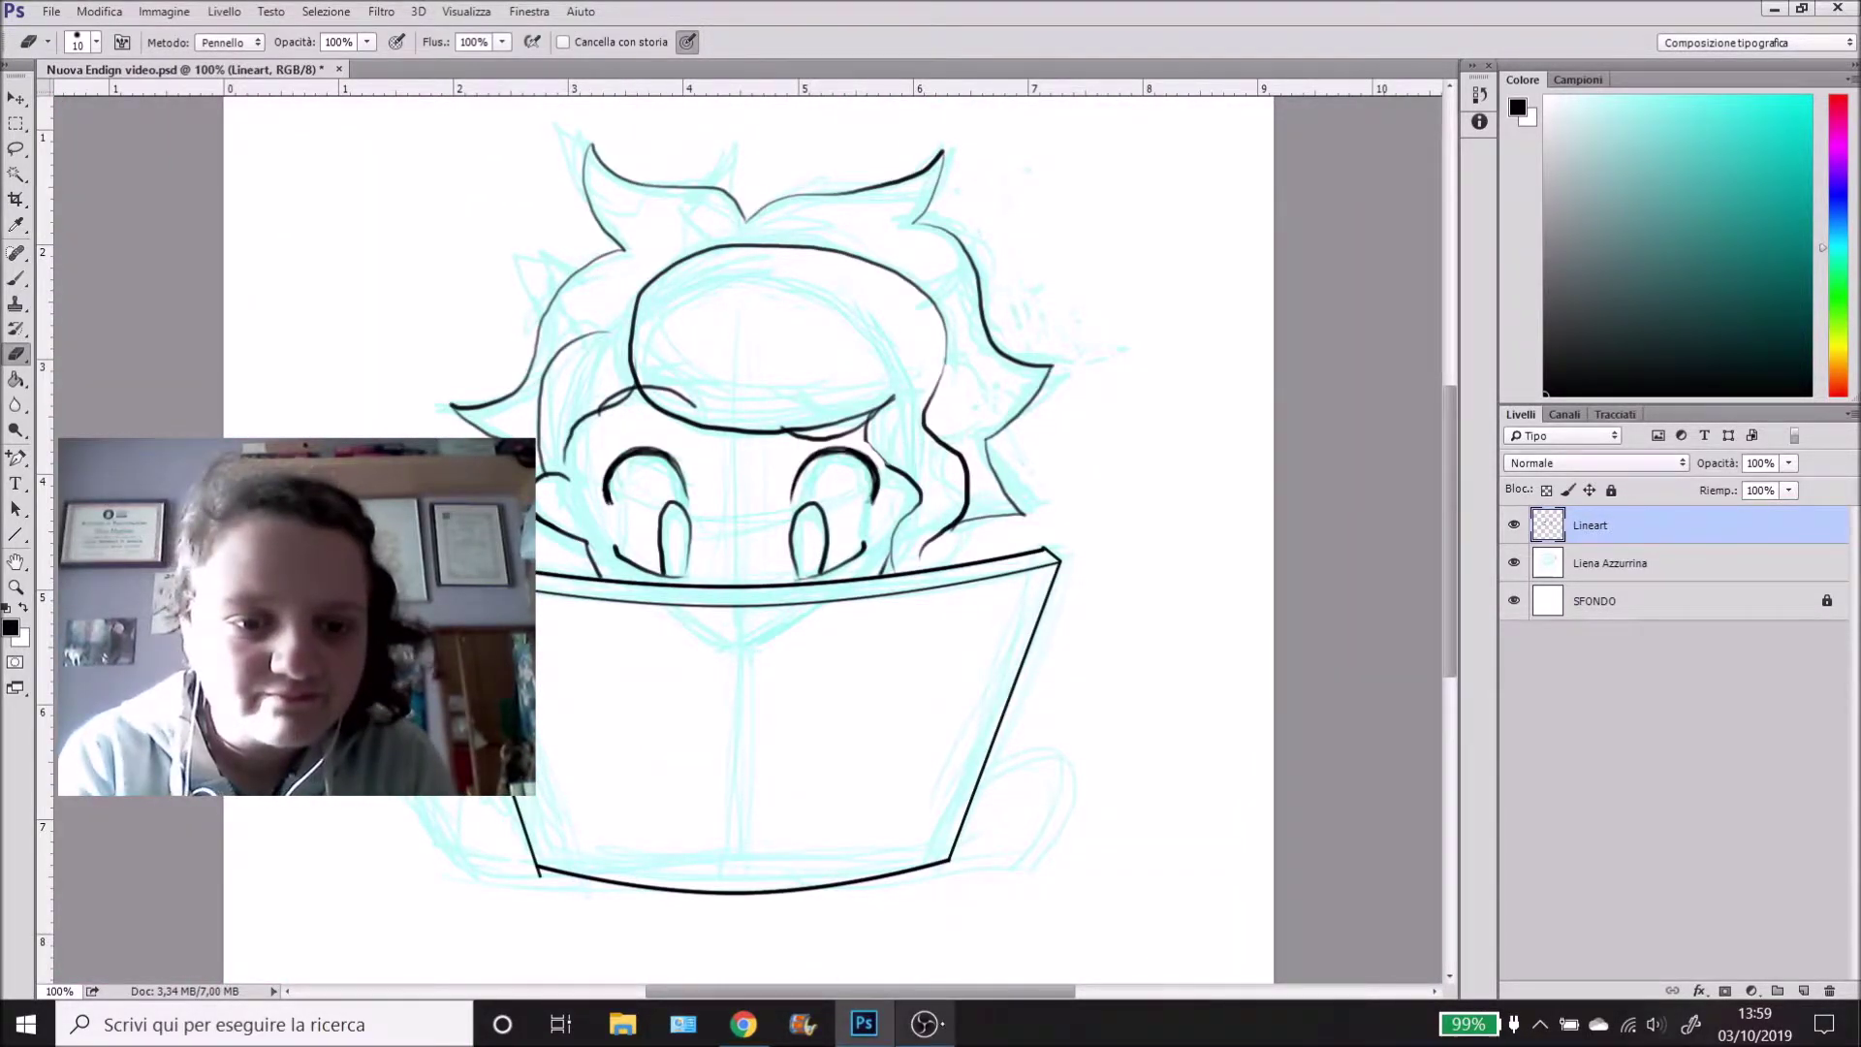
{"action": "key", "text": "b"}
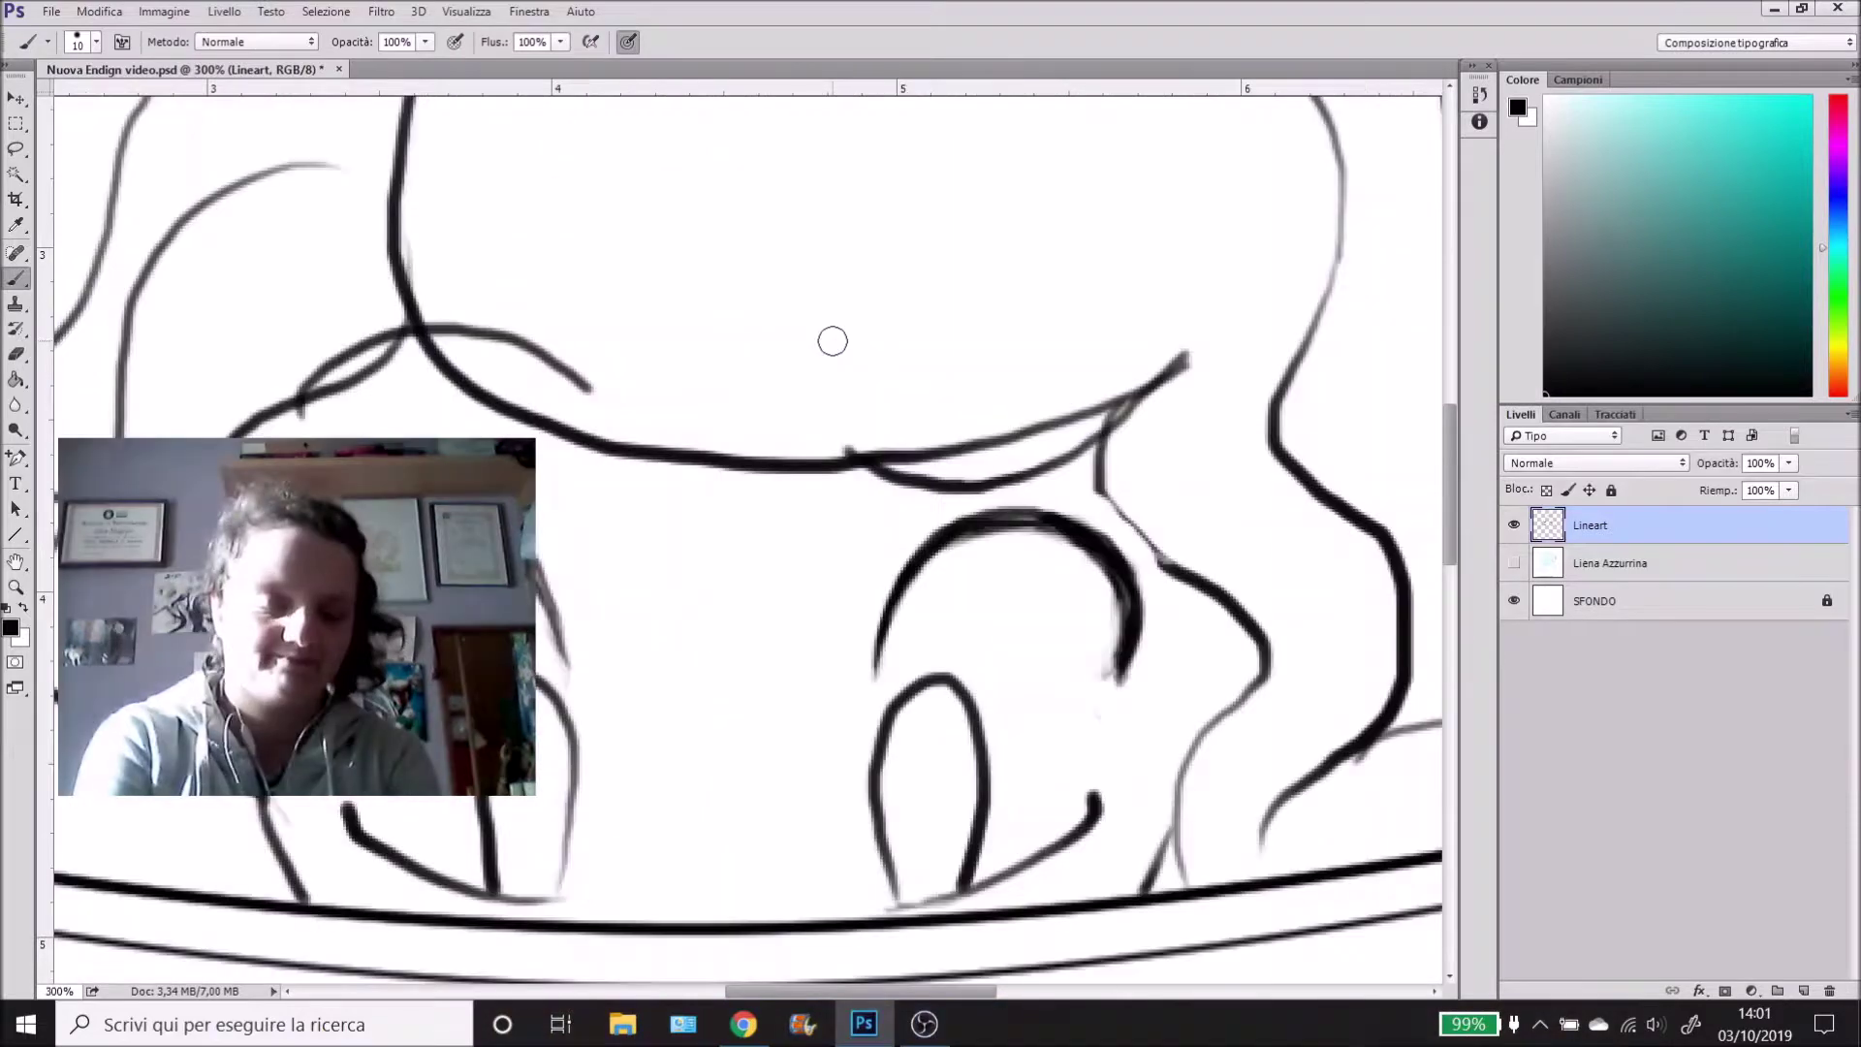
{"action": "mouse_move", "coordinate": [719, 375]}
{"action": "left_mouse_down"}
{"action": "mouse_move", "coordinate": [852, 309]}
{"action": "mouse_move", "coordinate": [988, 310]}
{"action": "mouse_move", "coordinate": [1008, 332]}
{"action": "mouse_move", "coordinate": [863, 365]}
{"action": "mouse_move", "coordinate": [933, 398]}
{"action": "left_mouse_up"}
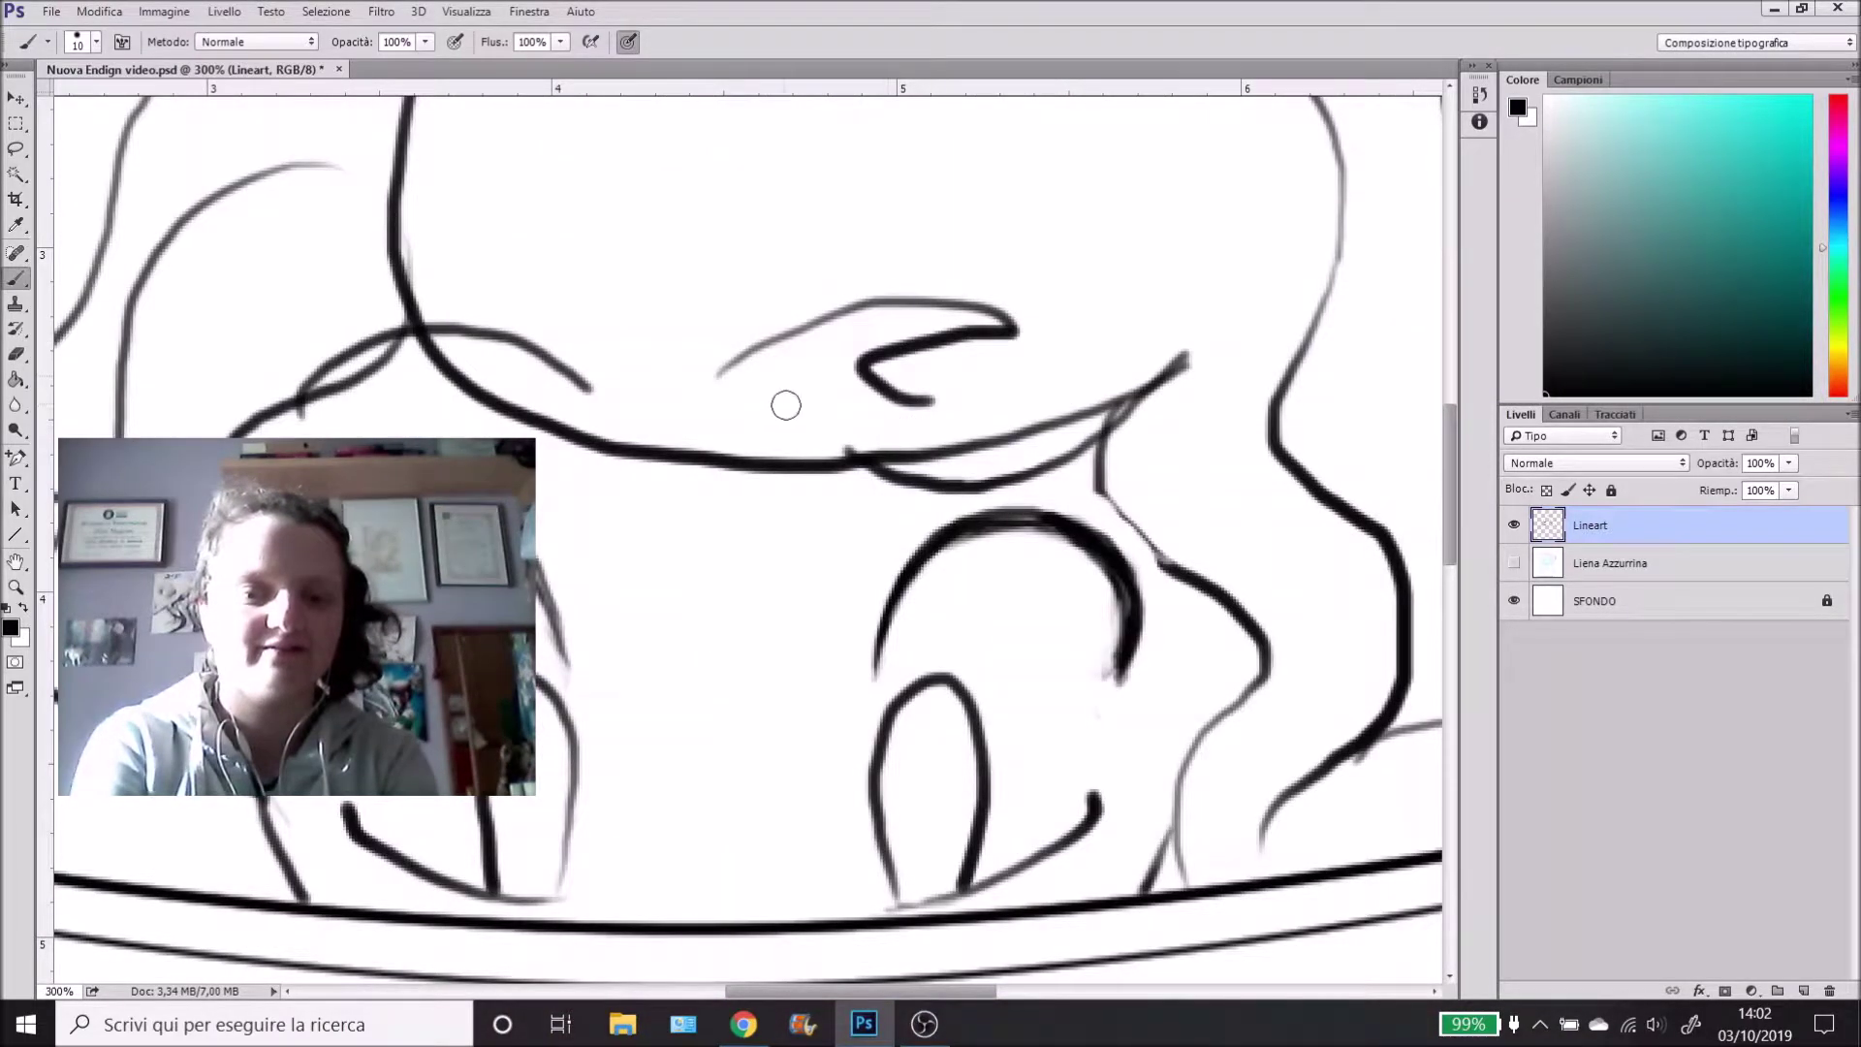
{"action": "key", "text": "ctrl+z"}
- Thicken both eyebrows with the Brush and erase the stray lines crossing the left eyebrow
{"action": "mouse_move", "coordinate": [584, 387]}
{"action": "left_mouse_down"}
{"action": "mouse_move", "coordinate": [455, 326]}
{"action": "mouse_move", "coordinate": [373, 341]}
{"action": "mouse_move", "coordinate": [315, 371]}
{"action": "mouse_move", "coordinate": [294, 422]}
{"action": "mouse_move", "coordinate": [318, 371]}
{"action": "mouse_move", "coordinate": [407, 345]}
{"action": "mouse_move", "coordinate": [509, 339]}
{"action": "mouse_move", "coordinate": [585, 381]}
{"action": "mouse_move", "coordinate": [529, 347]}
{"action": "mouse_move", "coordinate": [398, 337]}
{"action": "left_mouse_up"}
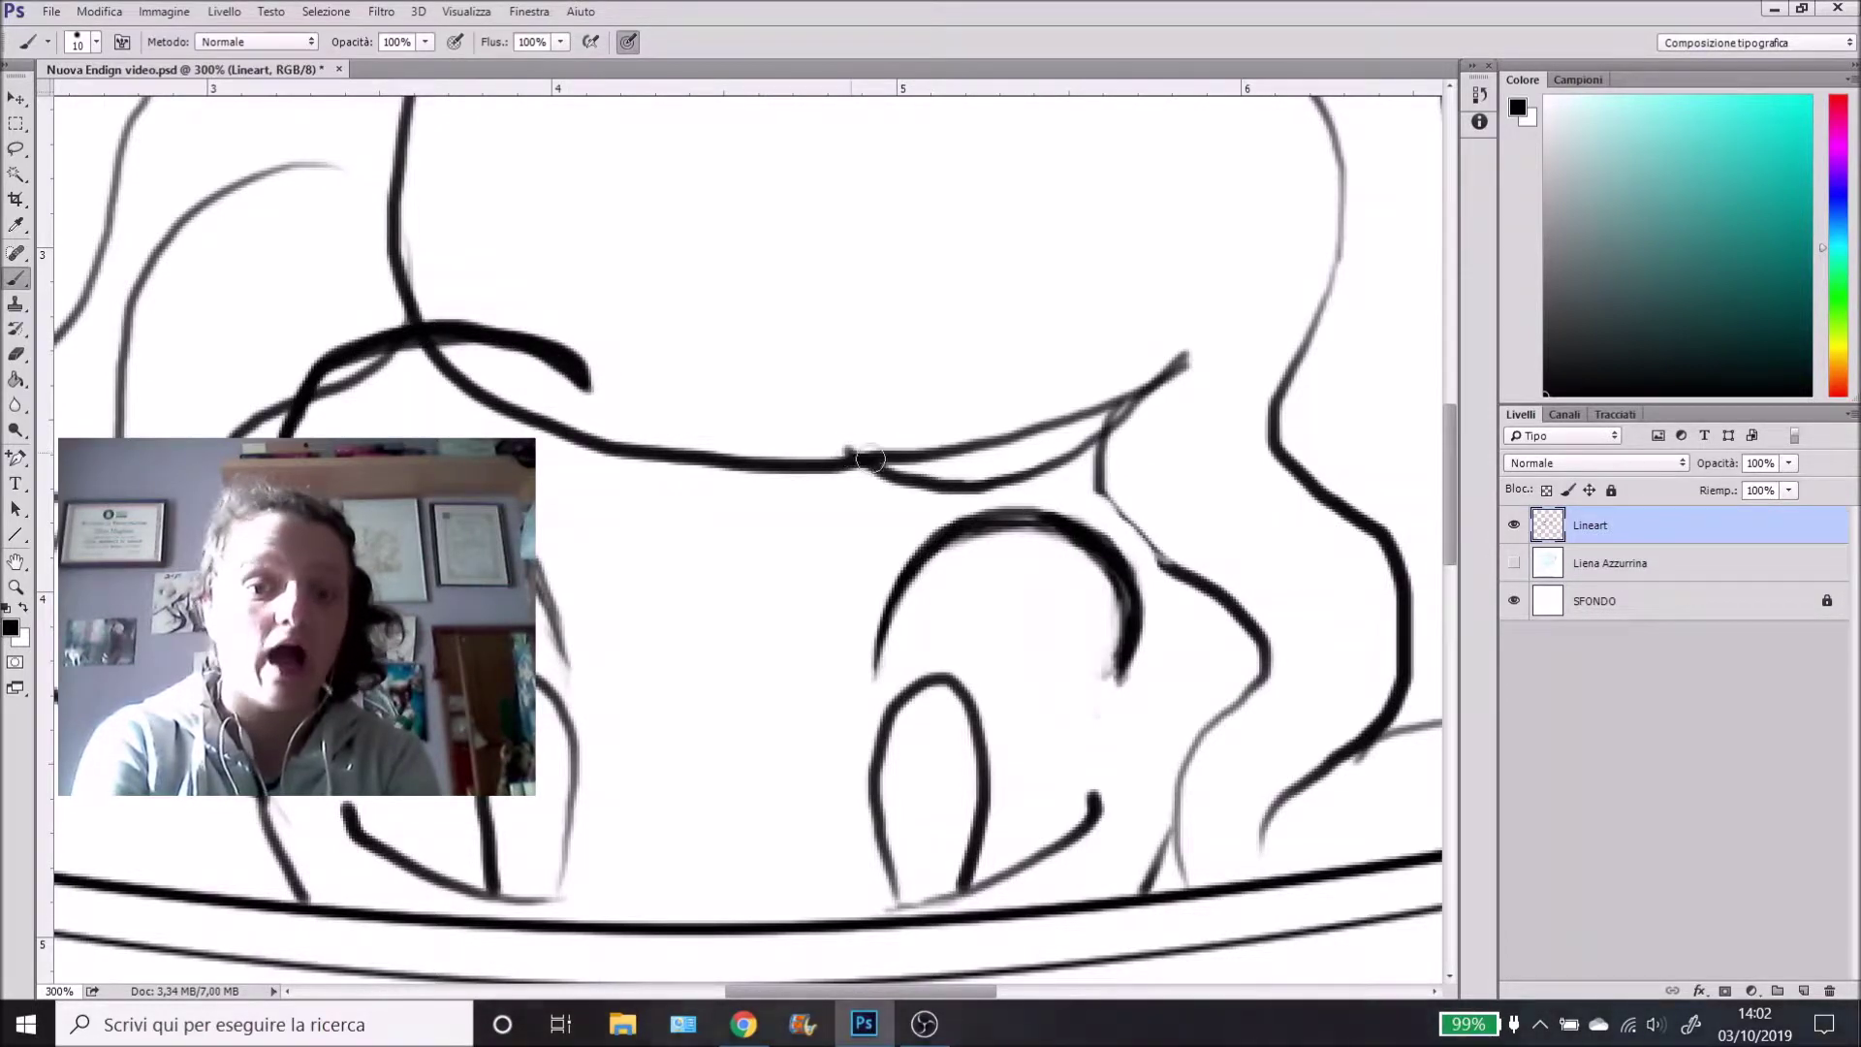
{"action": "left_click_drag", "start_coordinate": [1102, 443], "coordinate": [1187, 358]}
{"action": "key", "text": "e"}
{"action": "mouse_move", "coordinate": [408, 349]}
{"action": "left_mouse_down"}
{"action": "mouse_move", "coordinate": [308, 382]}
{"action": "mouse_move", "coordinate": [316, 362]}
{"action": "mouse_move", "coordinate": [307, 389]}
{"action": "left_mouse_up"}
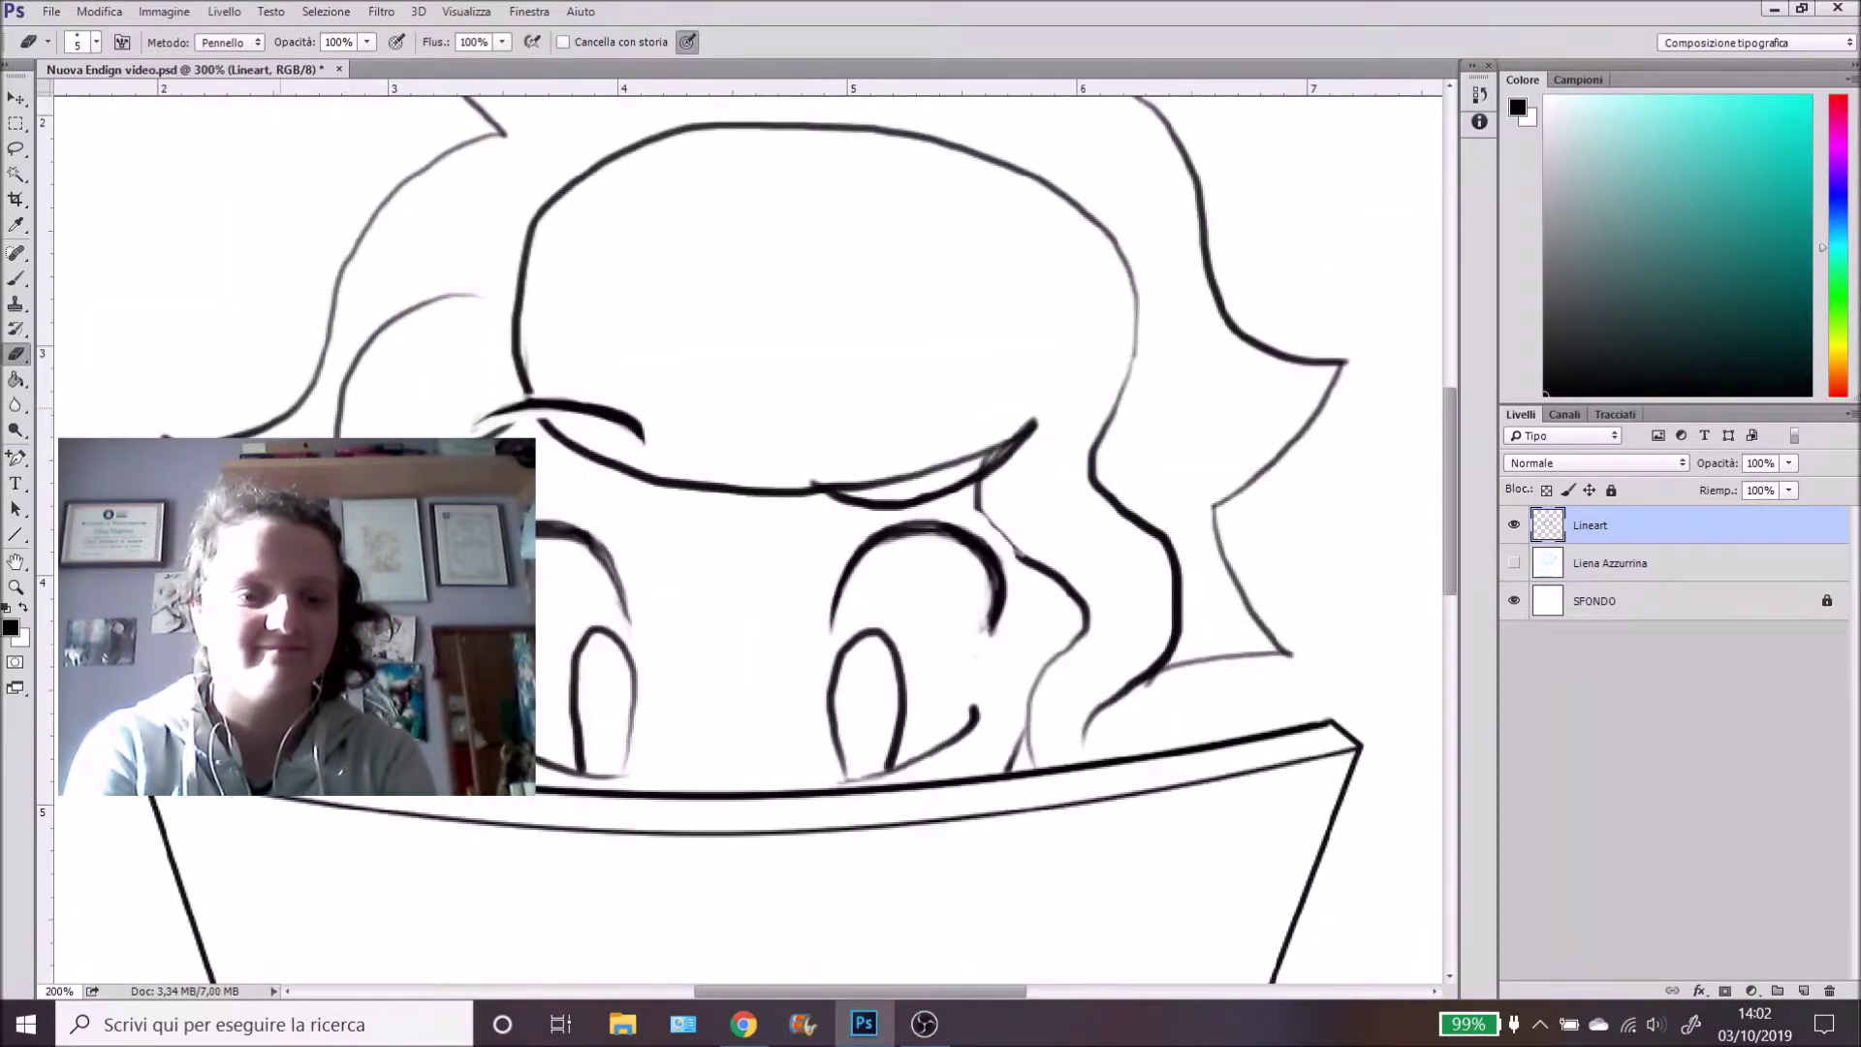
{"action": "key", "text": "ctrl+minus"}
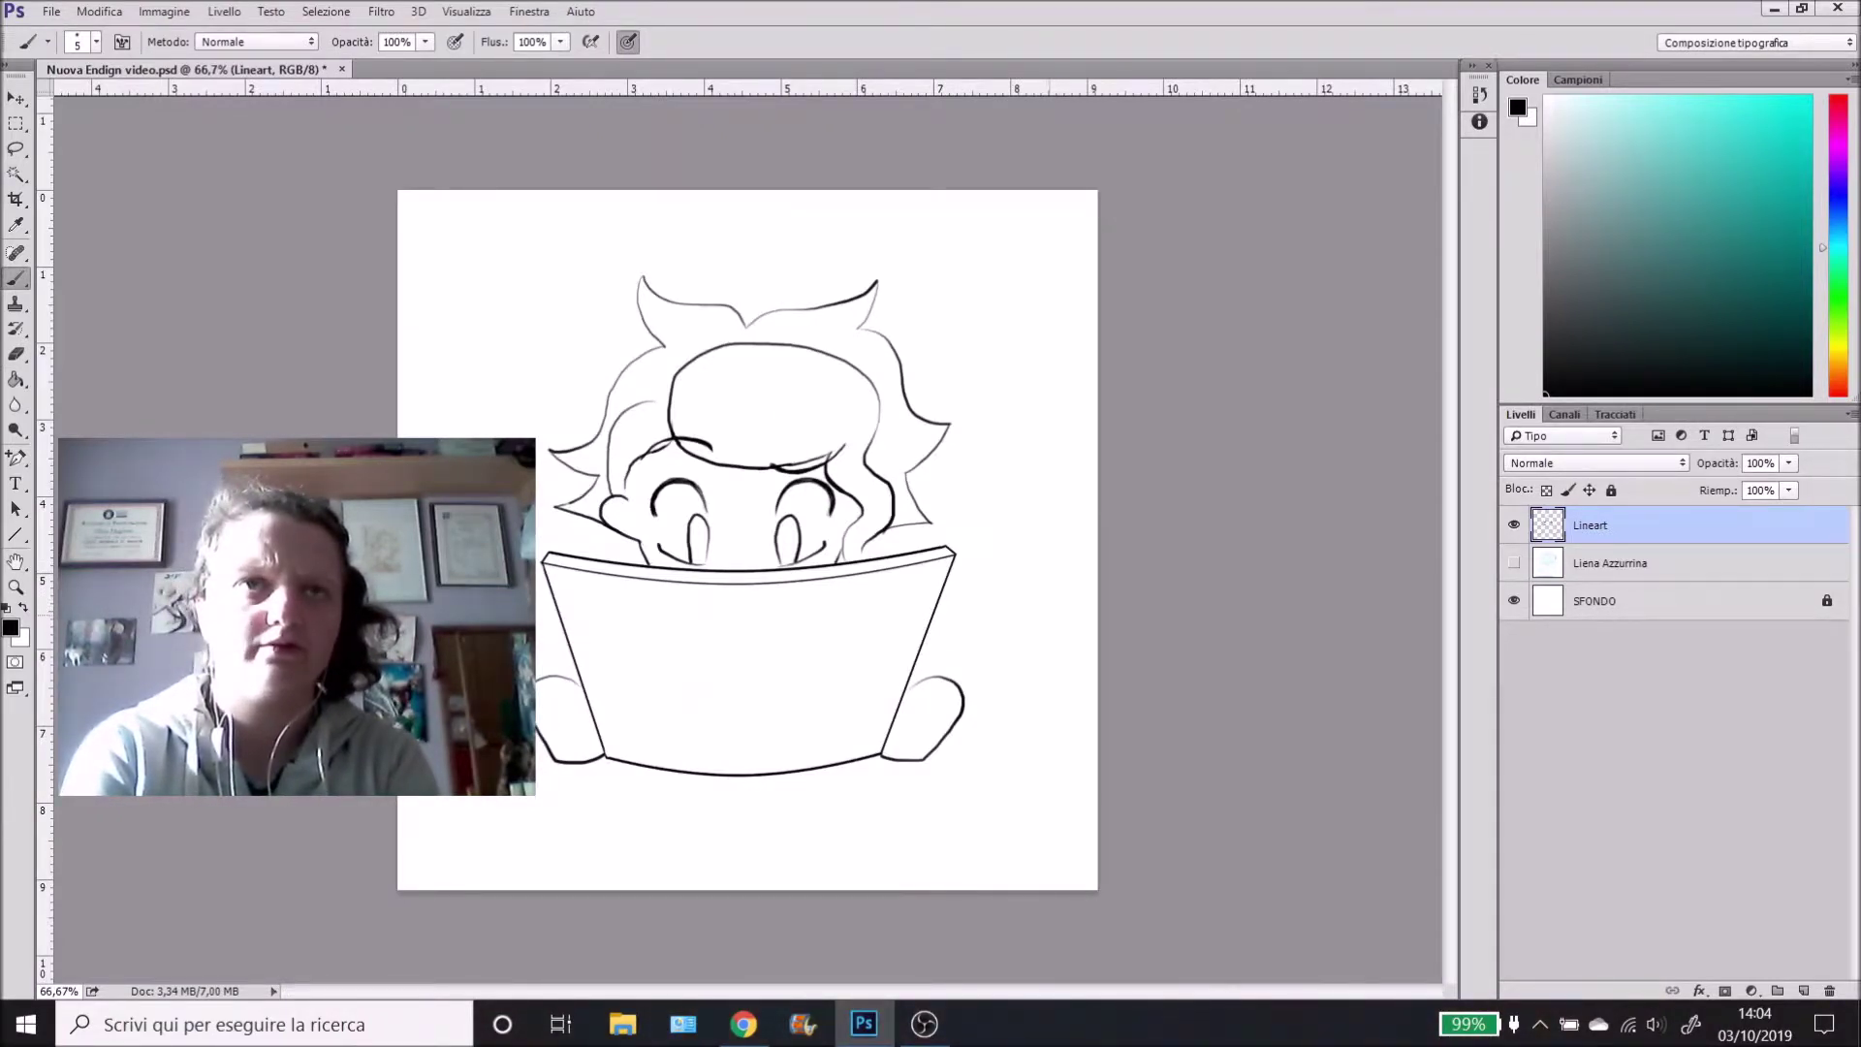
- Make white the foreground colour and add a new layer named Pelle above the Lineart layer
{"action": "key", "text": "x"}
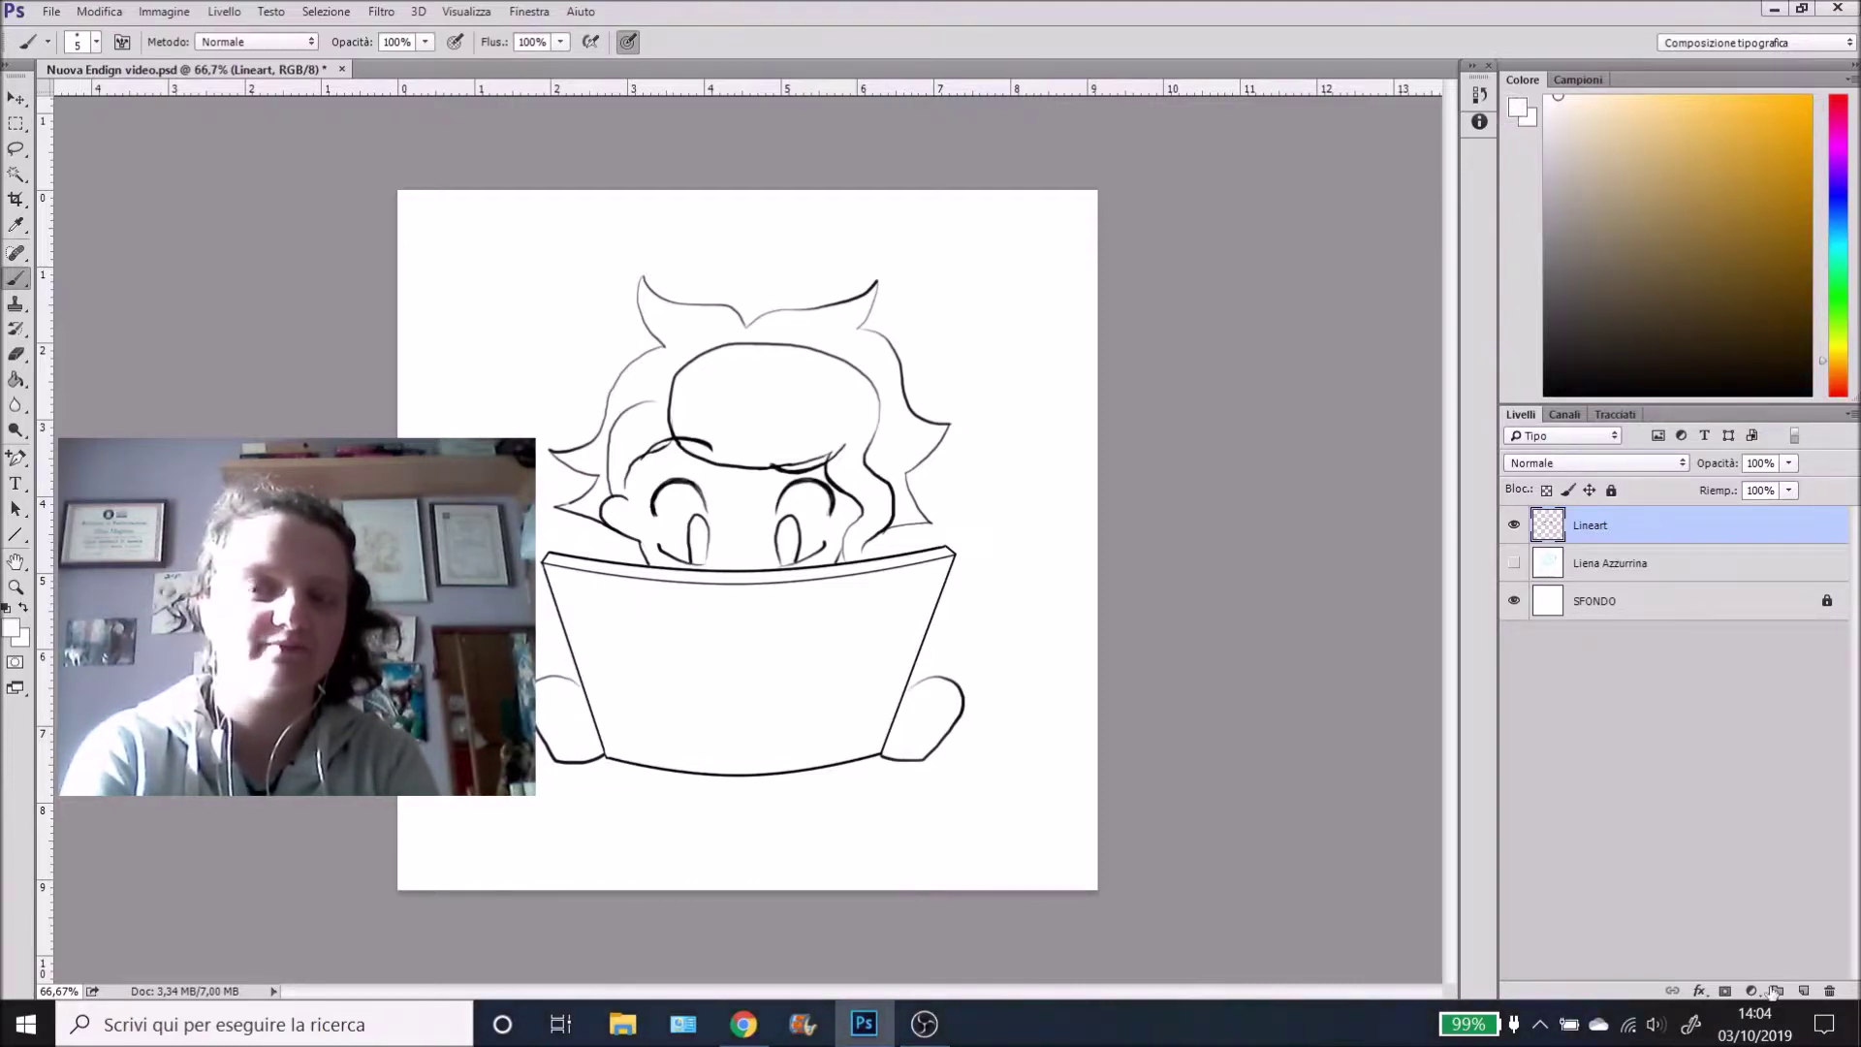
{"action": "left_click", "coordinate": [1804, 990]}
{"action": "double_click", "coordinate": [1590, 525]}
{"action": "type", "text": "Pell"}
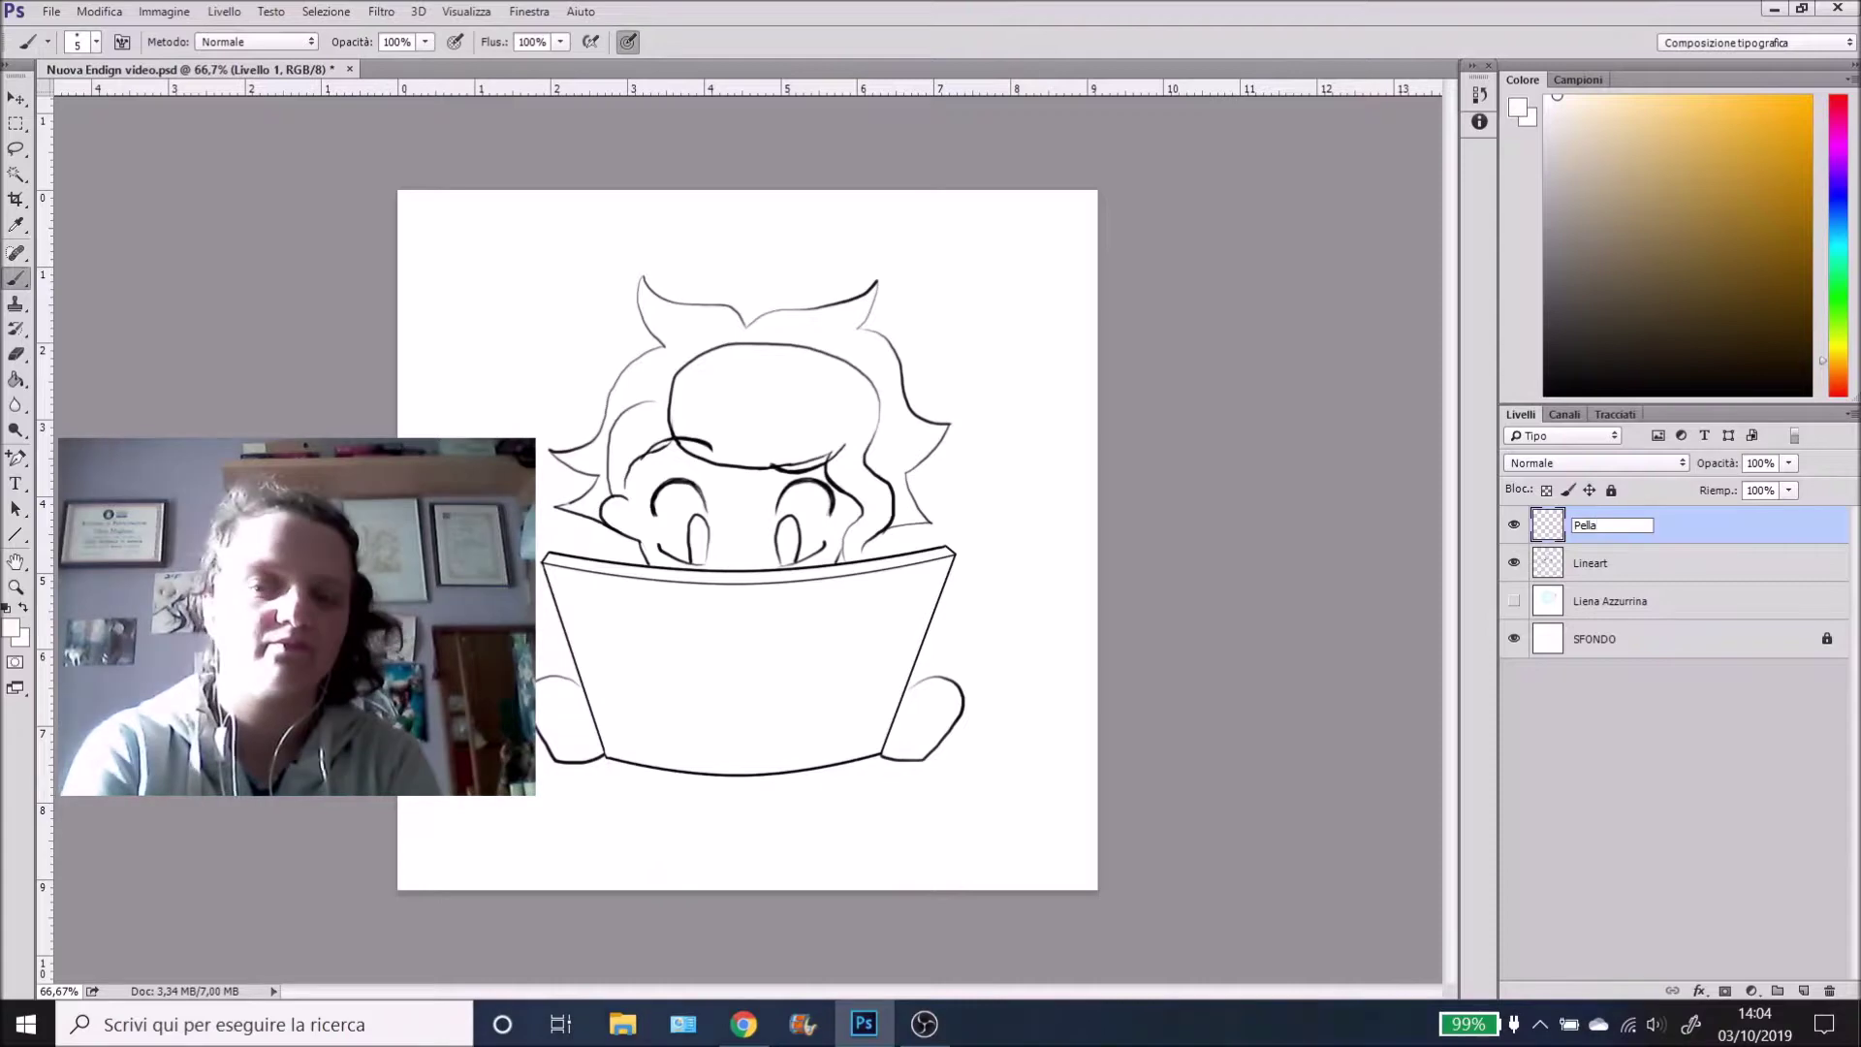
{"action": "type", "text": "e"}
{"action": "key", "text": "Return"}
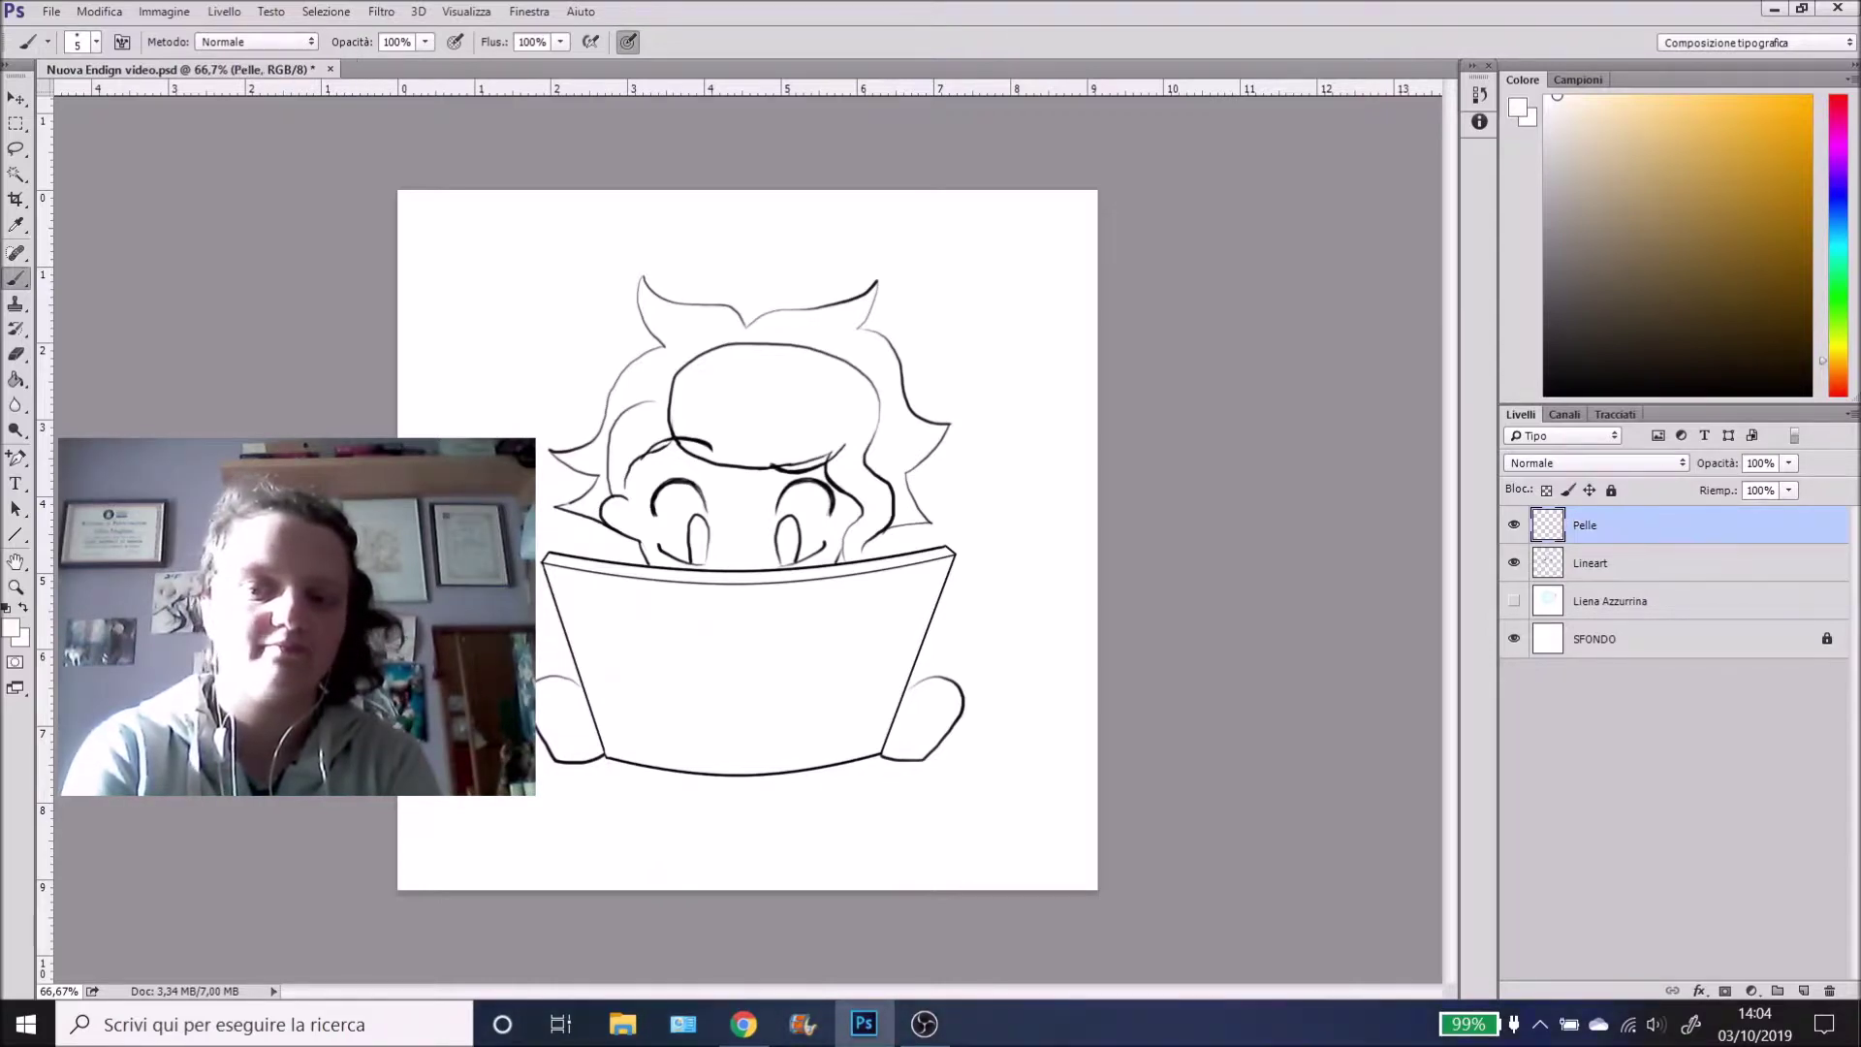
- Set the Brush tool's size to 30 px for painting on the Pelle layer
{"action": "right_click", "coordinate": [549, 439]}
{"action": "left_click", "coordinate": [807, 462]}
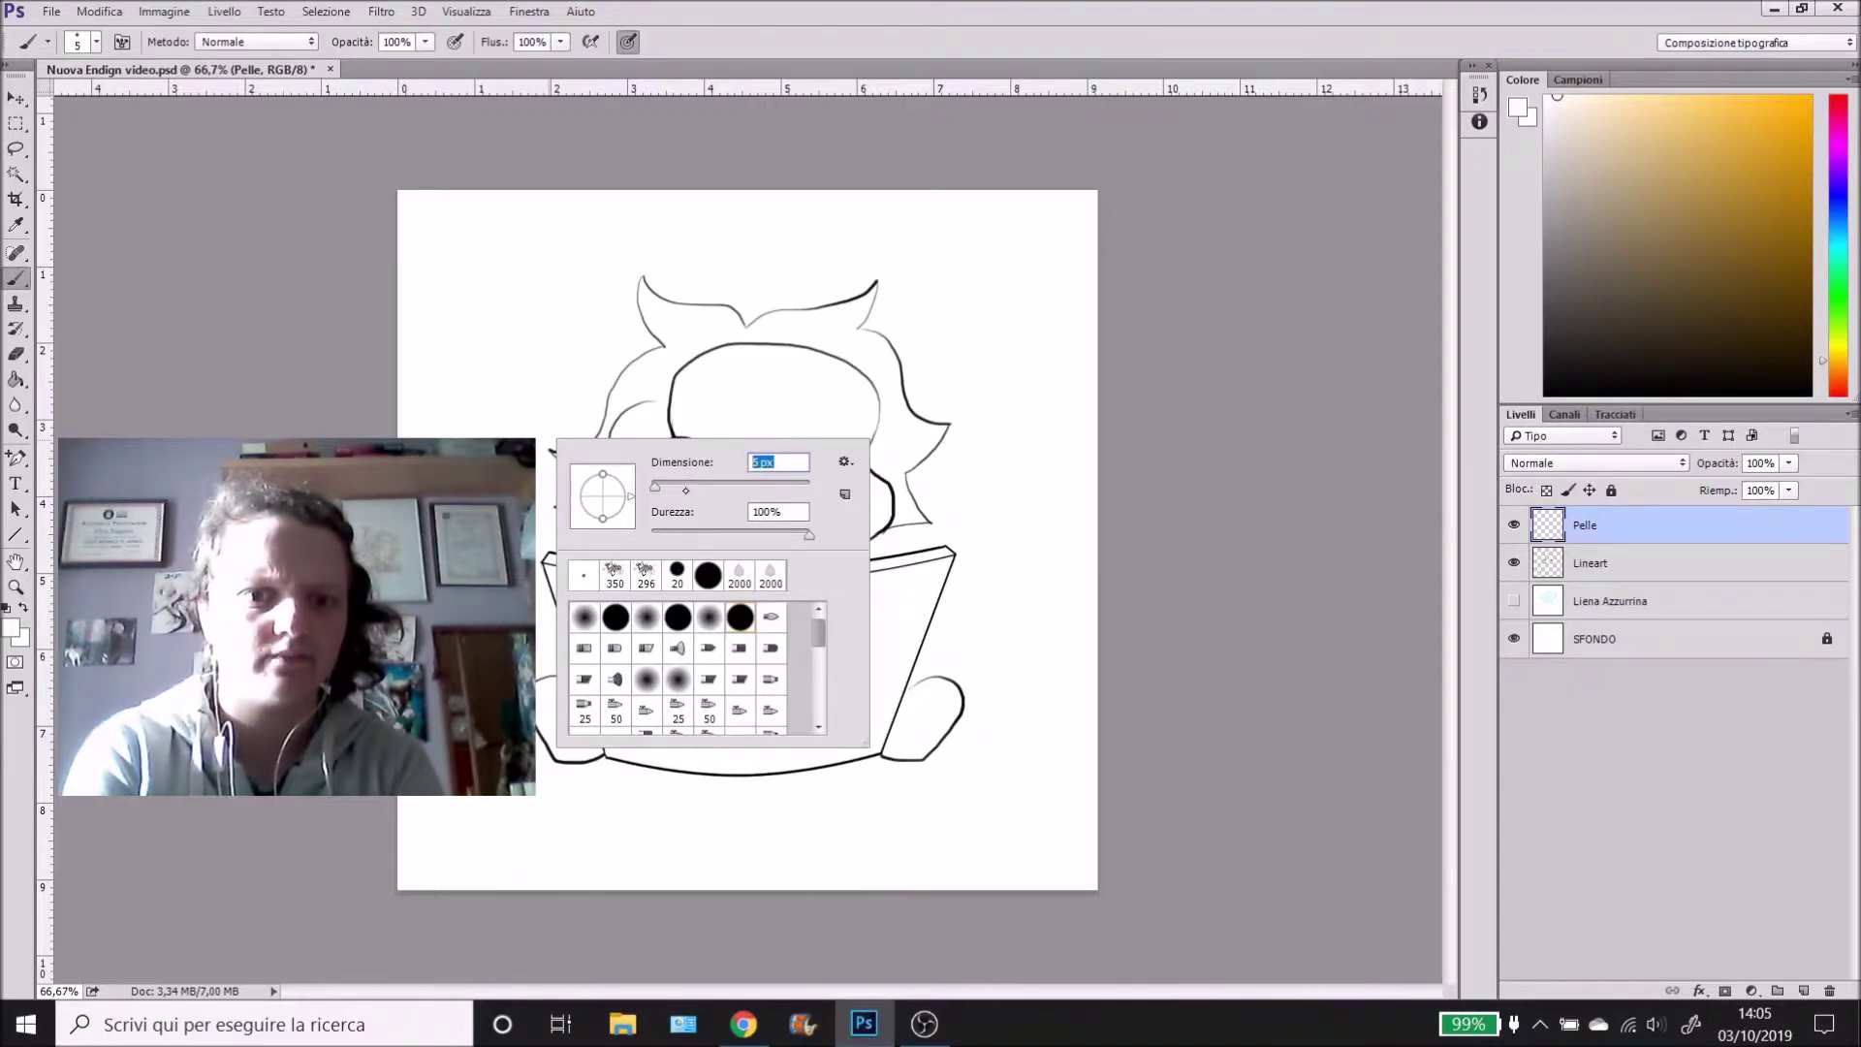
{"action": "type", "text": "30"}
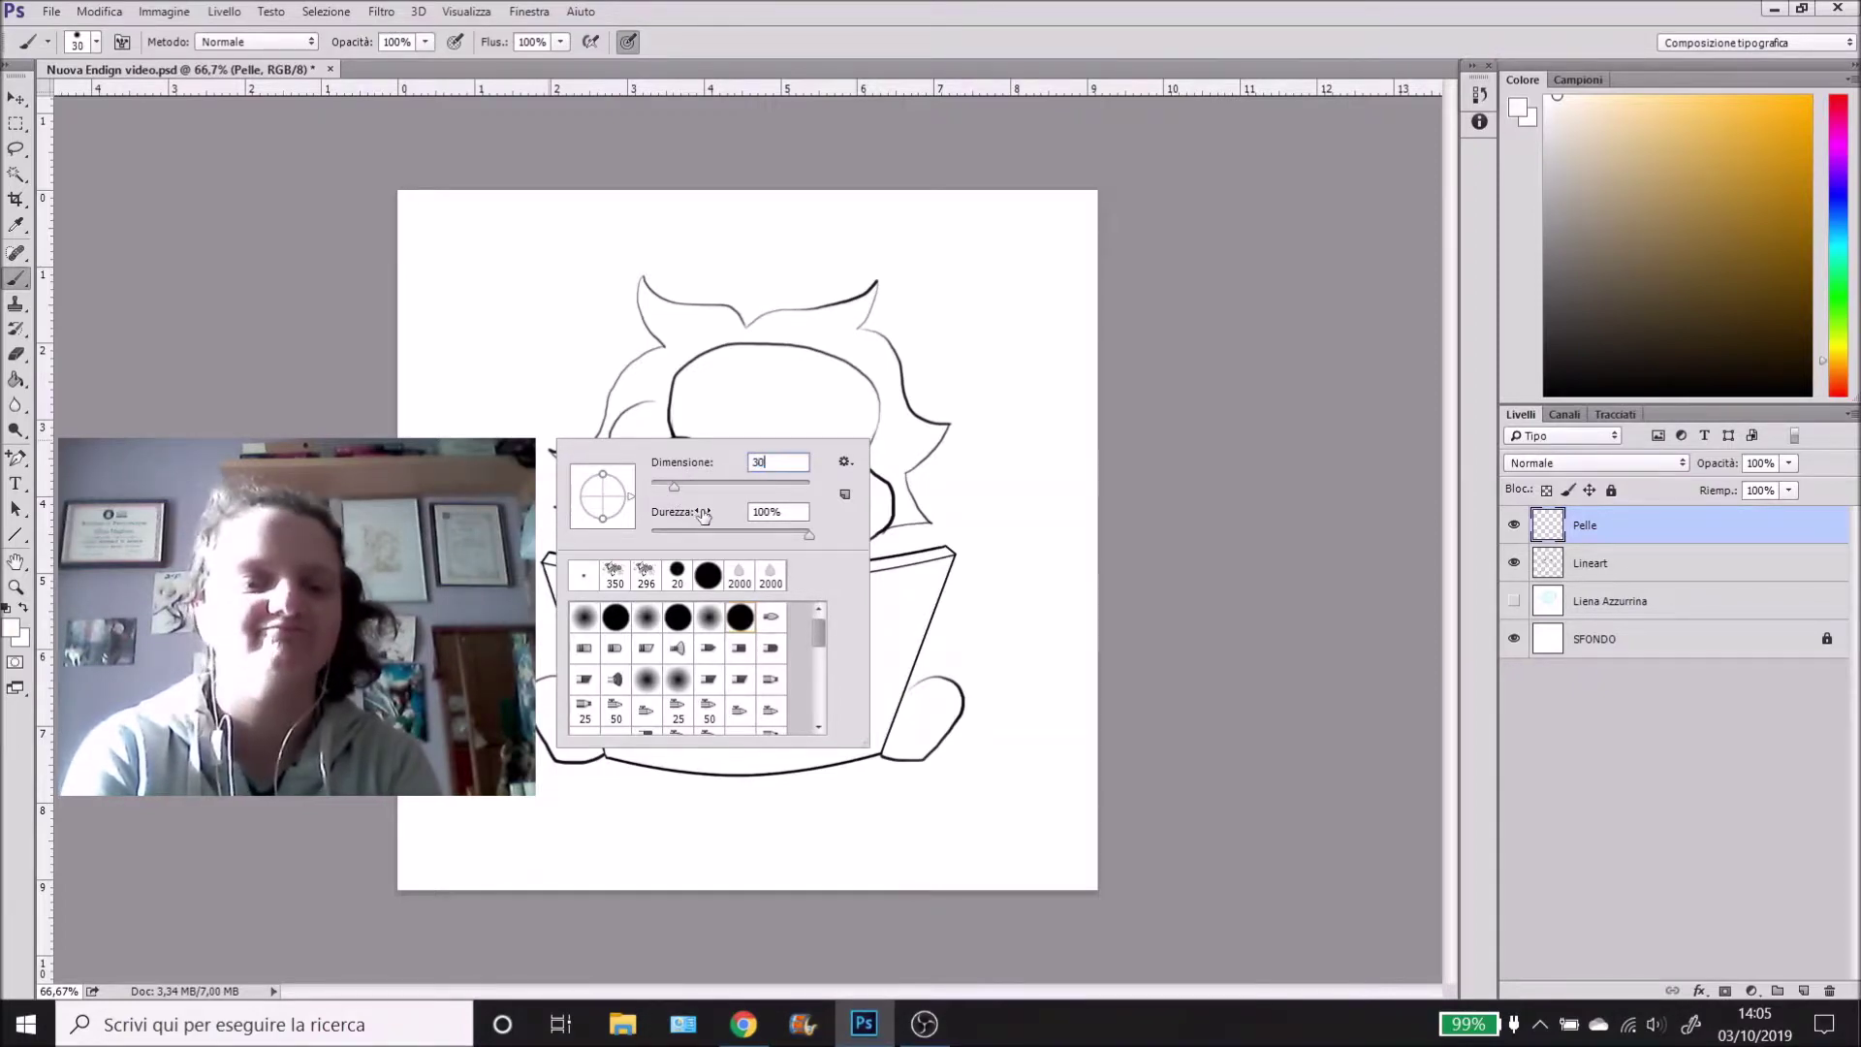
{"action": "key", "text": "Return"}
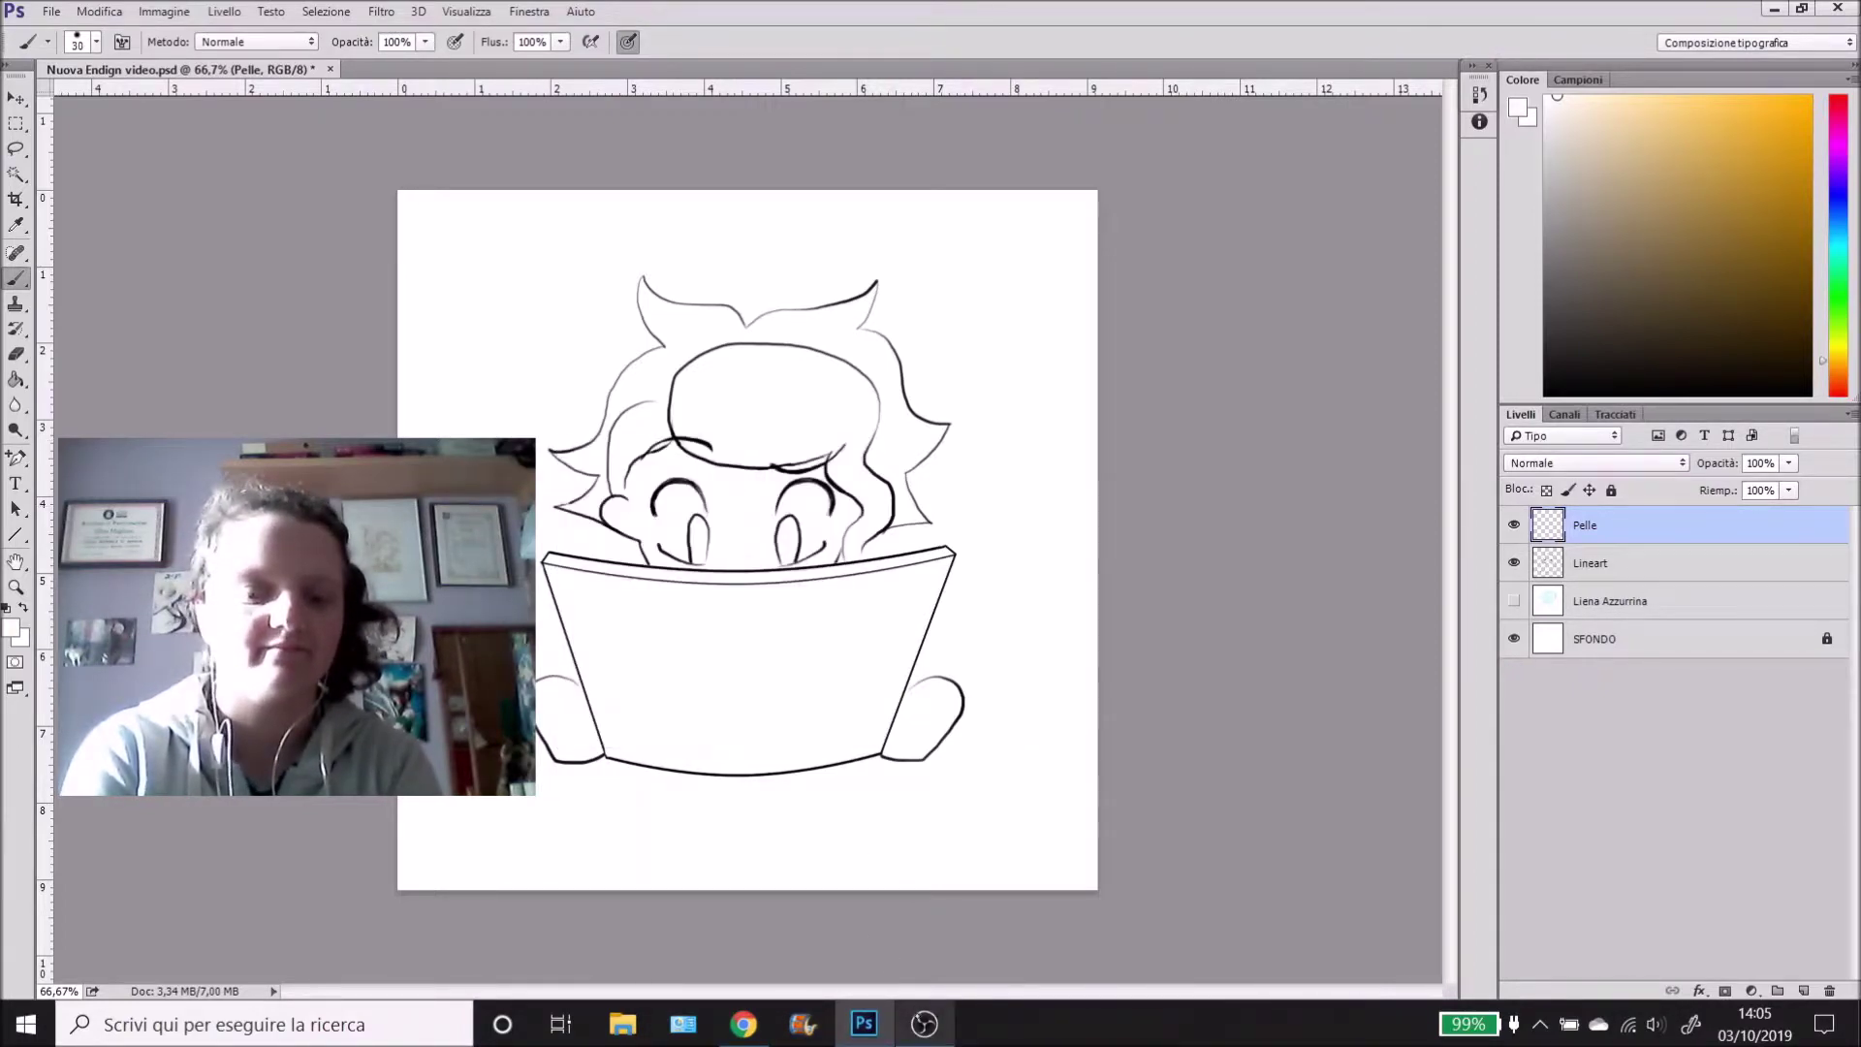
{"action": "left_click", "coordinate": [758, 1021]}
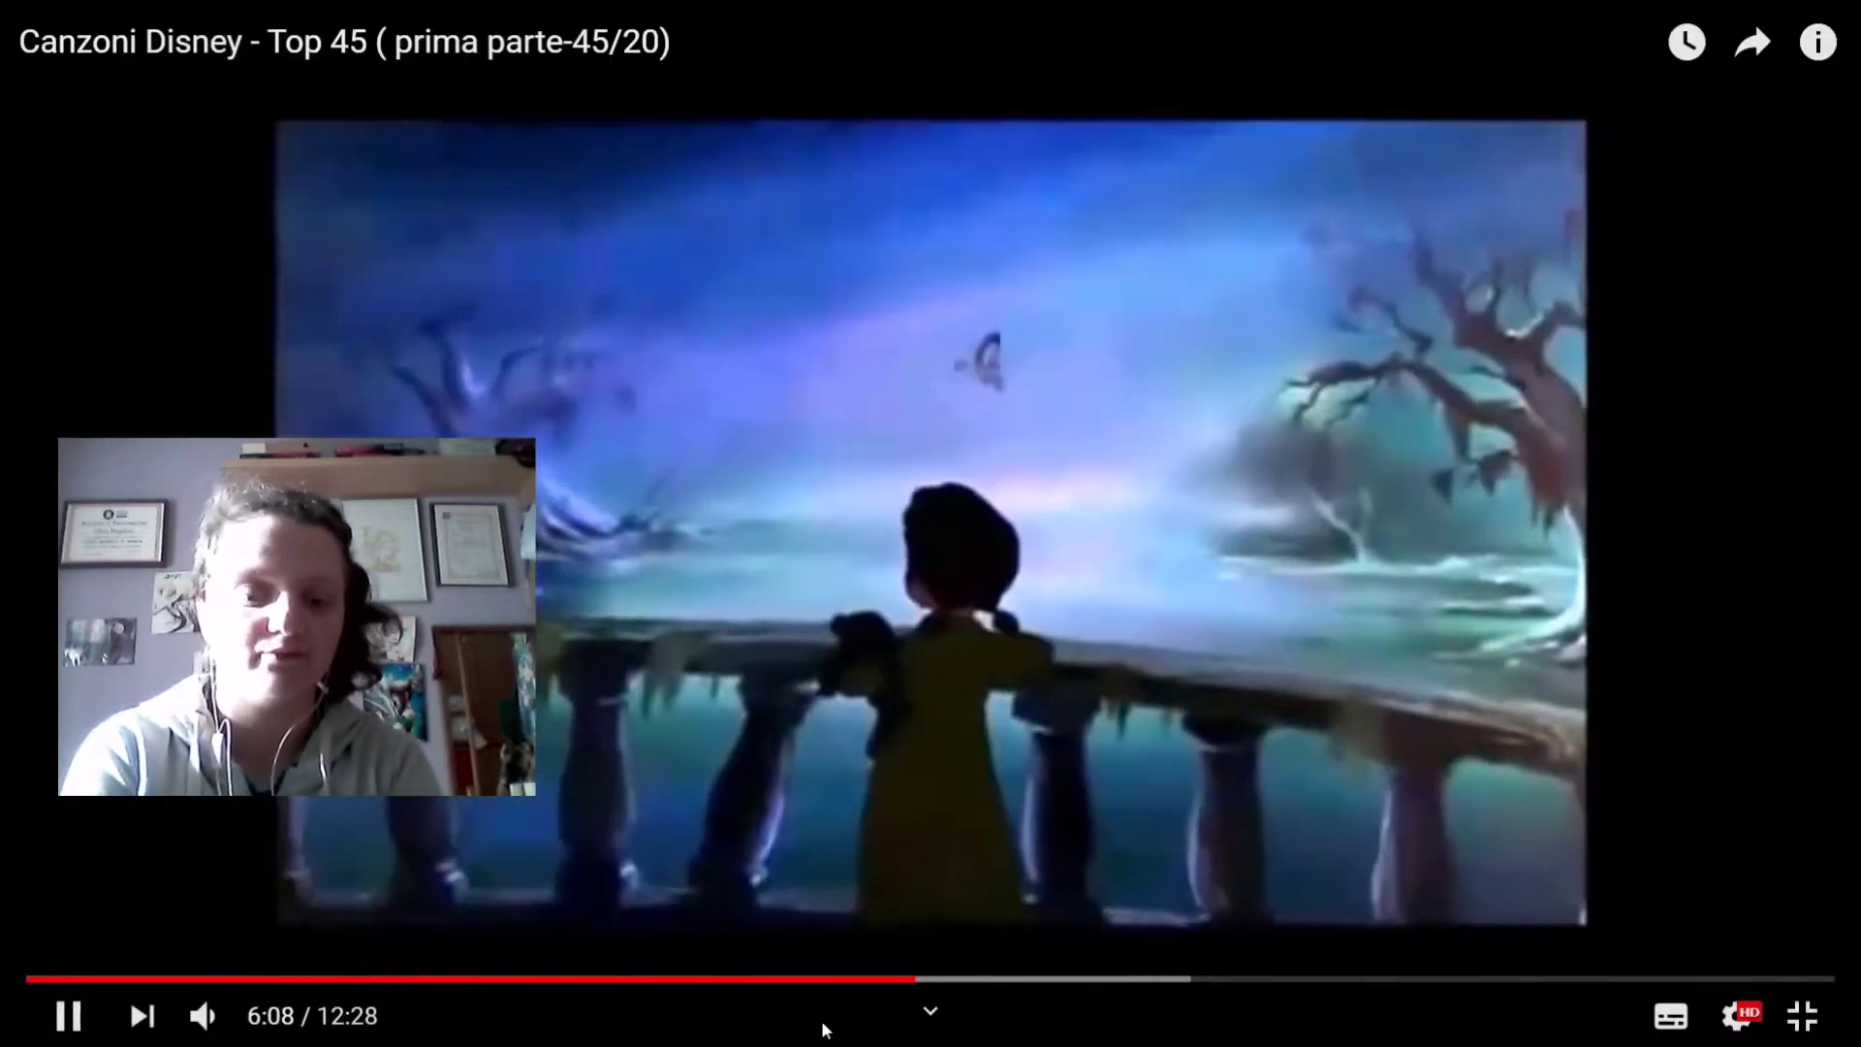
{"action": "left_click", "coordinate": [820, 1028]}
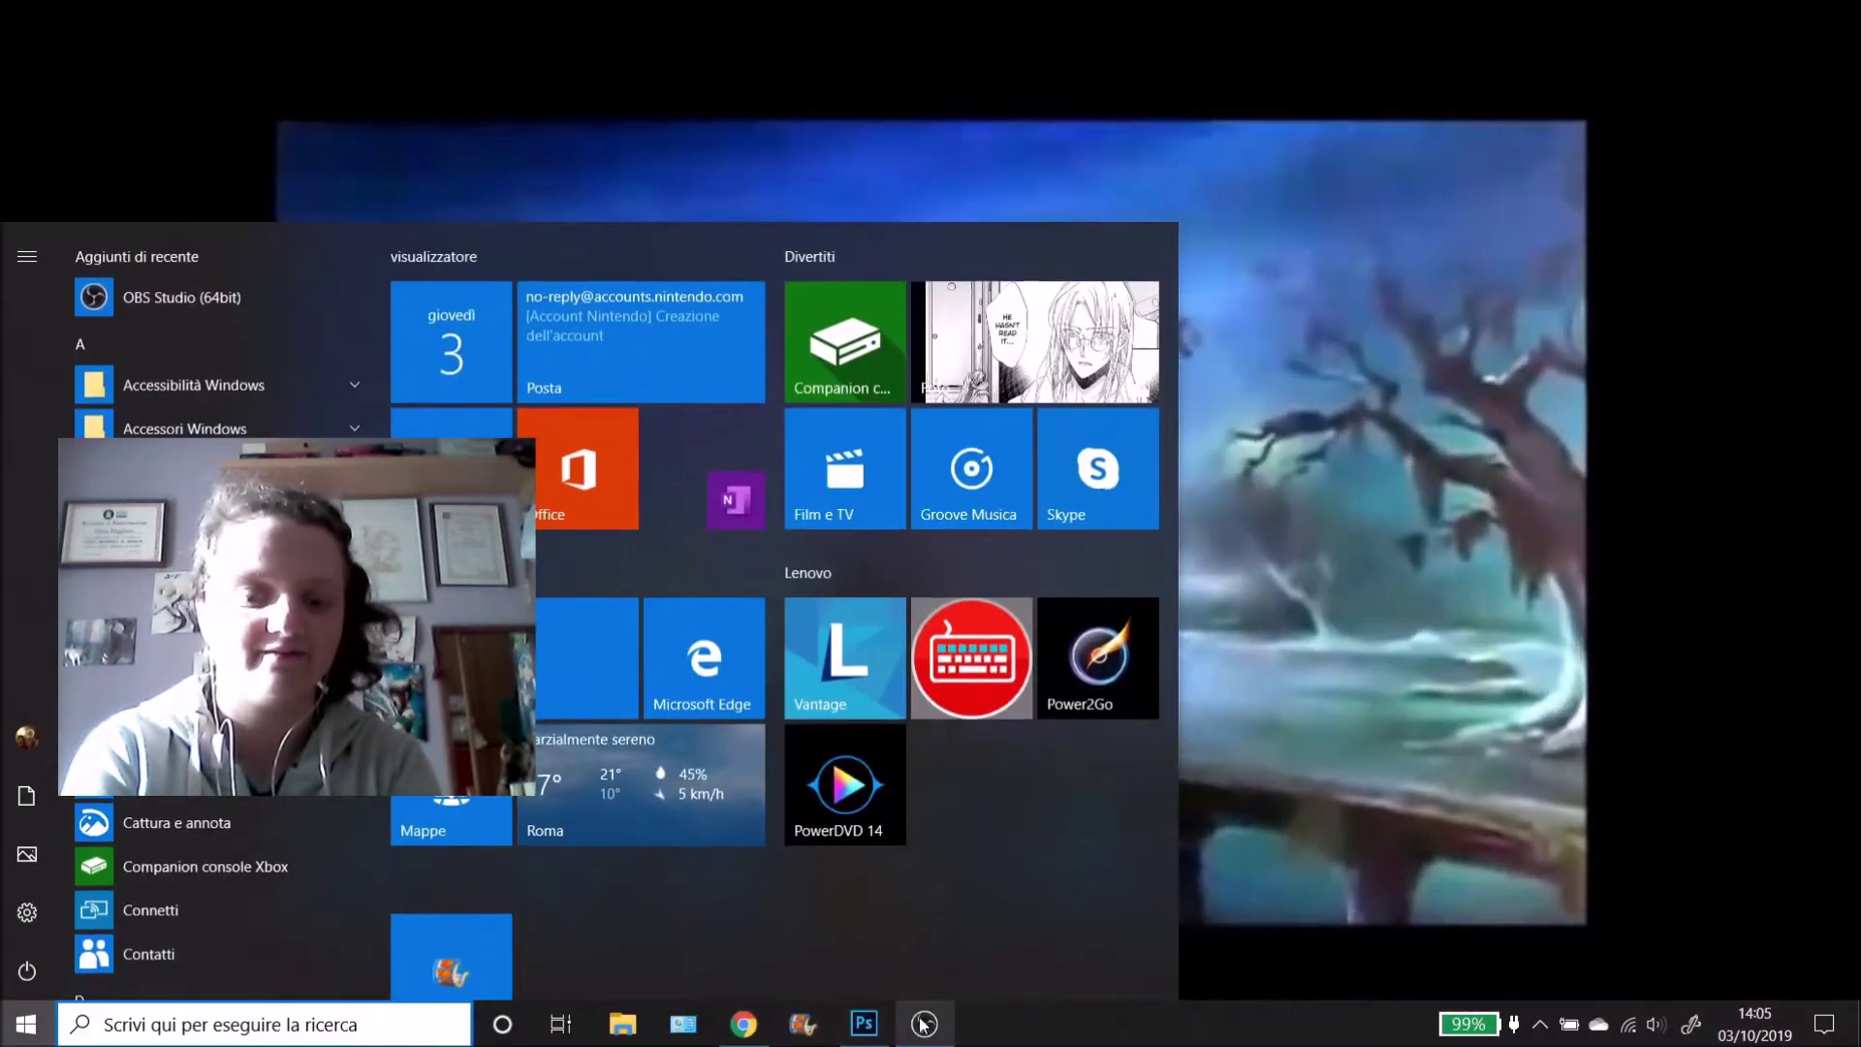
- Return to Photoshop and paint the character's face with pale skin colour on the Pelle layer, covering the area between hair and book
{"action": "left_click", "coordinate": [864, 1024]}
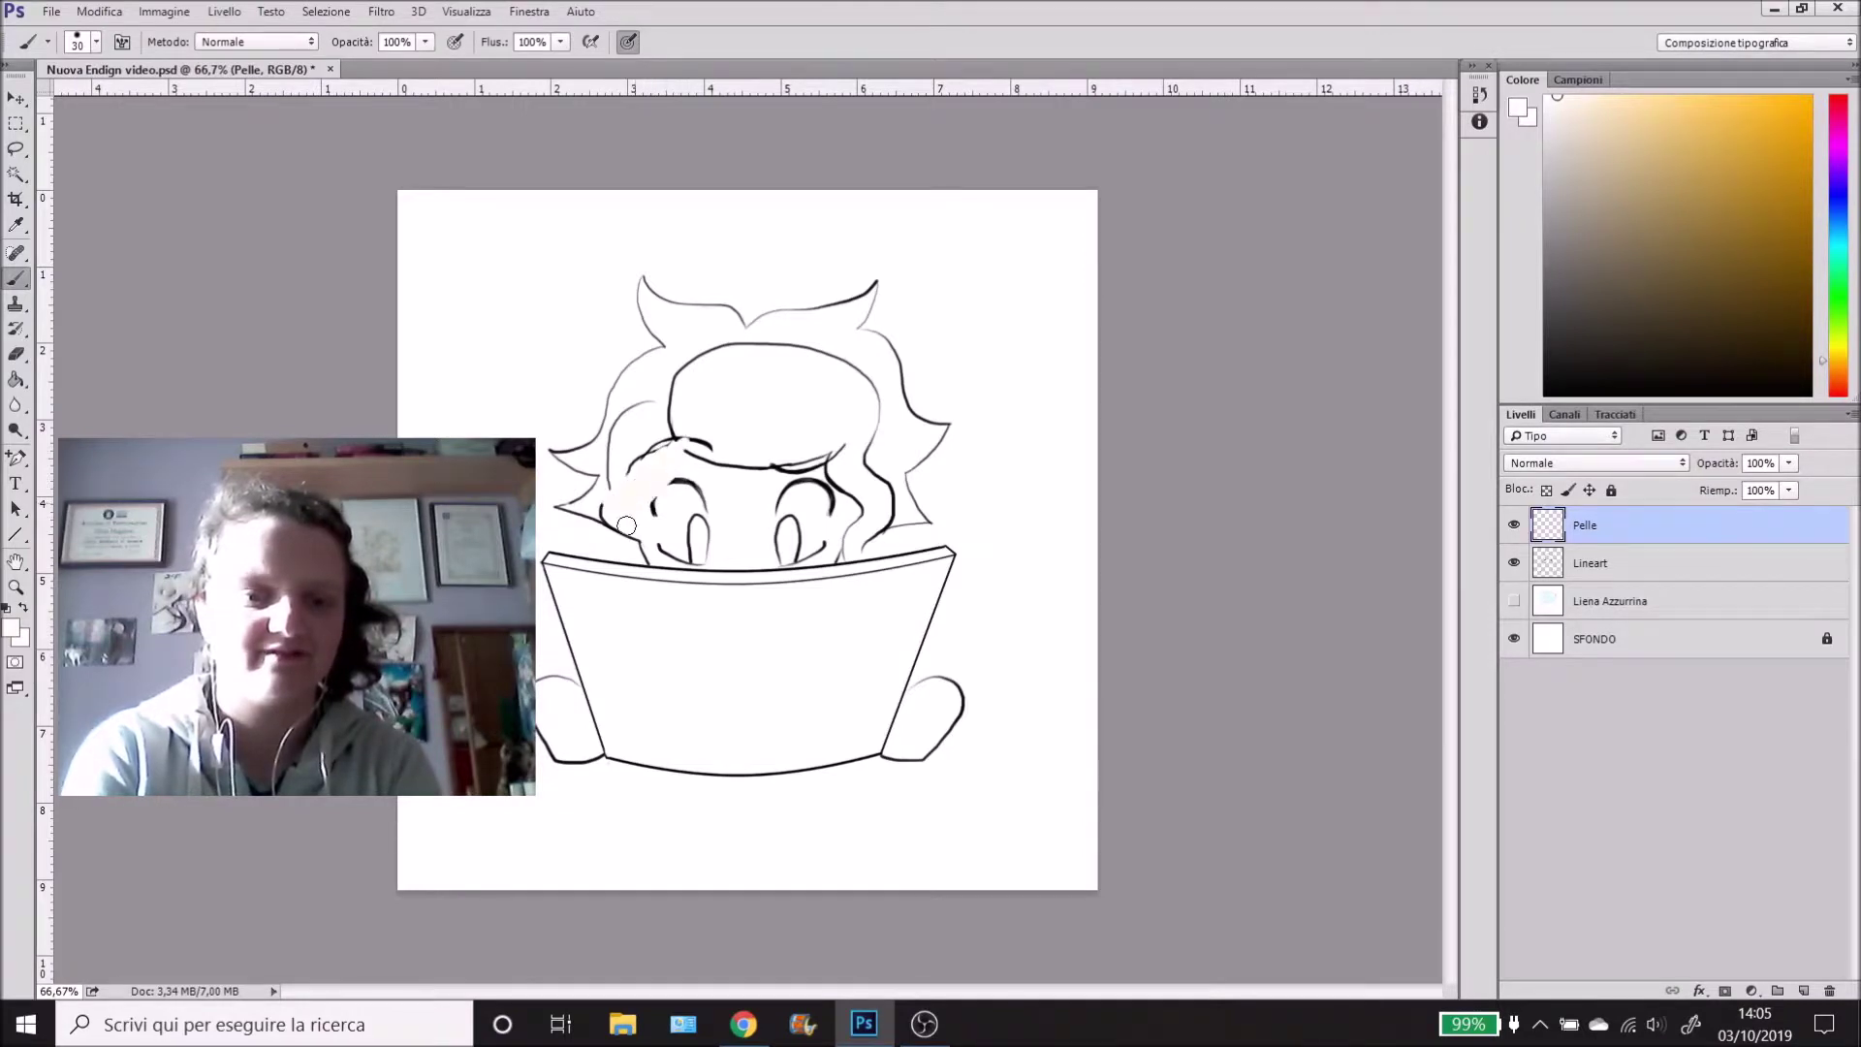
{"action": "mouse_move", "coordinate": [682, 505]}
{"action": "left_mouse_down"}
{"action": "mouse_move", "coordinate": [712, 453]}
{"action": "mouse_move", "coordinate": [714, 473]}
{"action": "mouse_move", "coordinate": [781, 463]}
{"action": "mouse_move", "coordinate": [773, 508]}
{"action": "mouse_move", "coordinate": [807, 474]}
{"action": "mouse_move", "coordinate": [765, 569]}
{"action": "mouse_move", "coordinate": [864, 506]}
{"action": "mouse_move", "coordinate": [807, 572]}
{"action": "mouse_move", "coordinate": [741, 564]}
{"action": "mouse_move", "coordinate": [770, 530]}
{"action": "mouse_move", "coordinate": [754, 532]}
{"action": "mouse_move", "coordinate": [763, 476]}
{"action": "mouse_move", "coordinate": [607, 537]}
{"action": "mouse_move", "coordinate": [622, 475]}
{"action": "mouse_move", "coordinate": [721, 452]}
{"action": "left_mouse_up"}
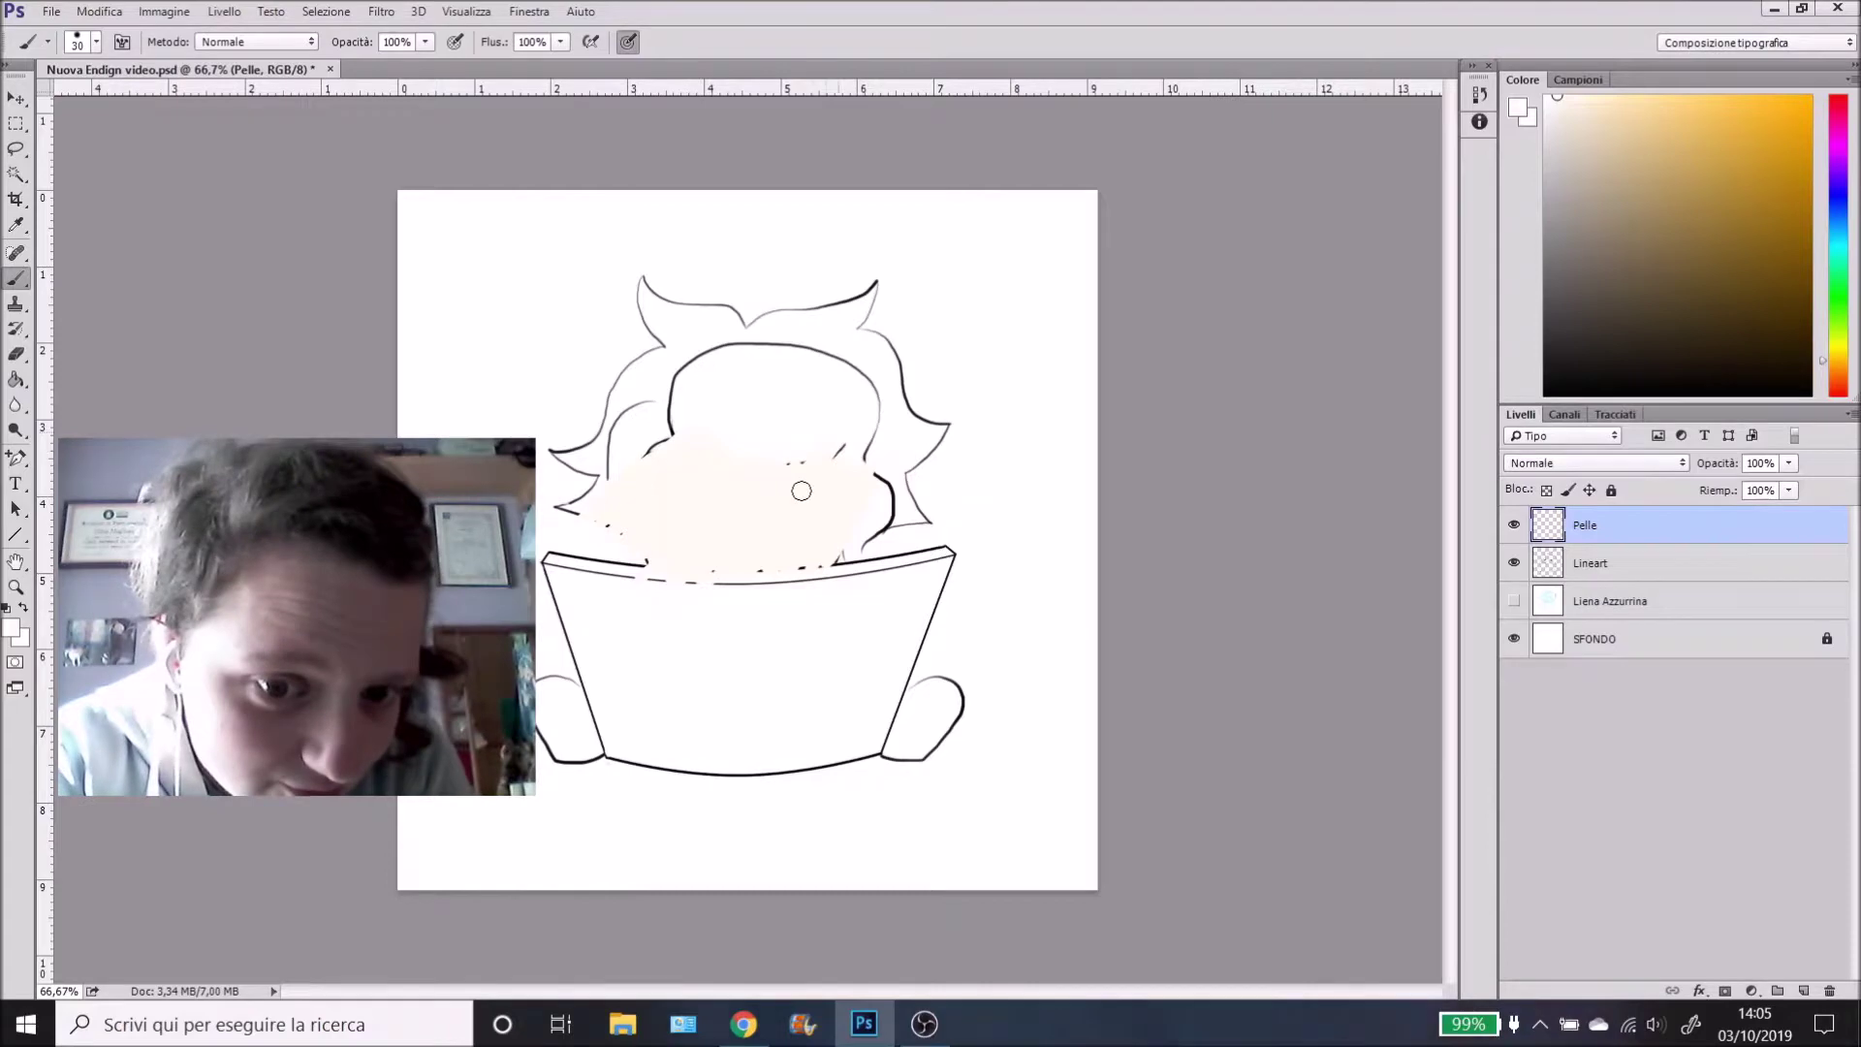
{"action": "left_click_drag", "start_coordinate": [831, 431], "coordinate": [817, 498]}
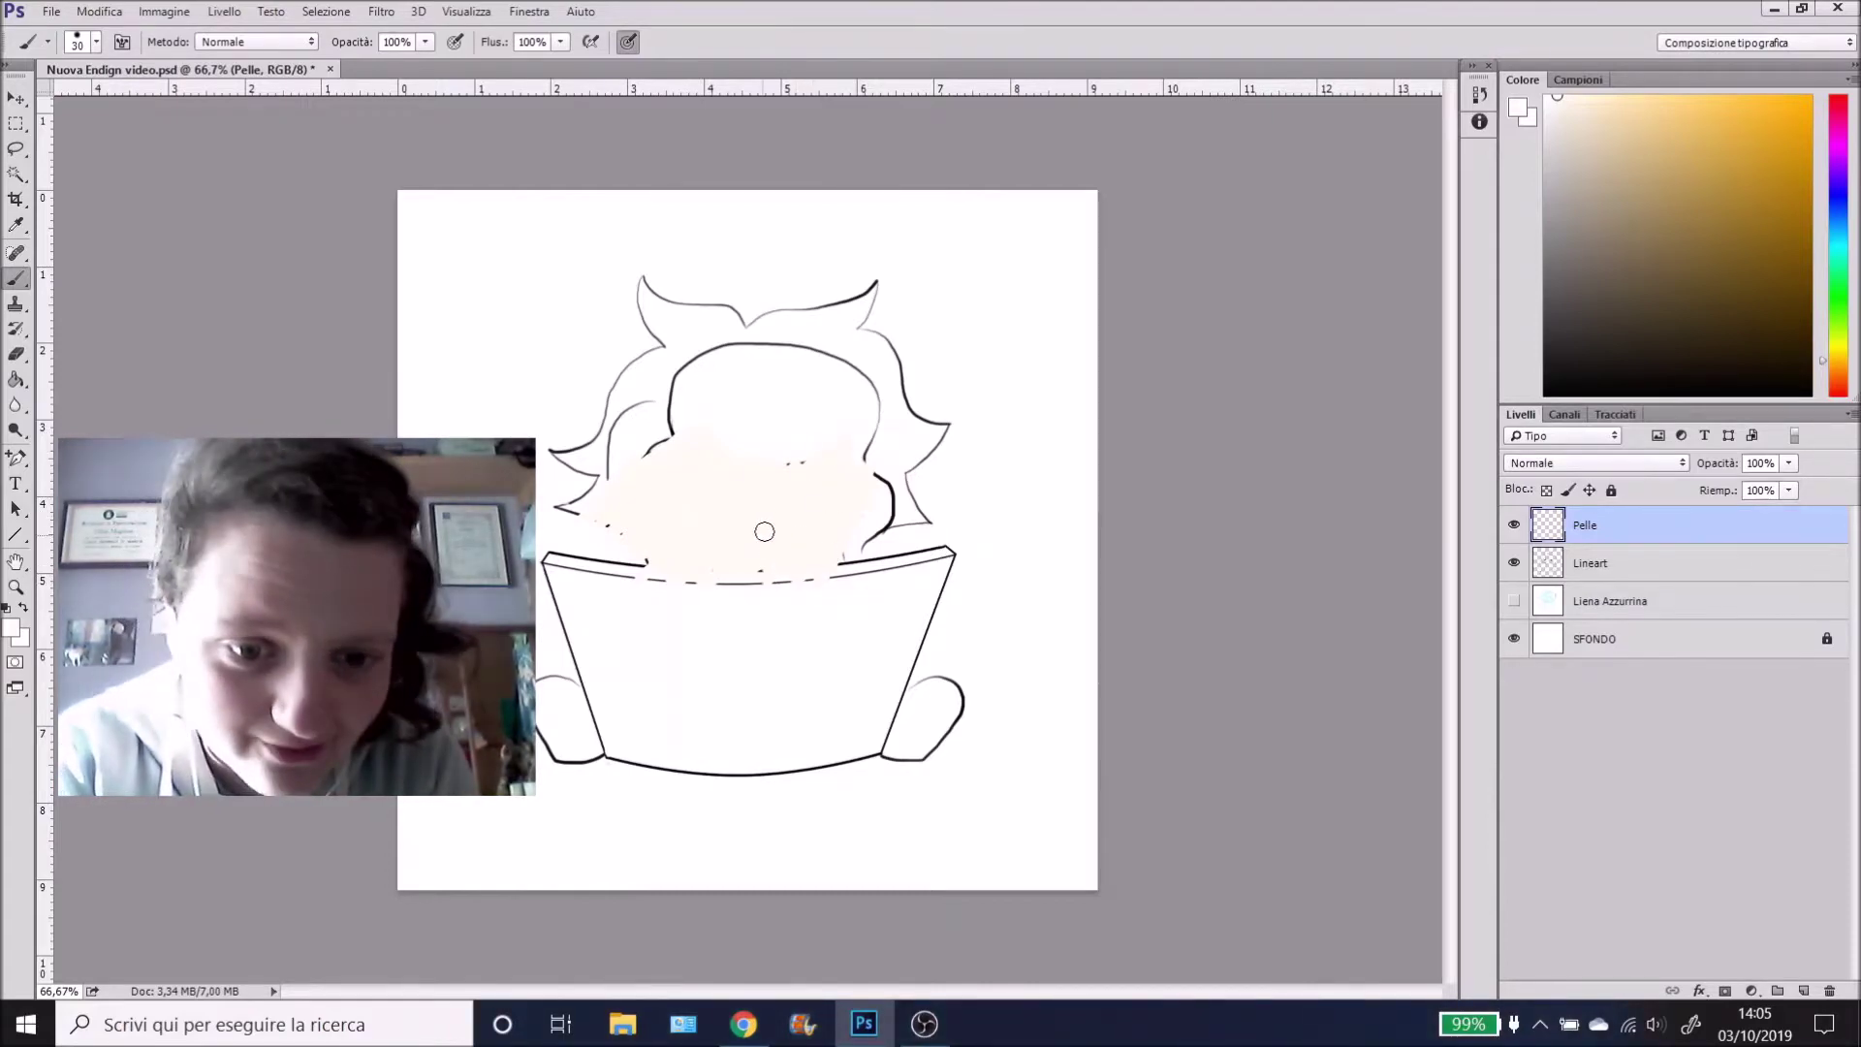
{"action": "left_click_drag", "start_coordinate": [669, 455], "coordinate": [651, 449]}
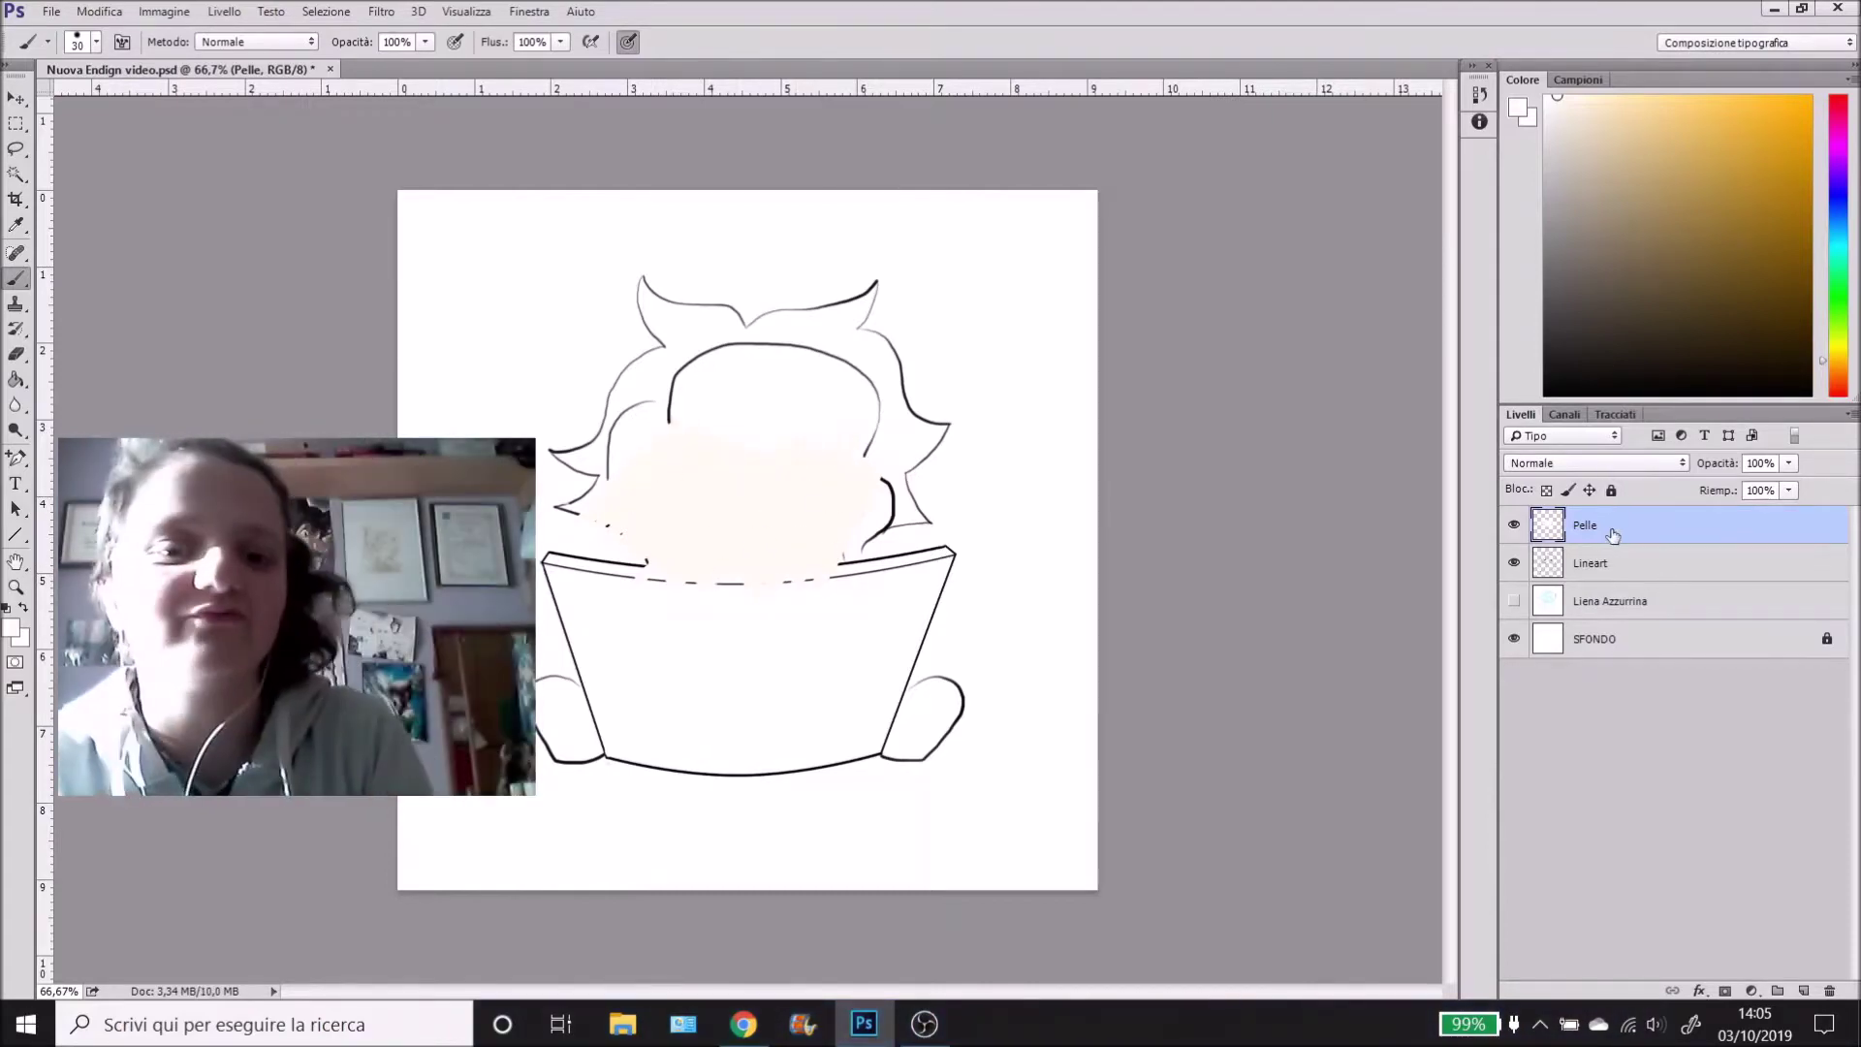
- Move the Lineart layer above the Pelle layer and make Pelle the active layer
{"action": "left_click_drag", "start_coordinate": [1623, 569], "coordinate": [1611, 529]}
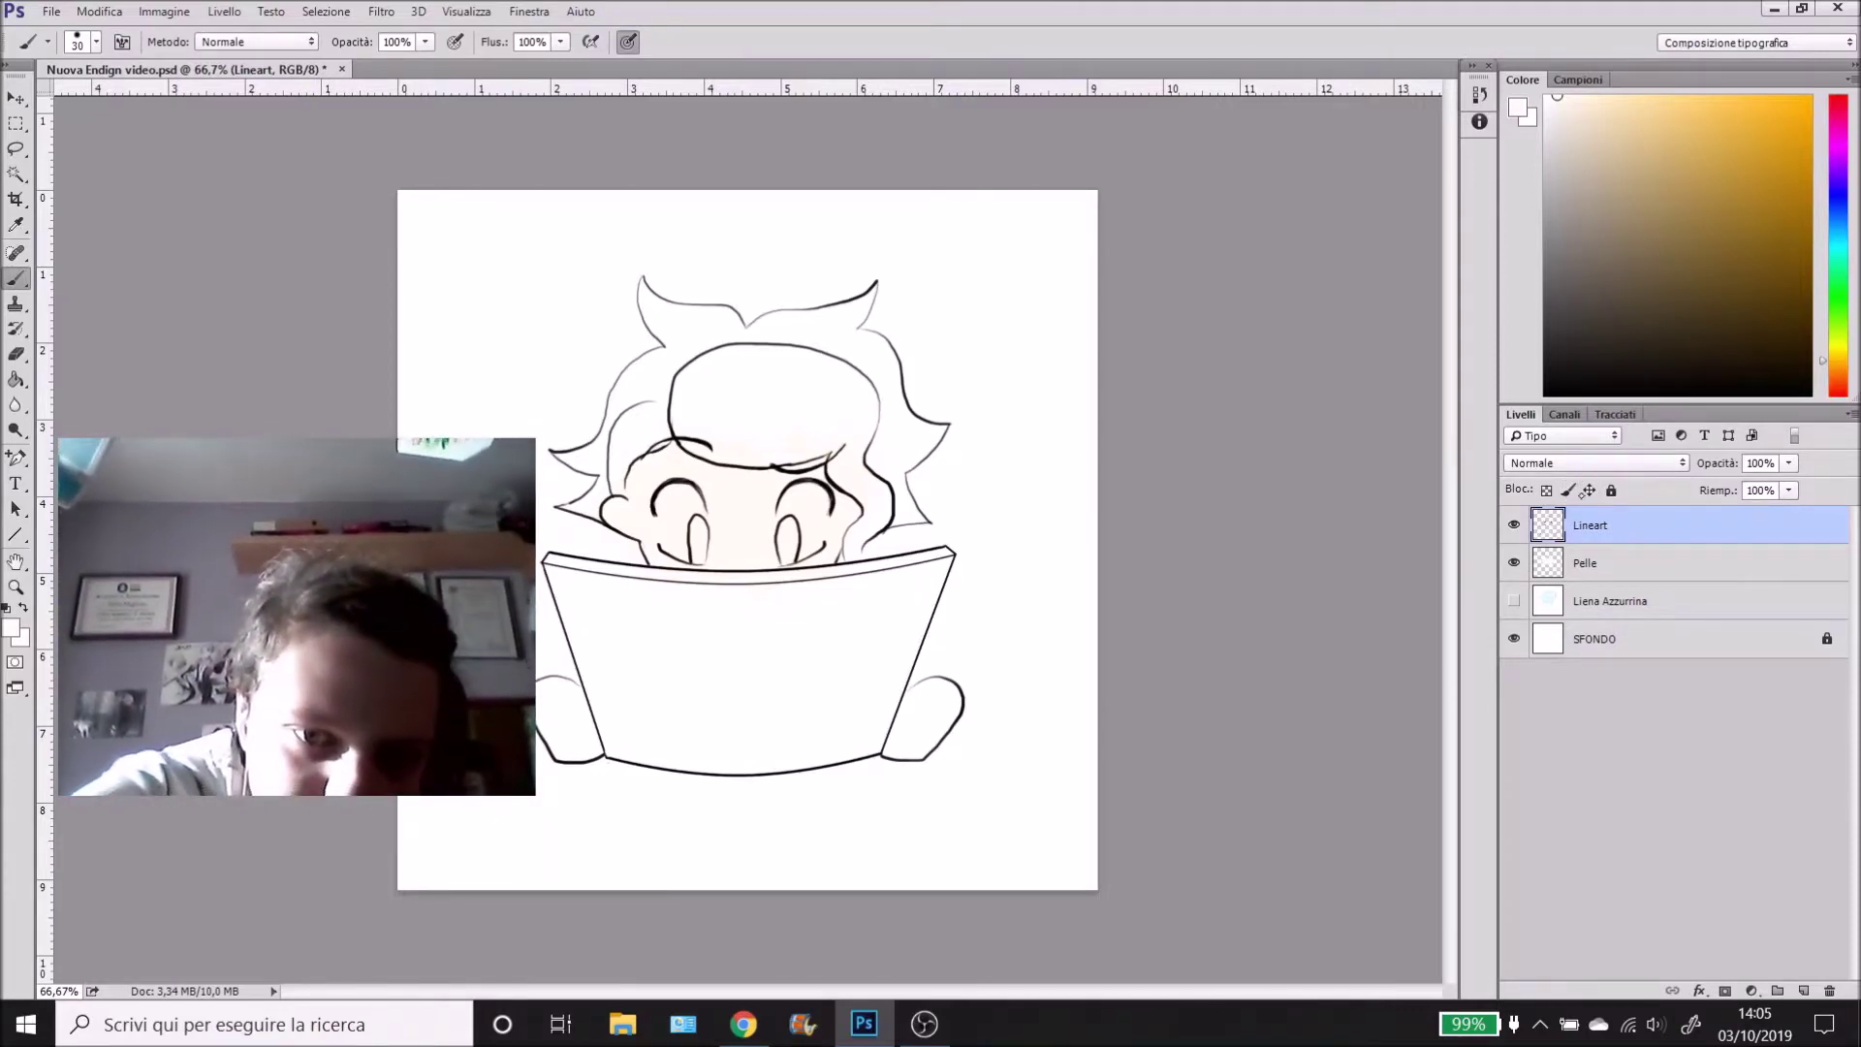
{"action": "left_click", "coordinate": [1625, 569]}
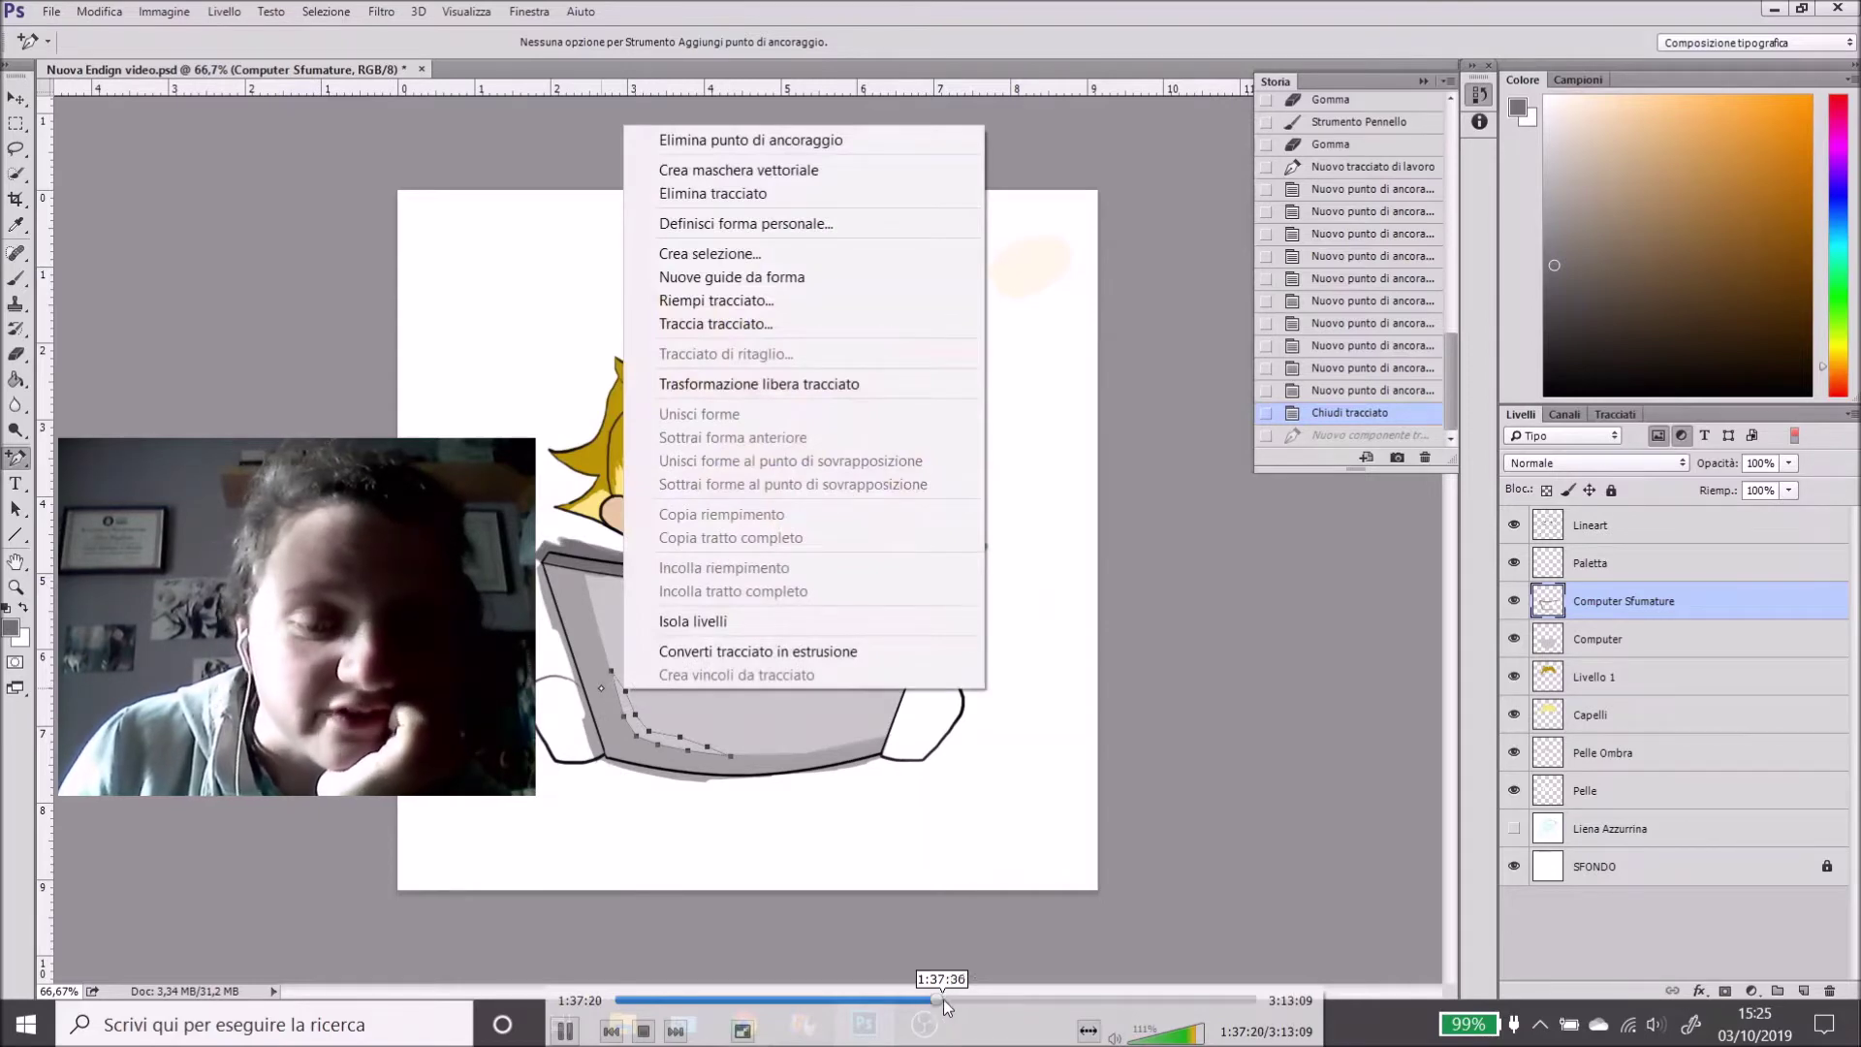
- Skip through the recorded drawing session to about 3:11:36 to review the colouring stages and the finished character
{"action": "left_click", "coordinate": [962, 1001]}
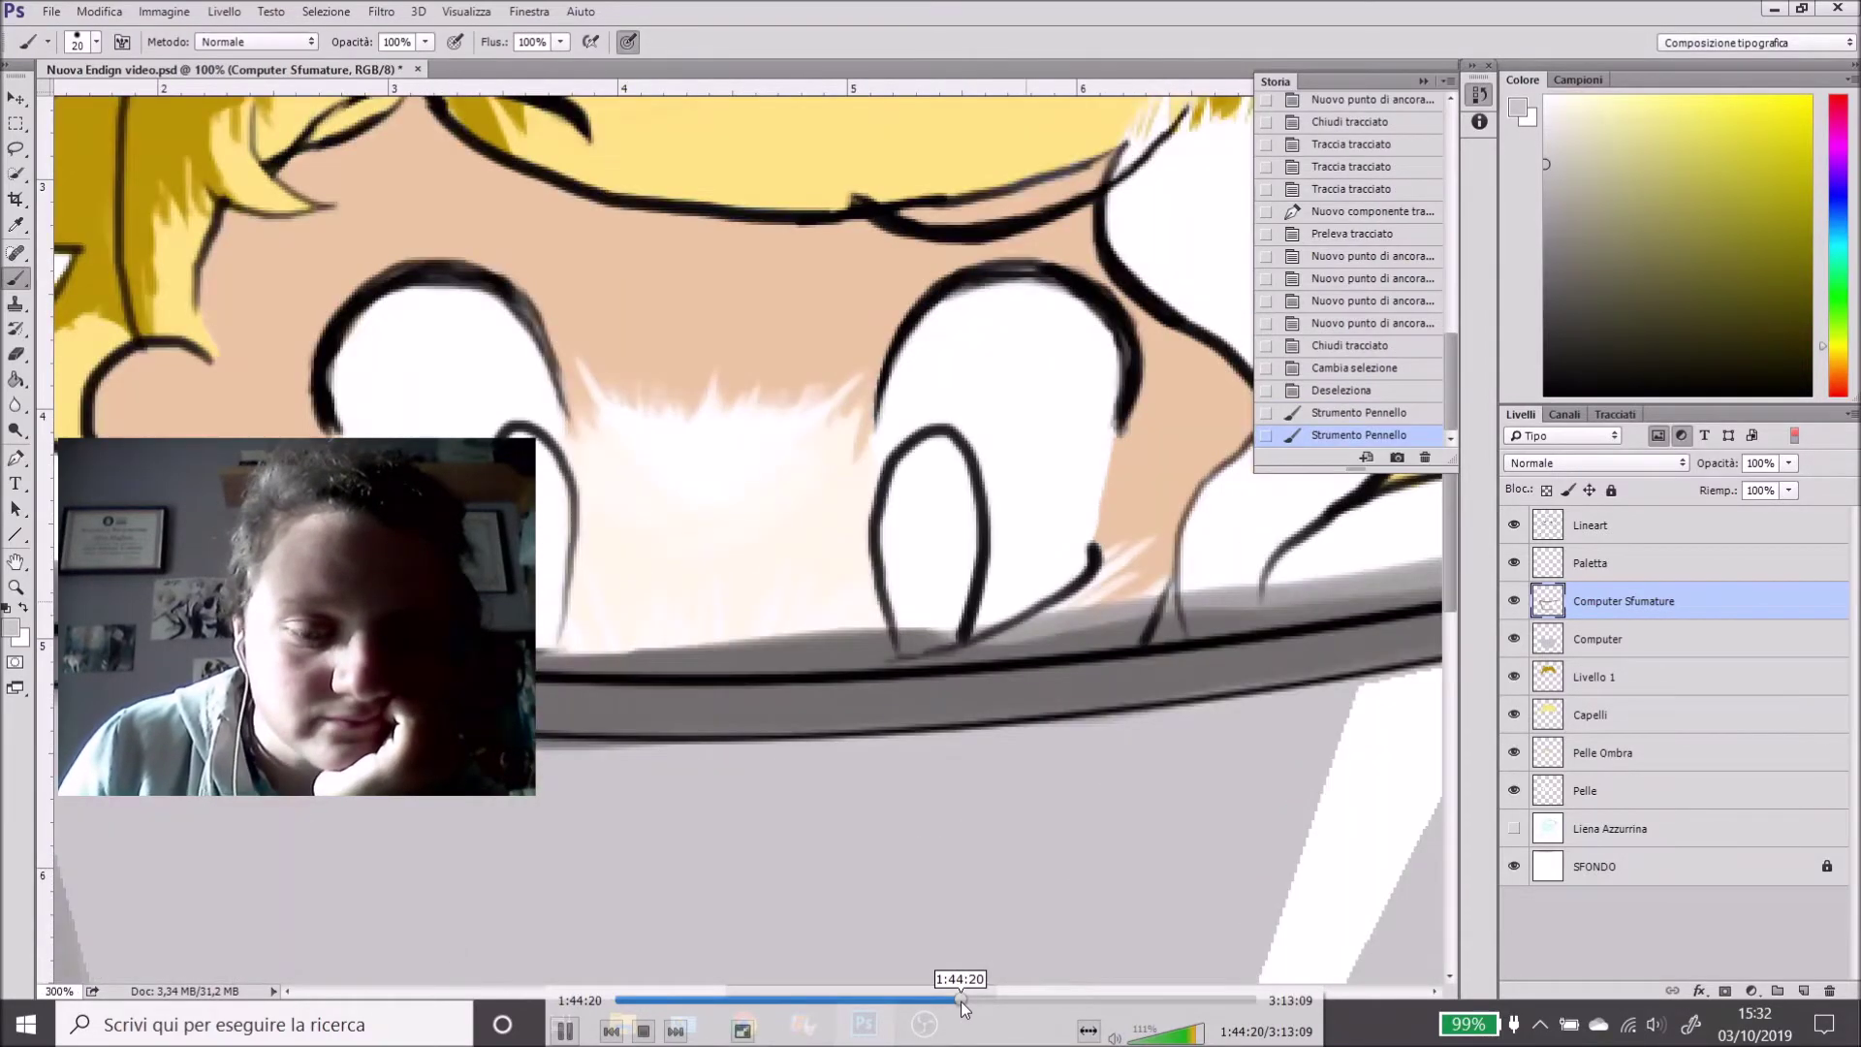
{"action": "left_click", "coordinate": [999, 1001]}
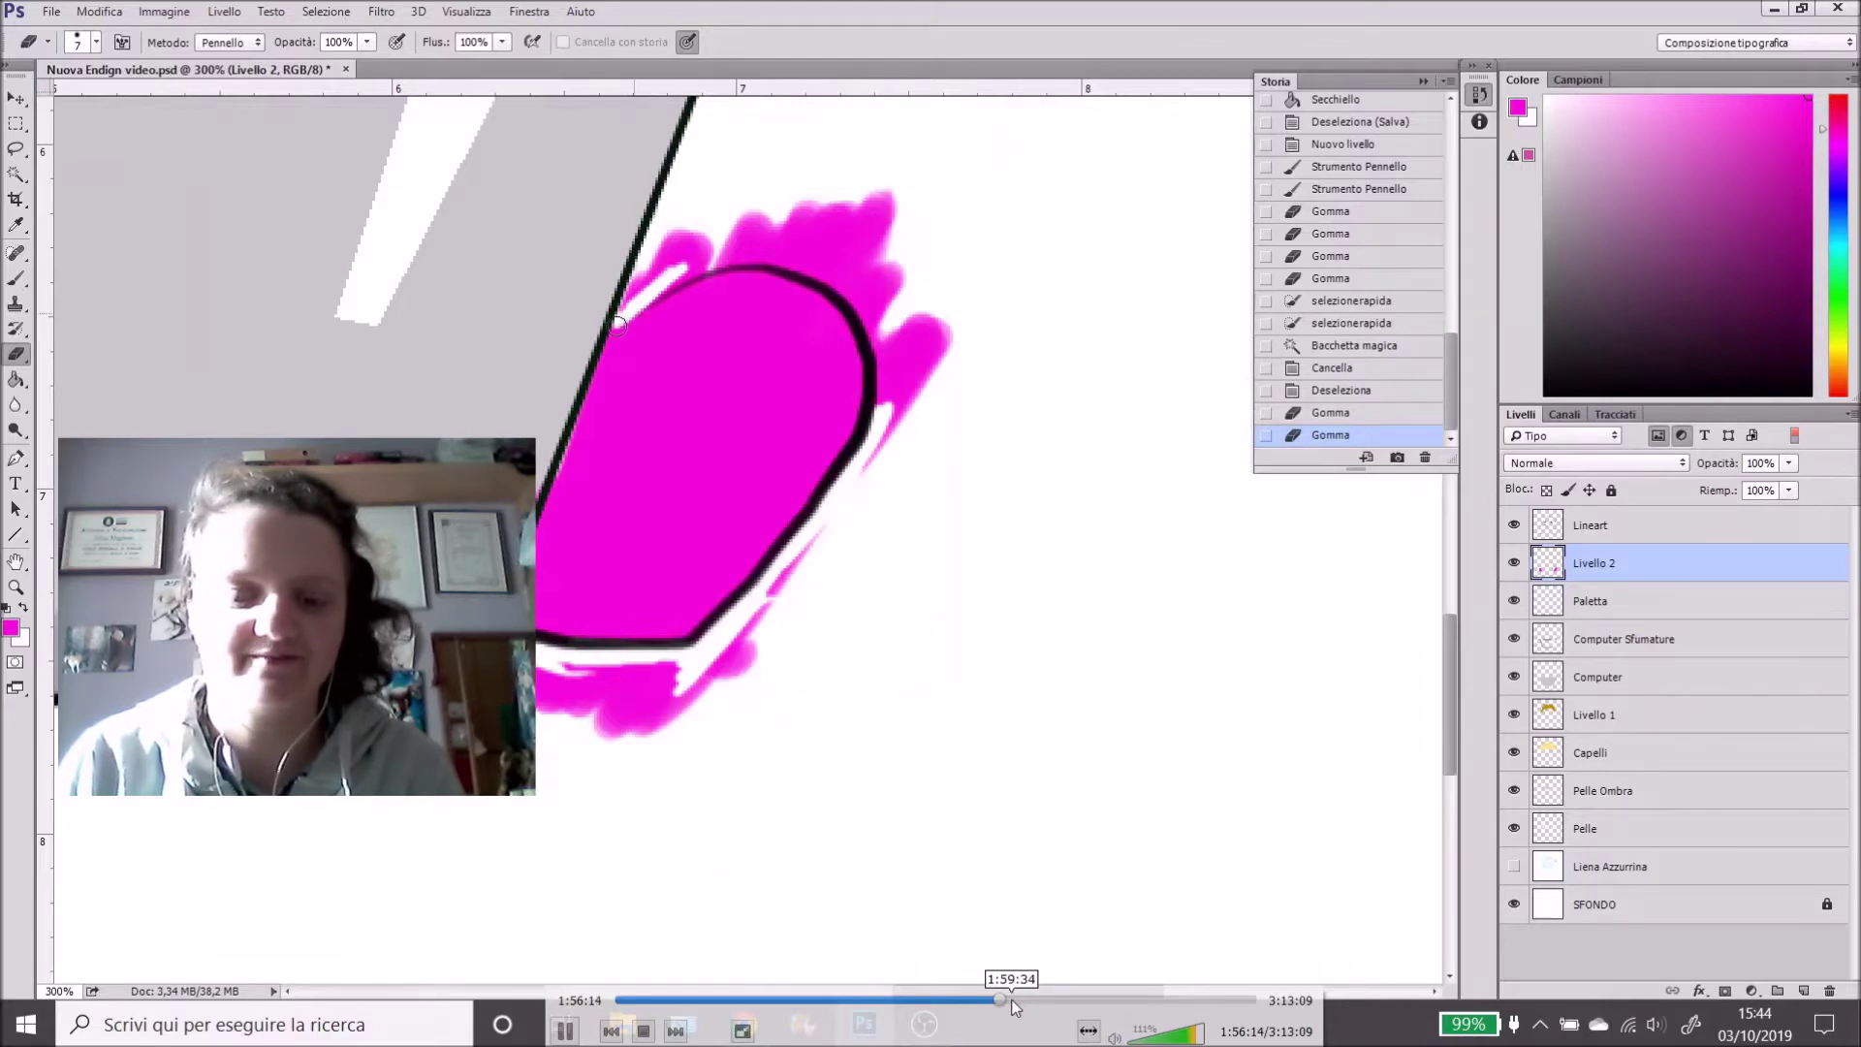
{"action": "left_click", "coordinate": [1167, 1000]}
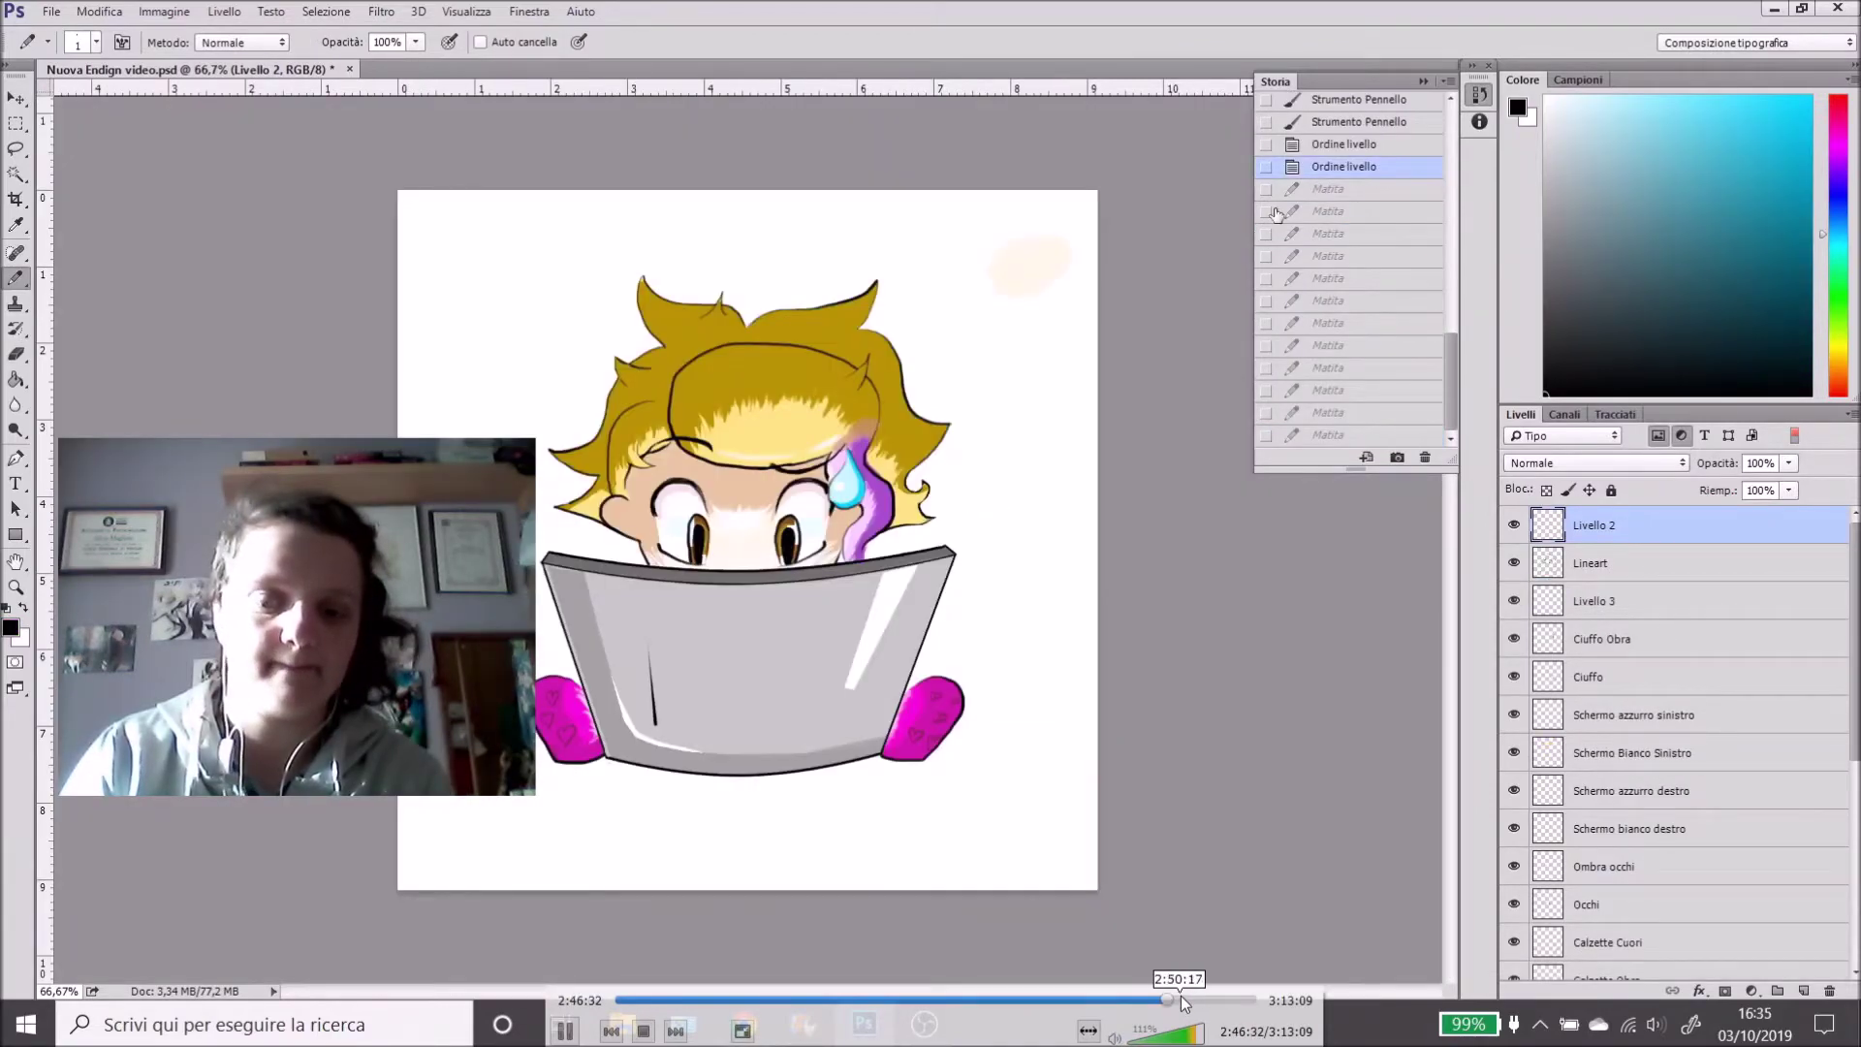
{"action": "left_click", "coordinate": [1185, 998]}
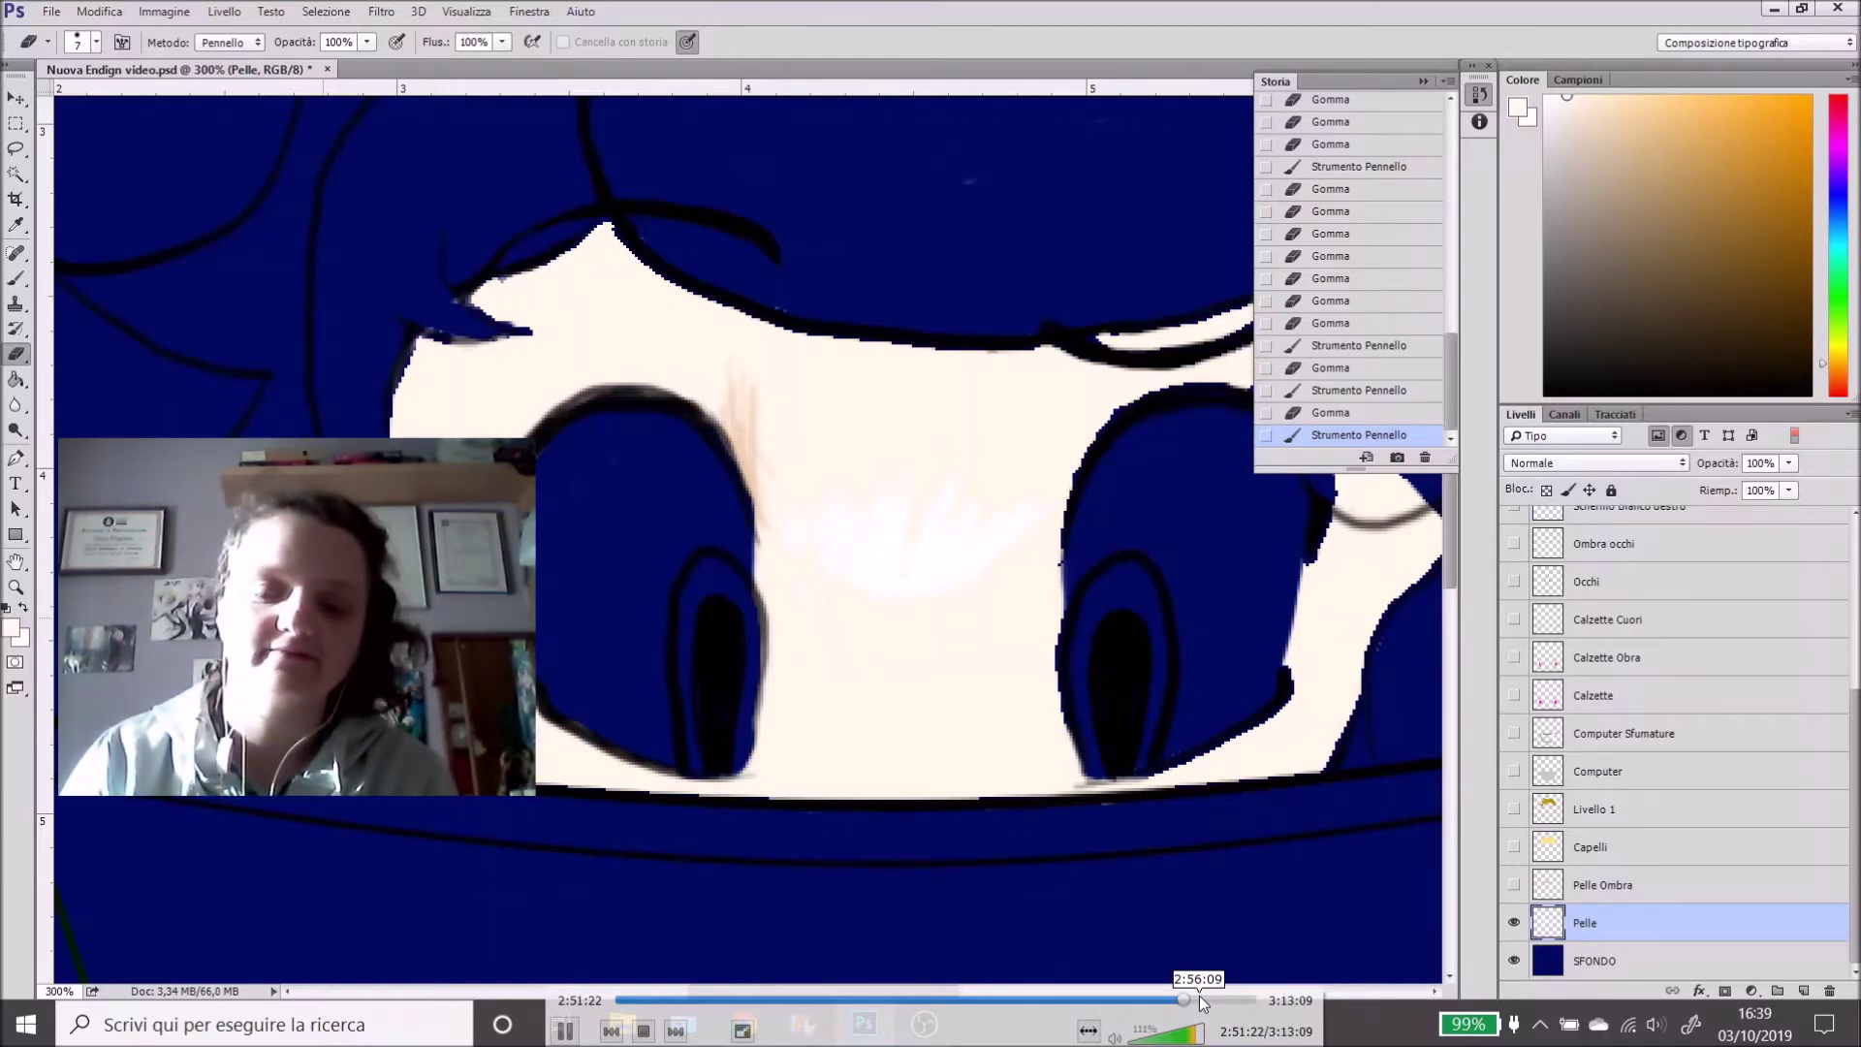
{"action": "left_click", "coordinate": [1179, 998]}
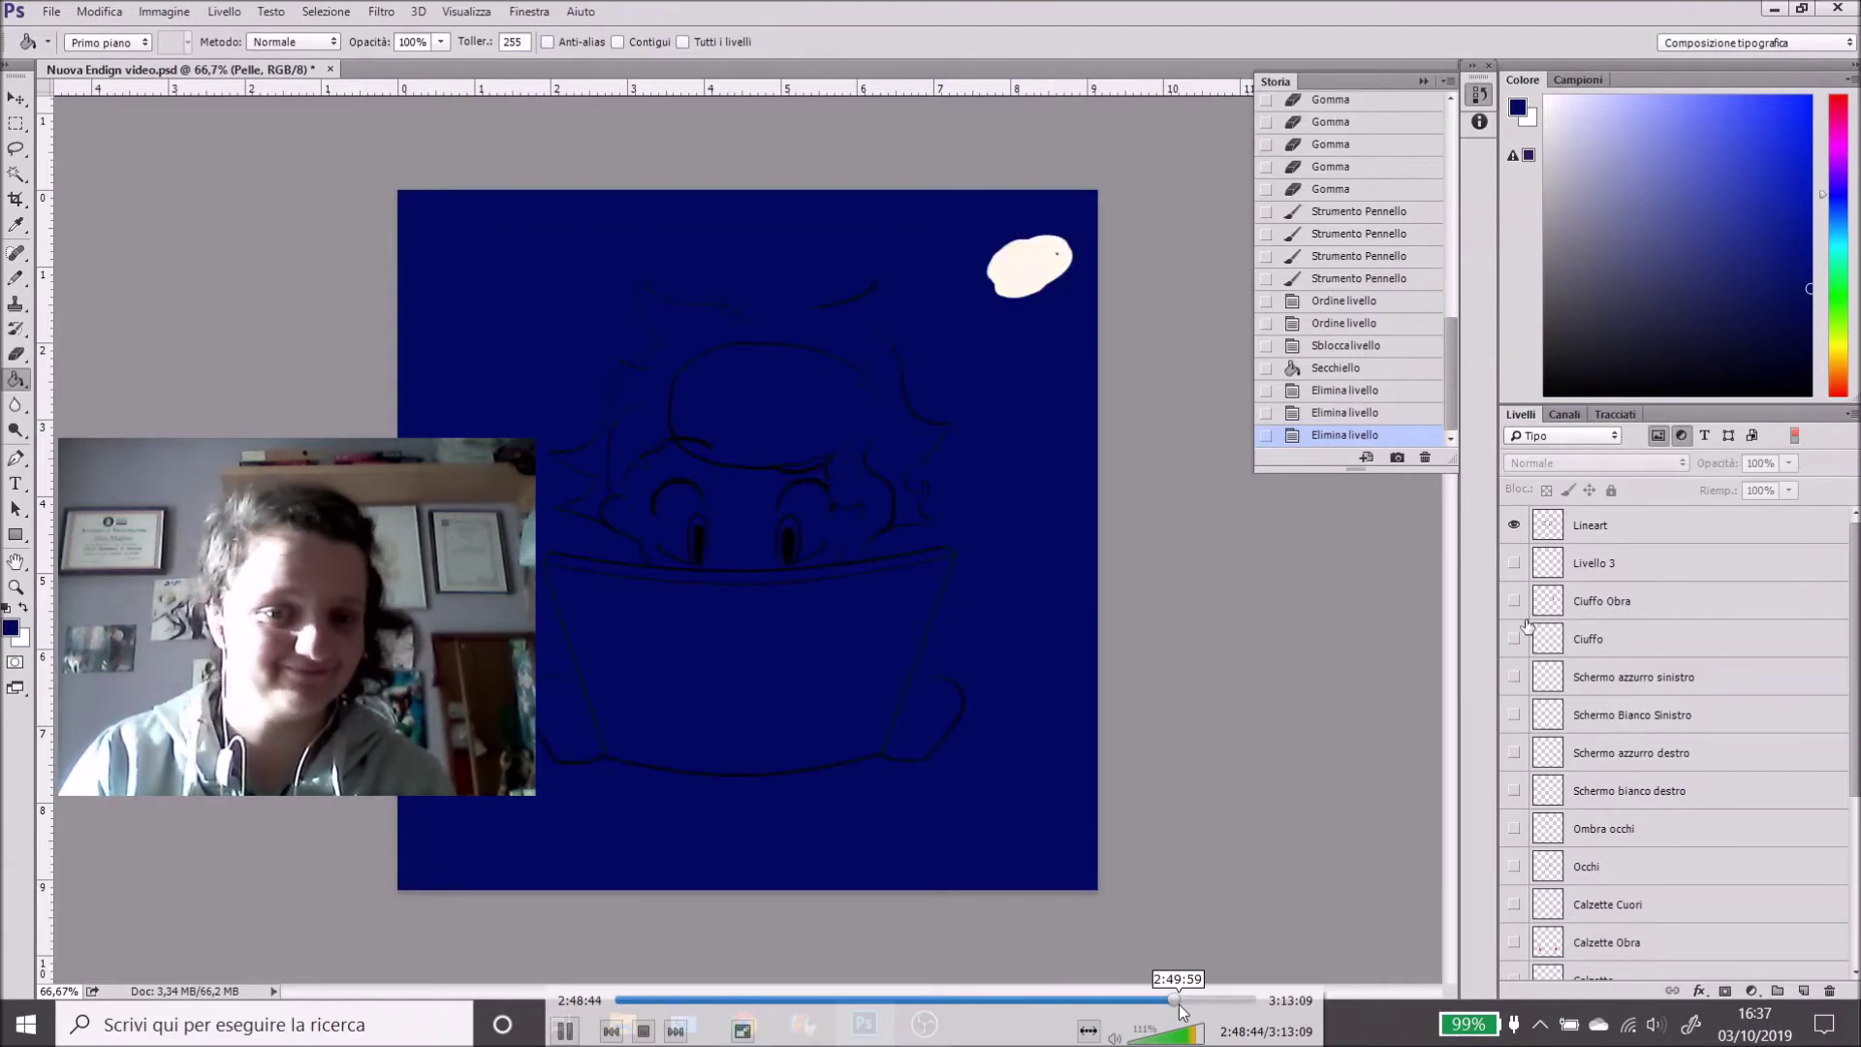
{"action": "left_click", "coordinate": [1253, 1000]}
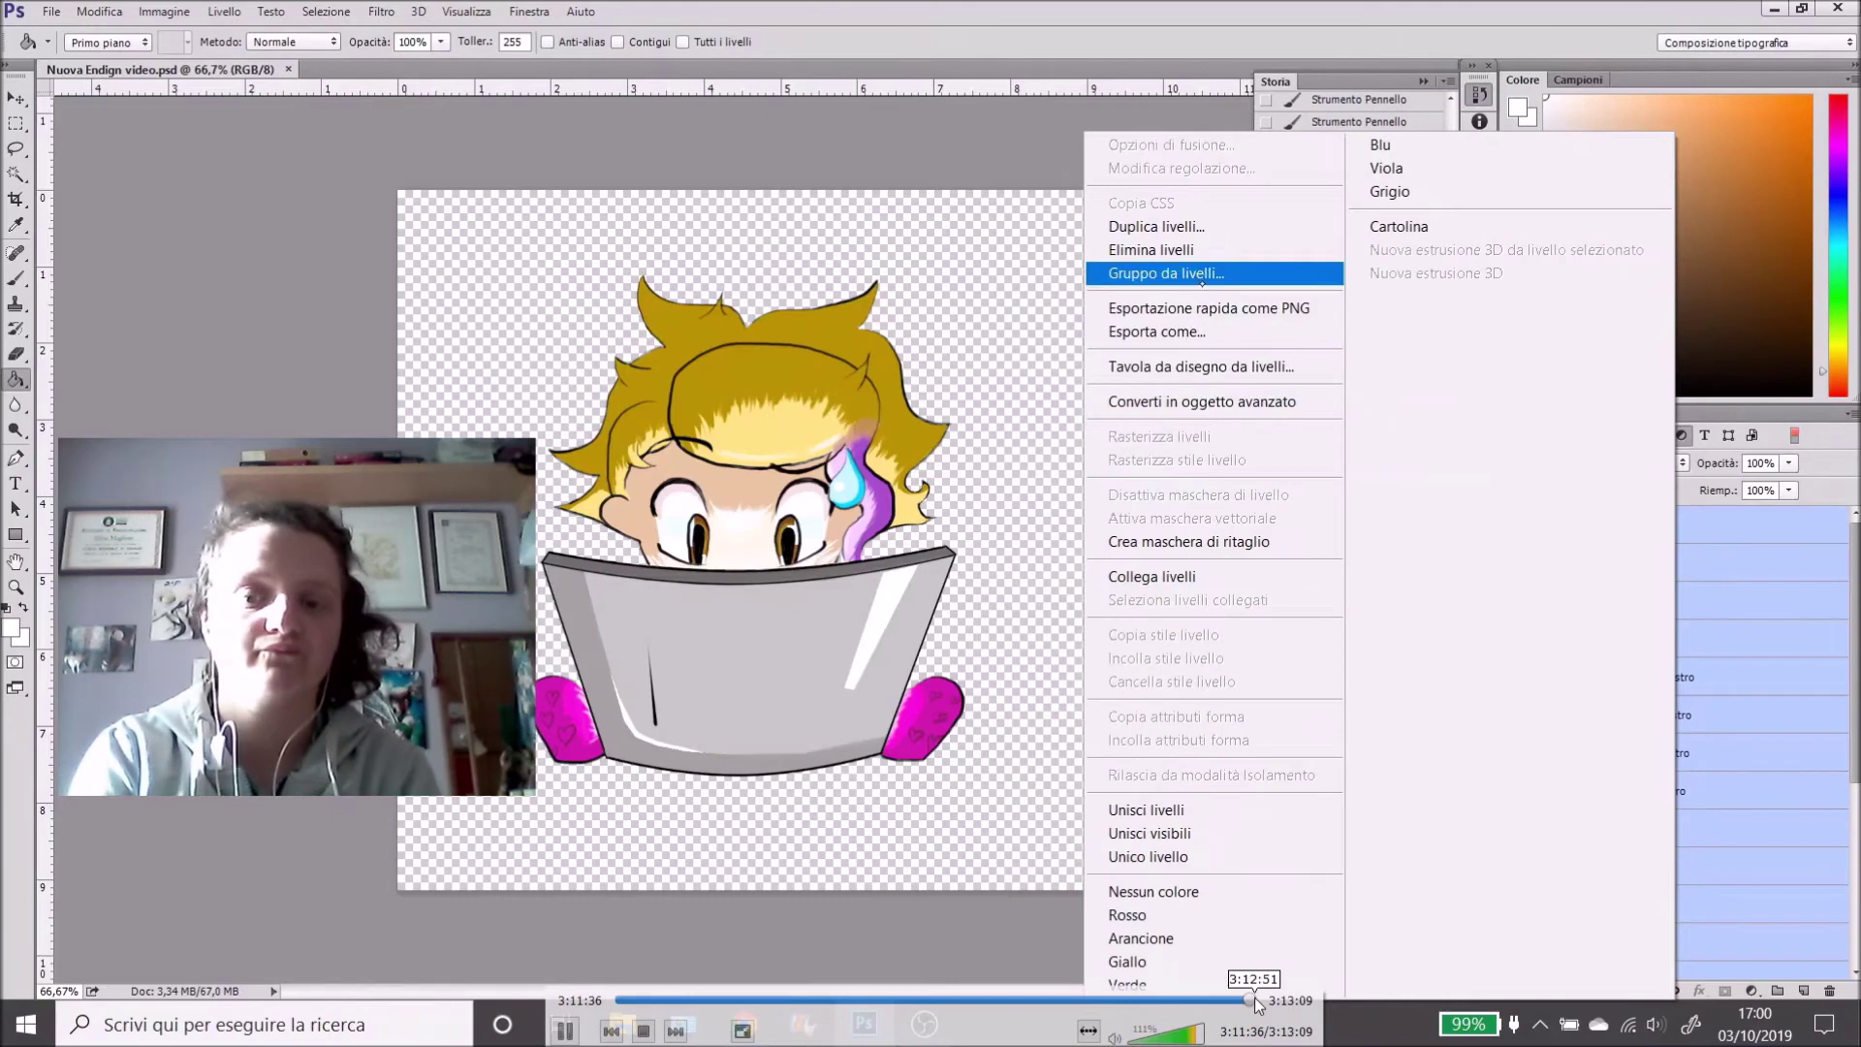